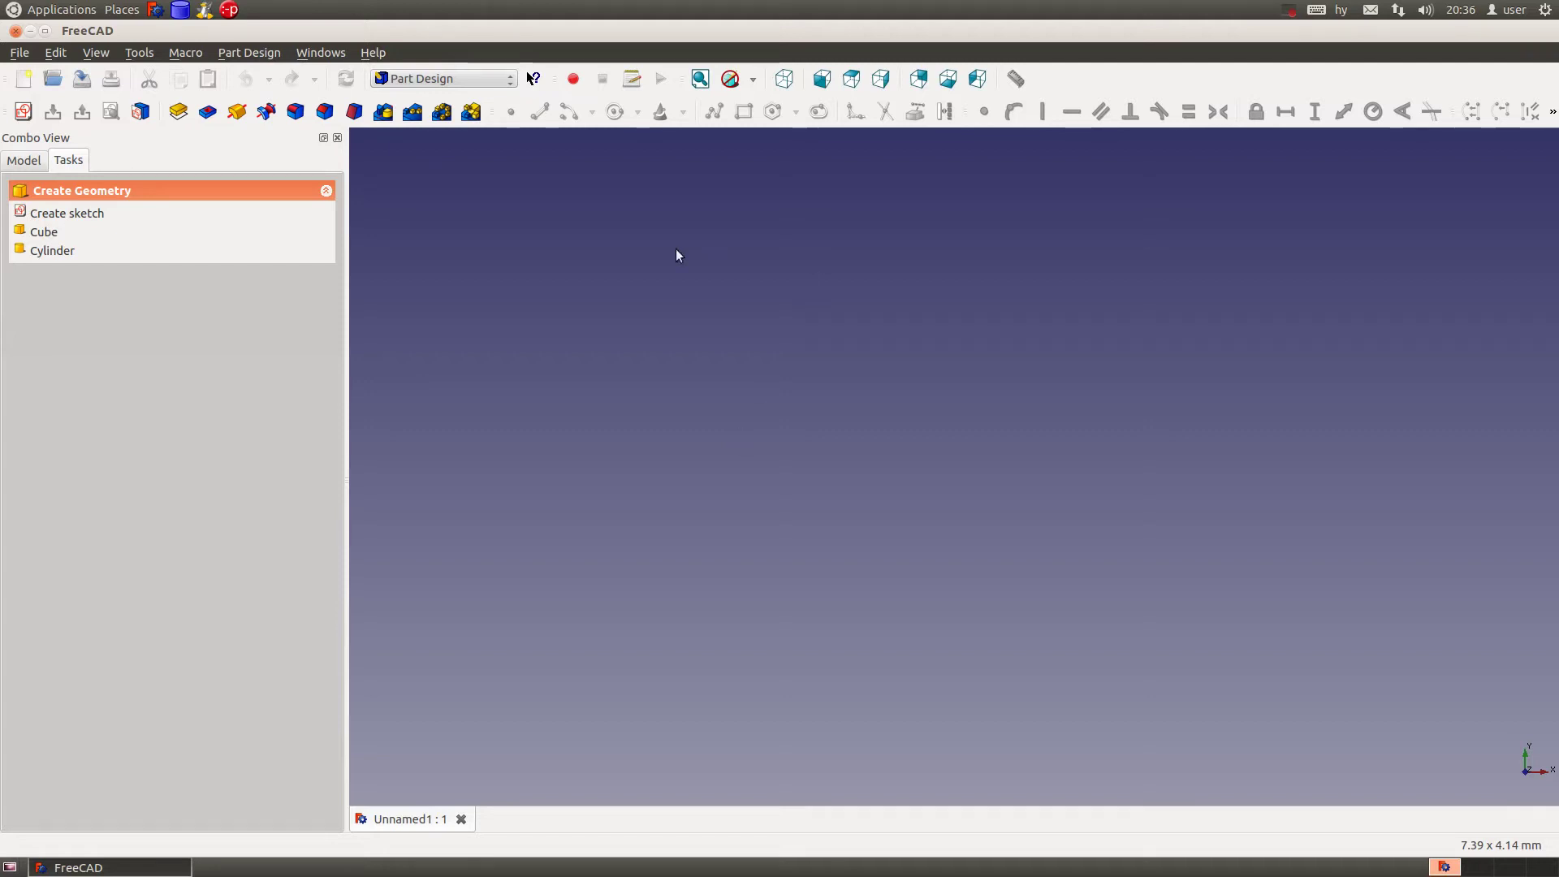
Draw a regular hexagon in a new XY-plane sketch, centred on the origin.
click(23, 112)
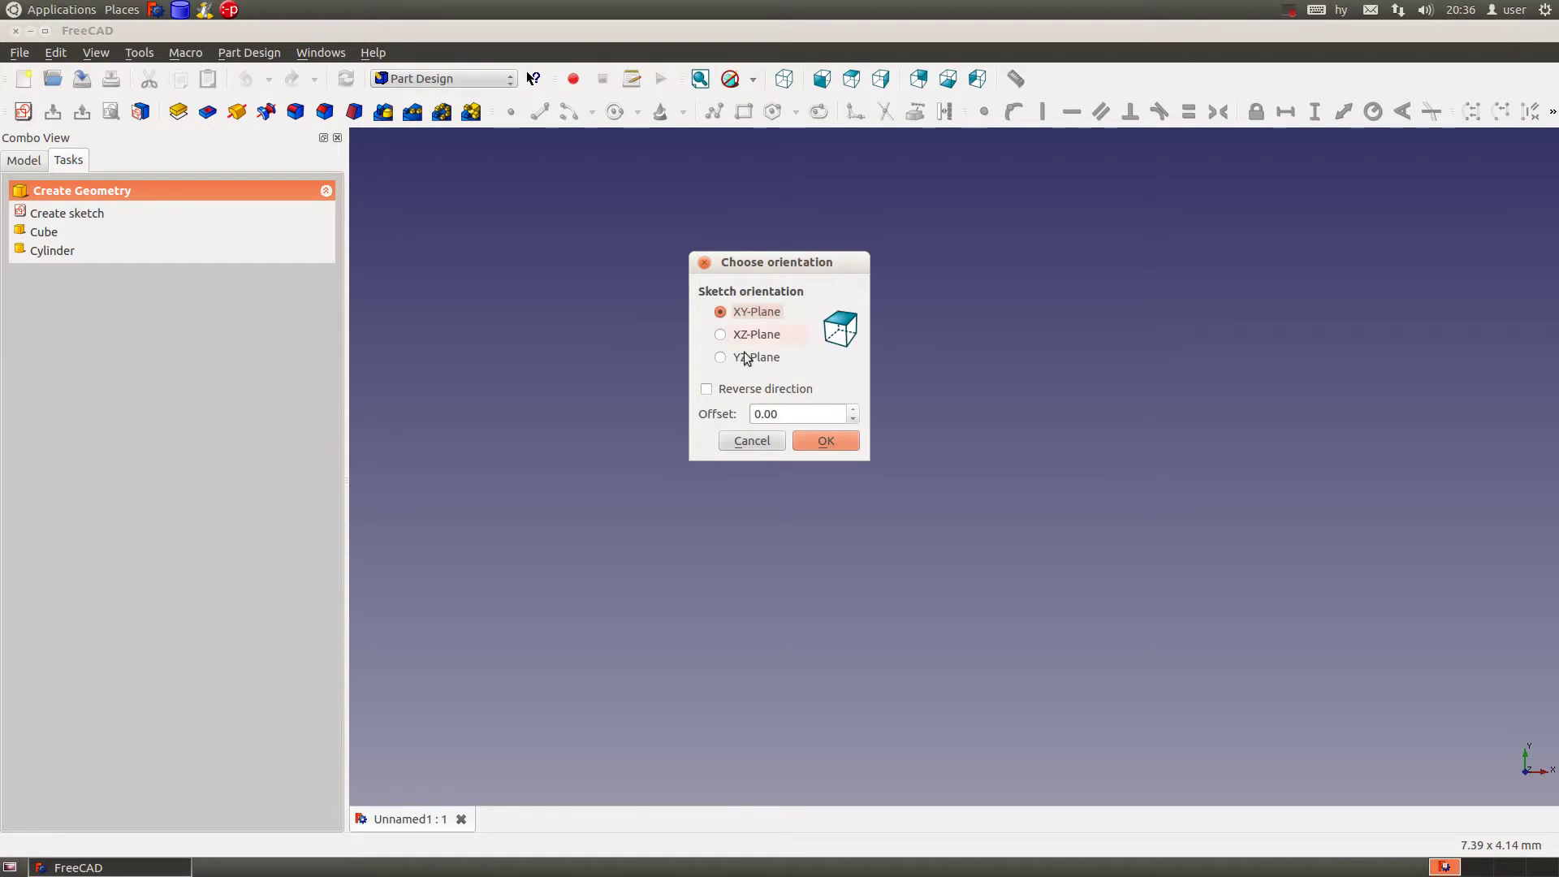
click(826, 441)
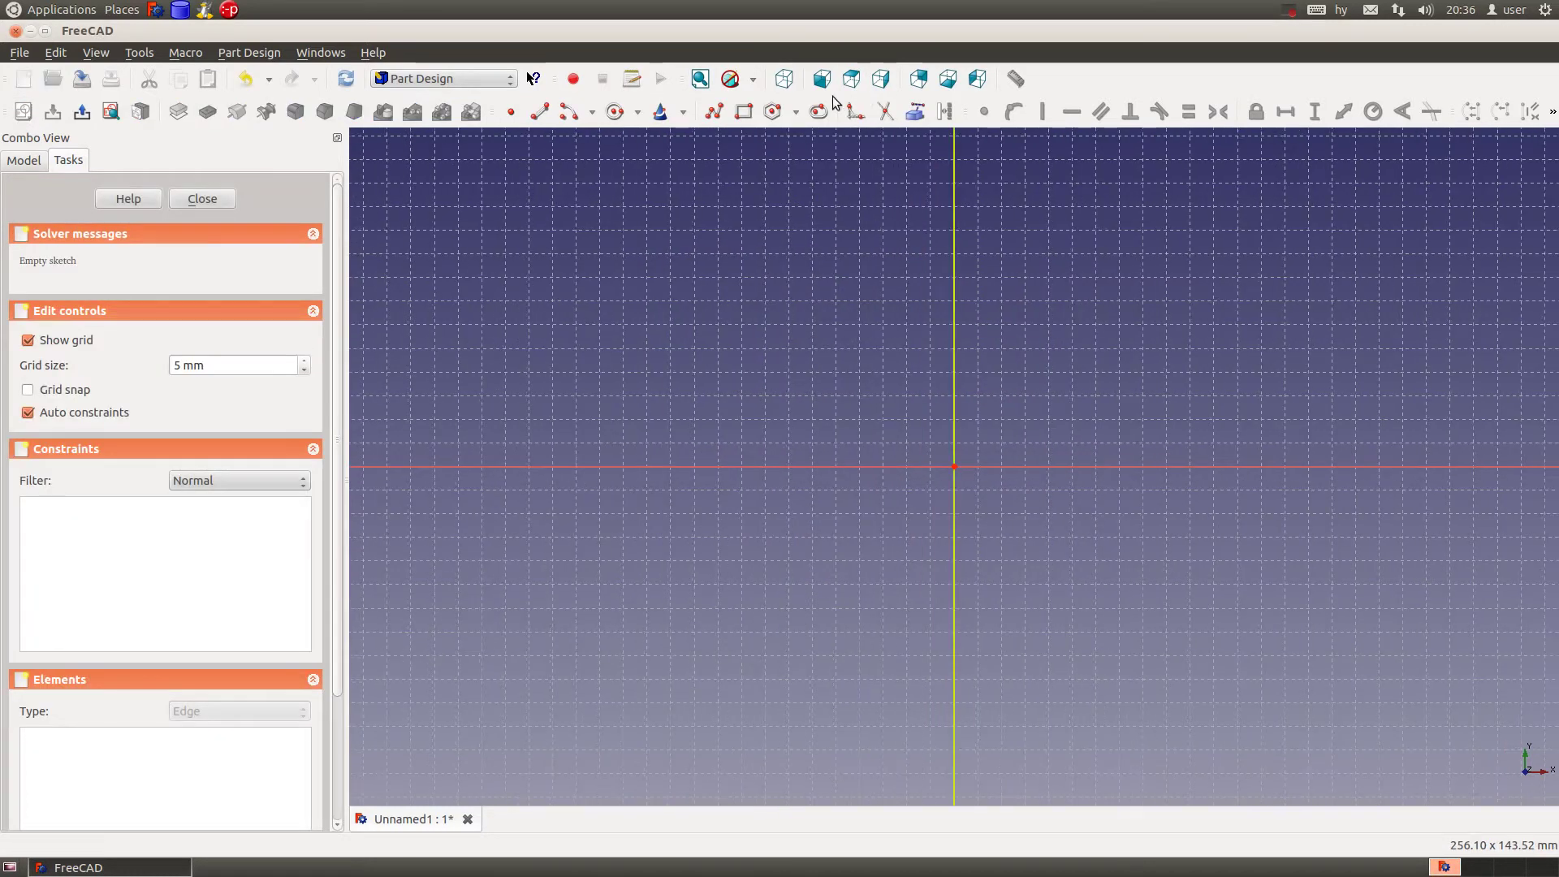
click(772, 112)
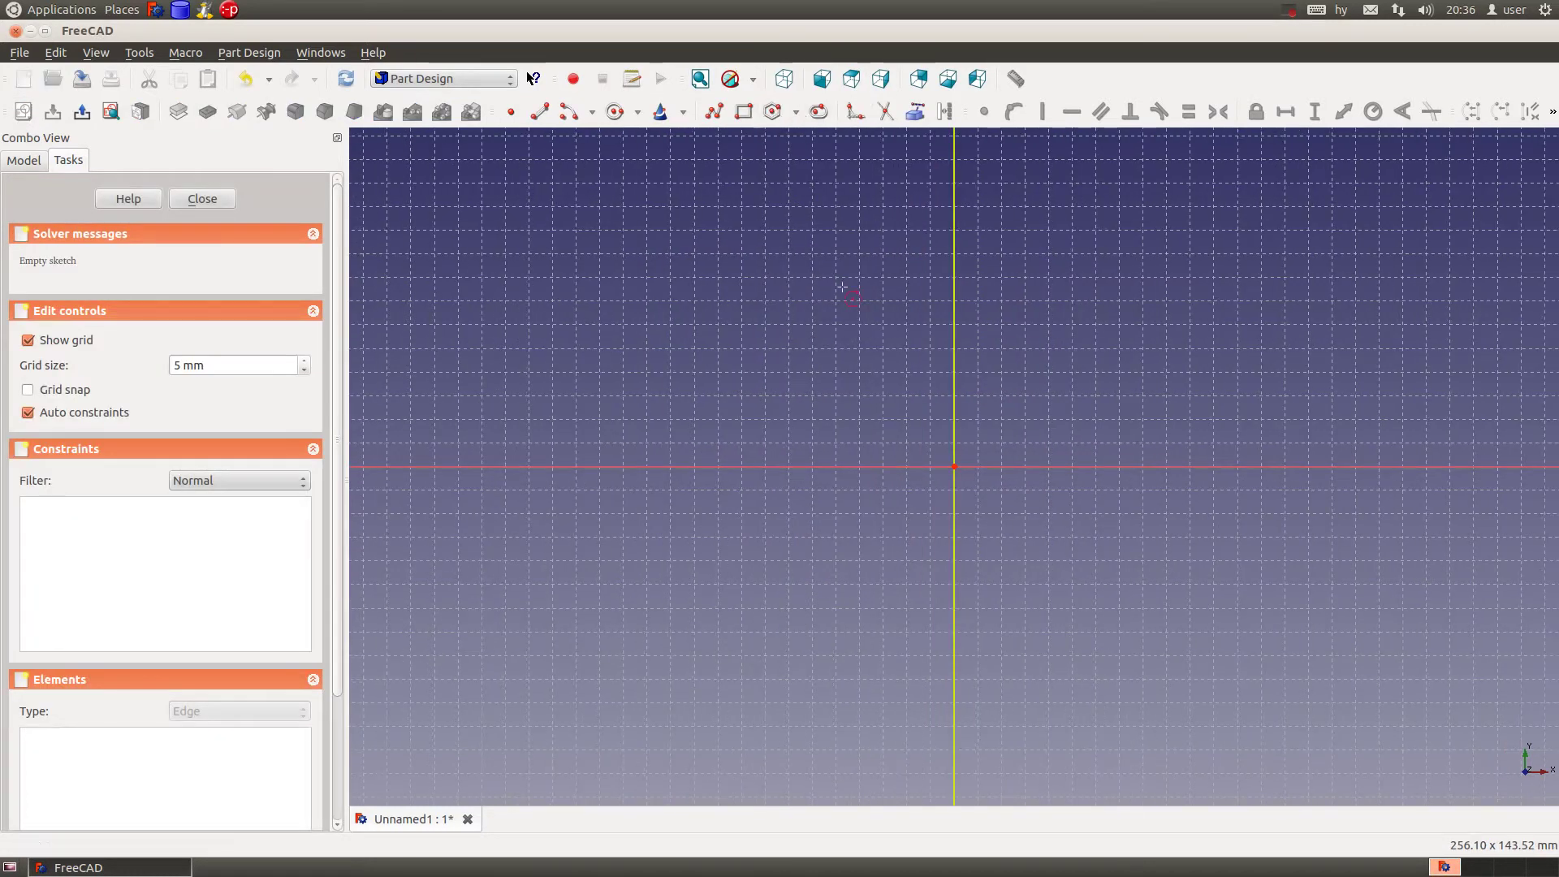
click(955, 467)
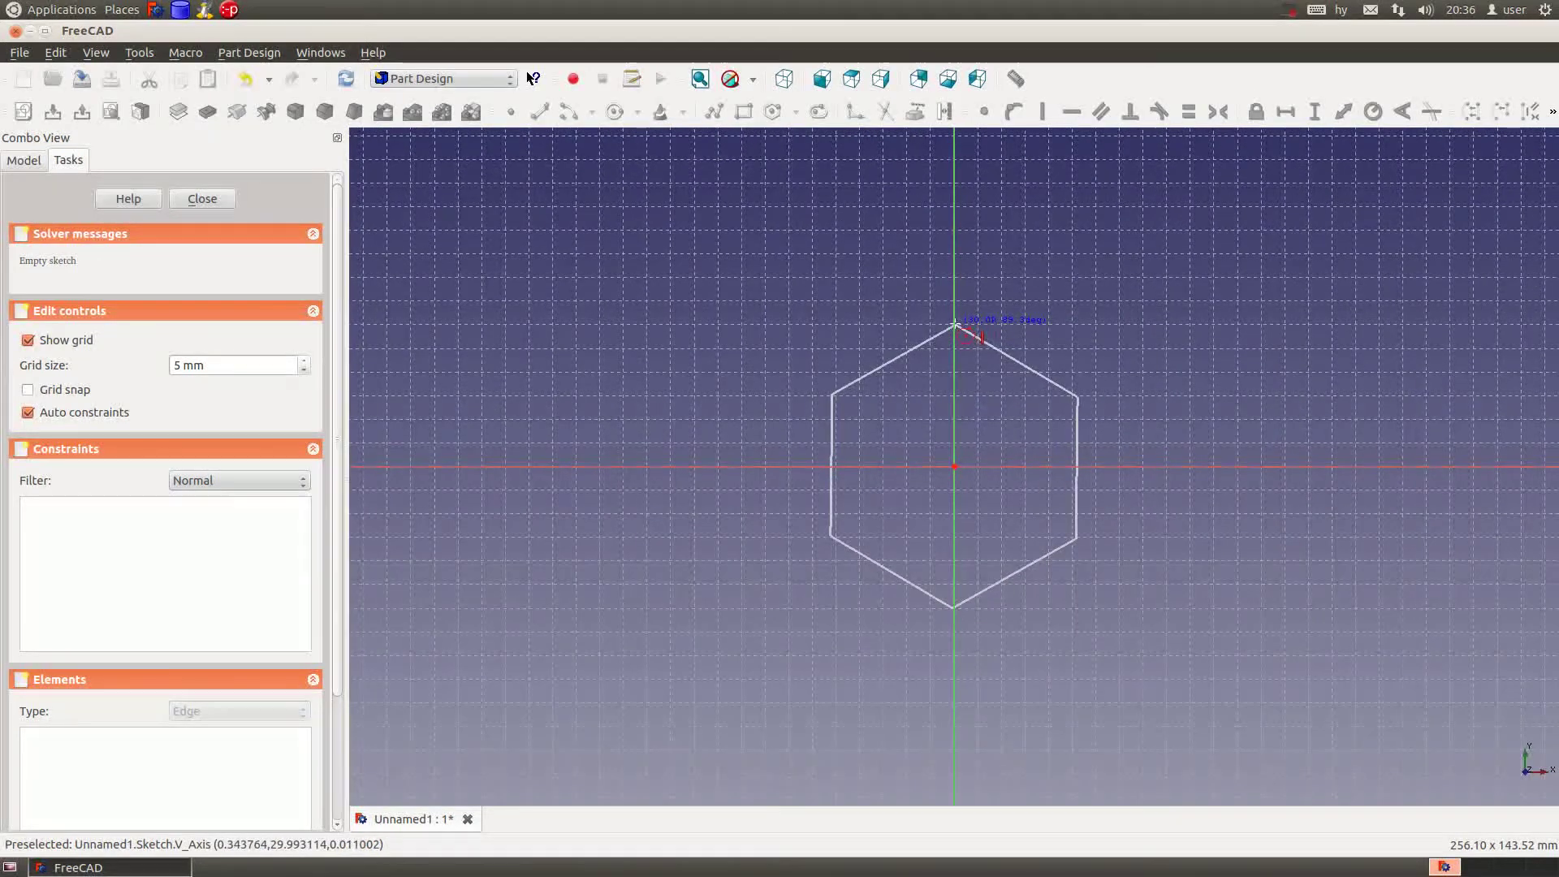
click(953, 322)
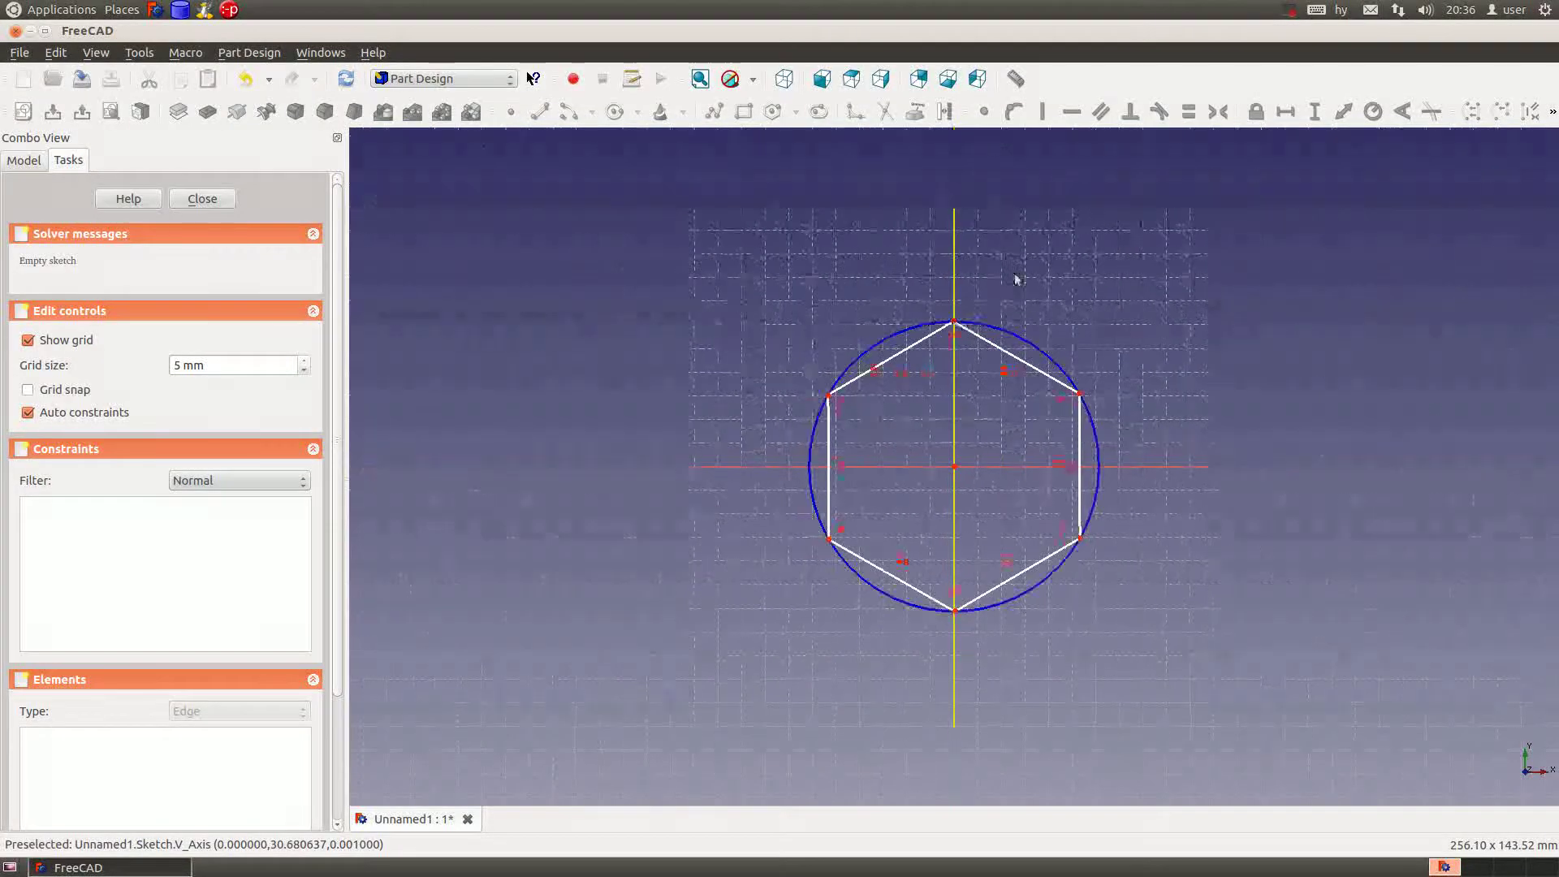
right_click(1012, 323)
key(Escape)
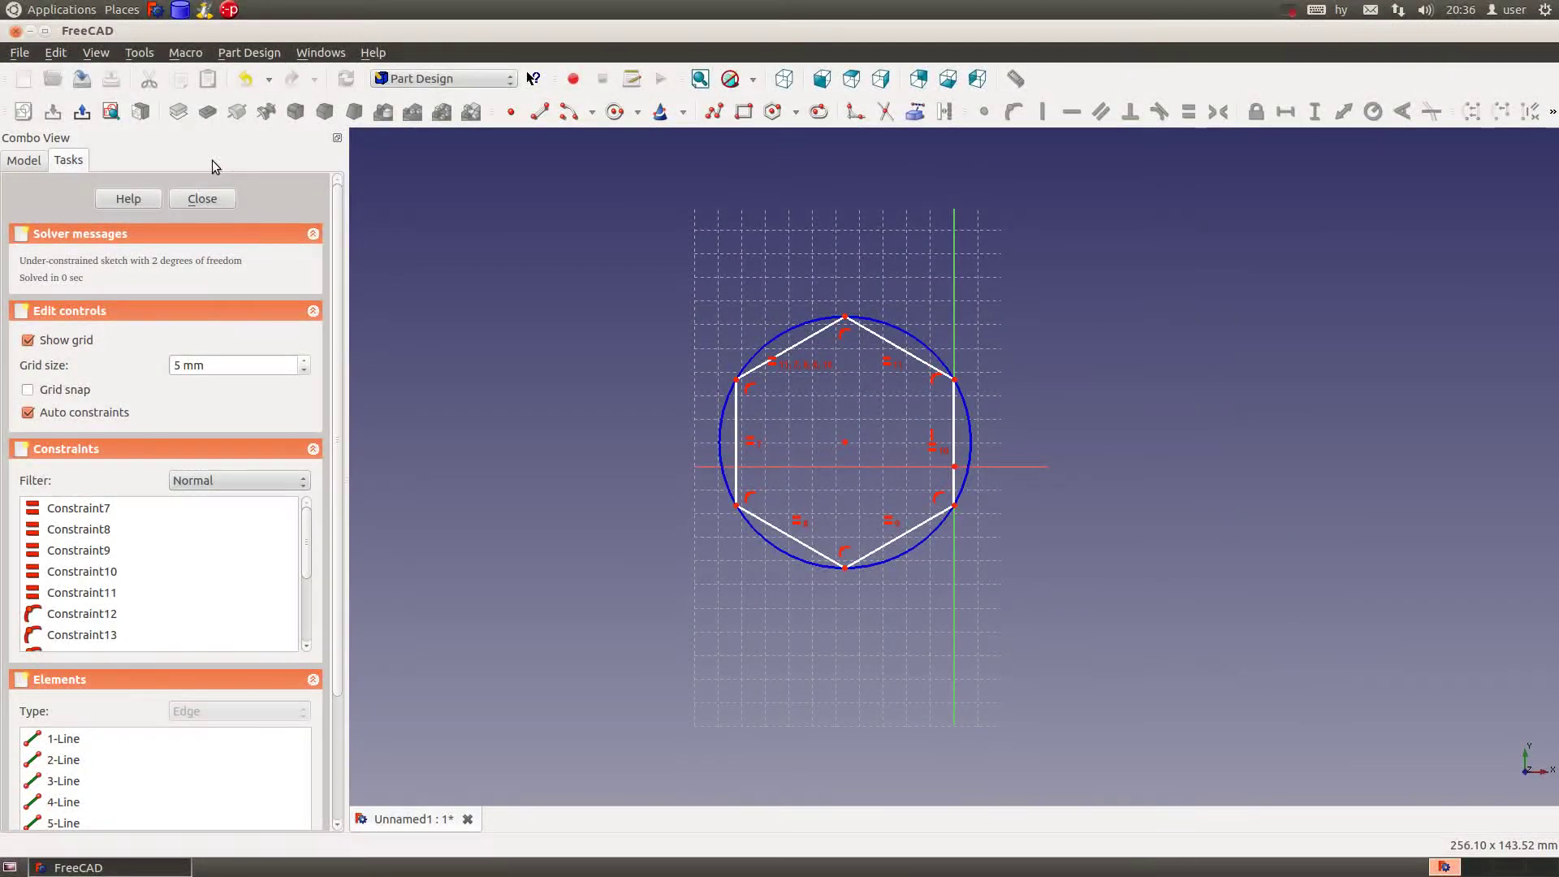
key(ctrl+z)
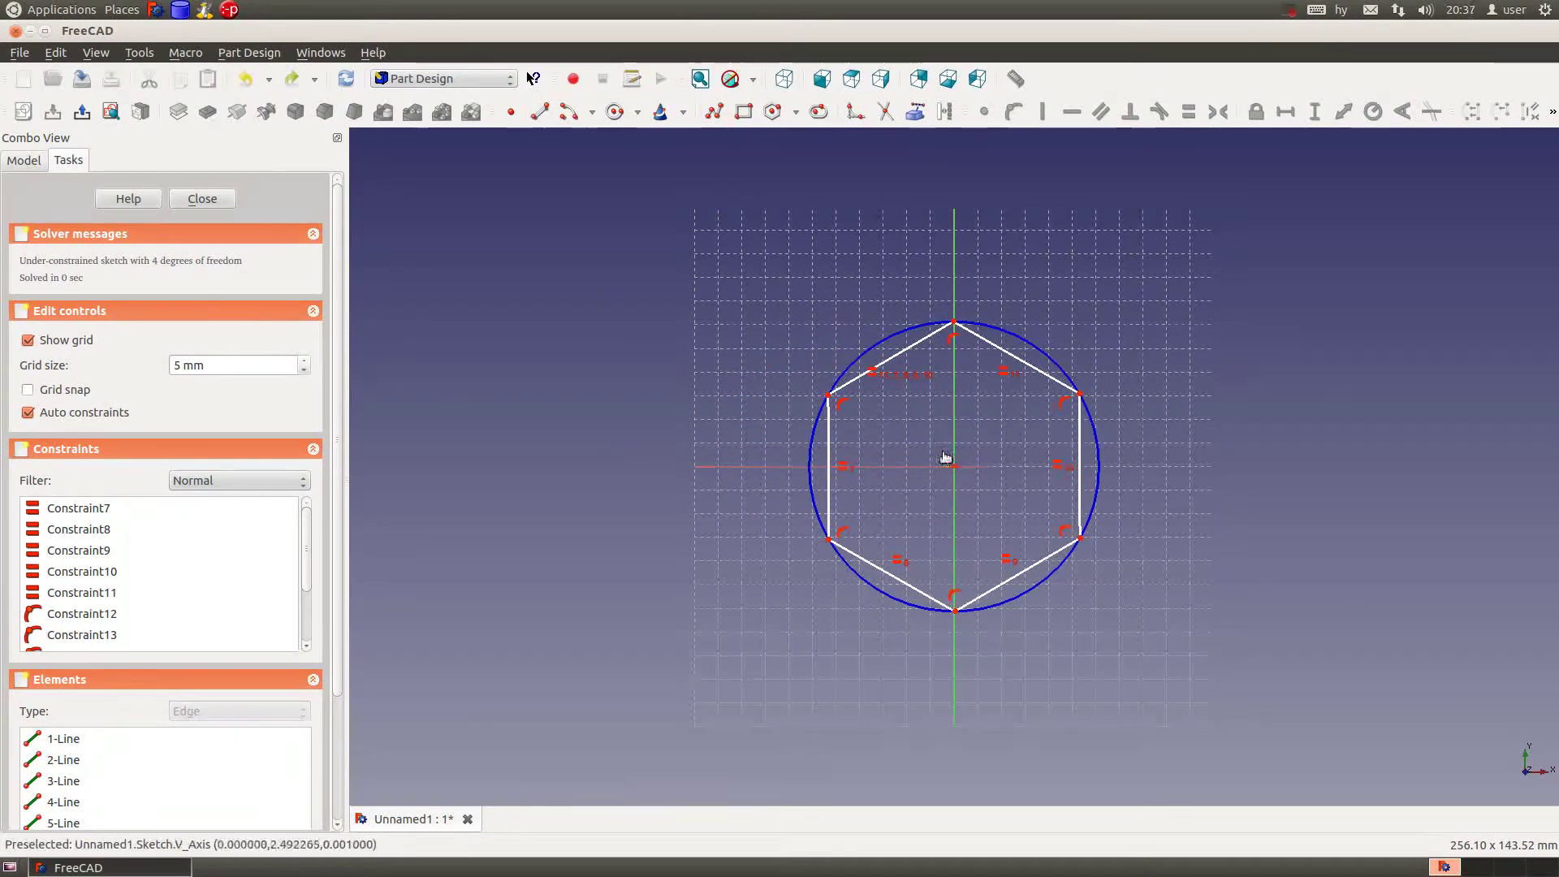
click(1014, 111)
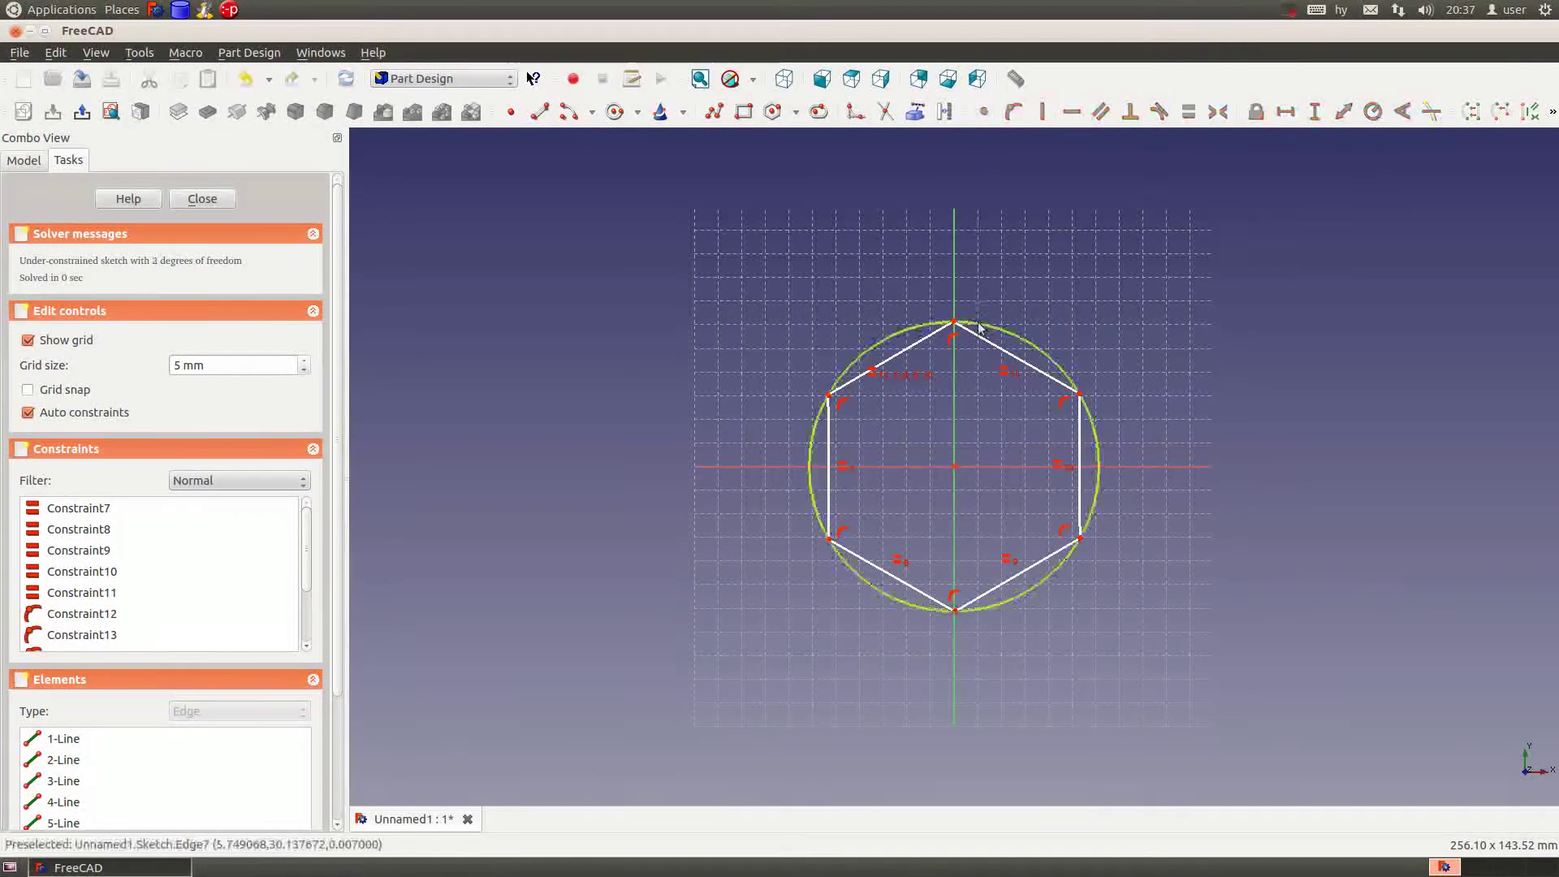
drag(956, 325, 954, 312)
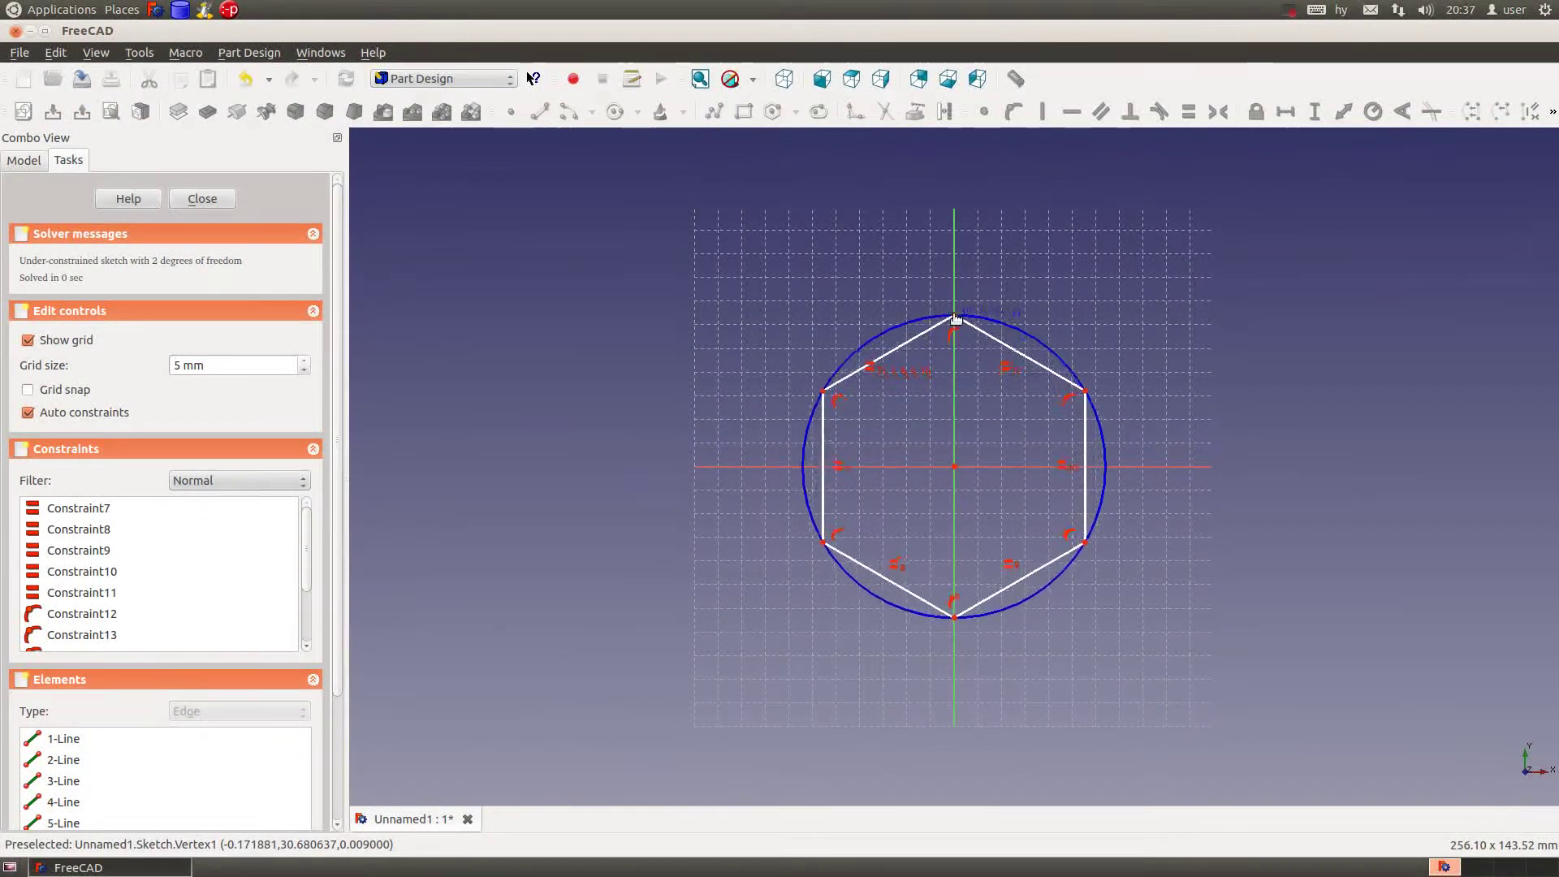
Constrain a hexagon side to 30 mm and lock the top vertex to the vertical axis.
click(1028, 353)
click(1345, 111)
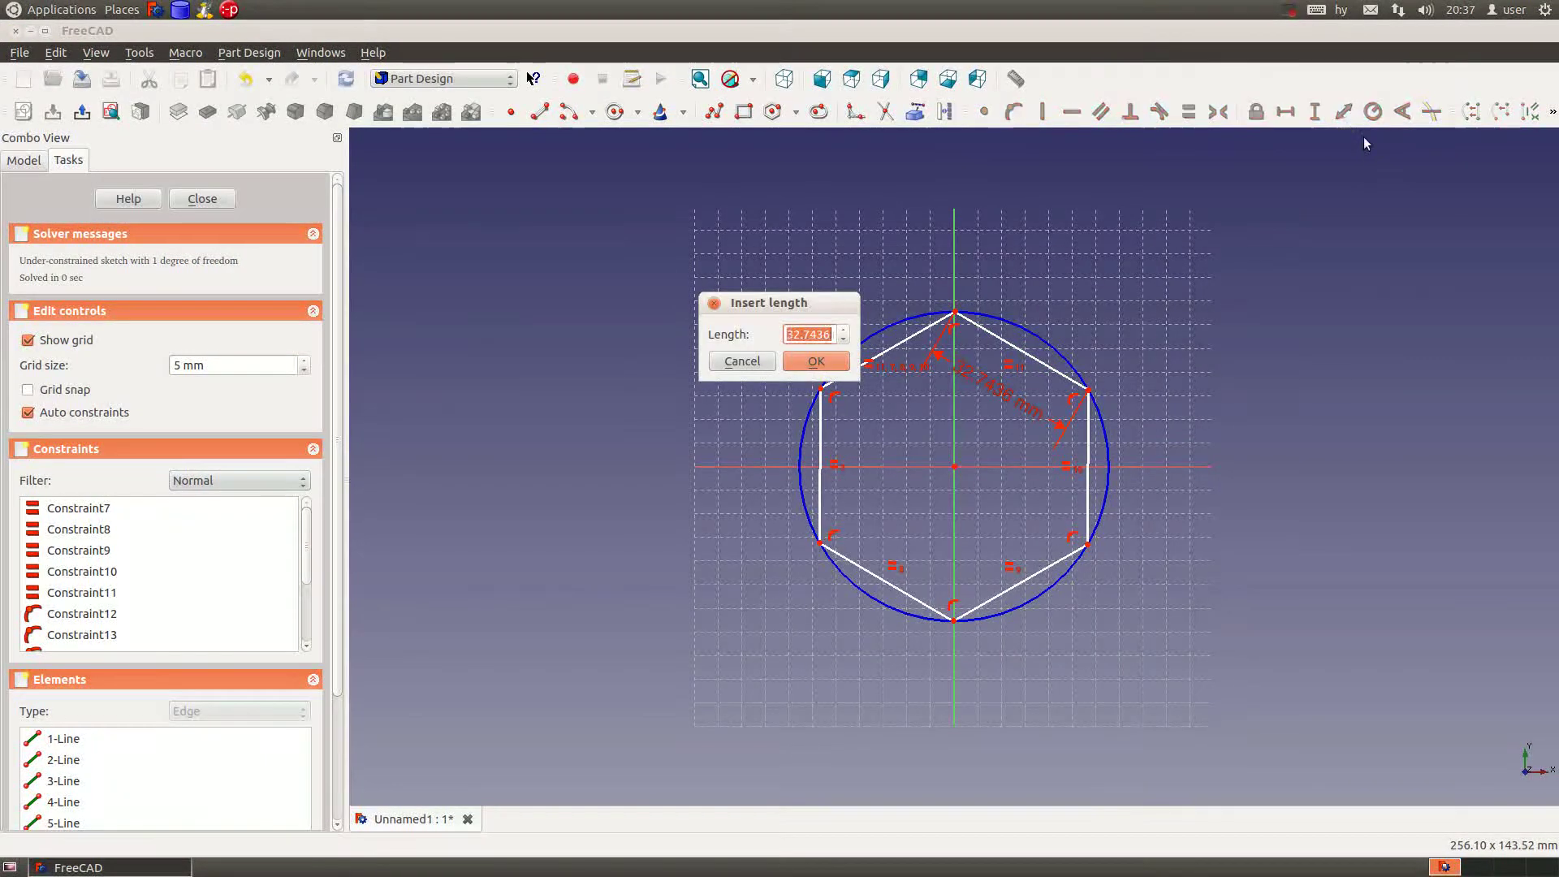
text(30)
click(819, 360)
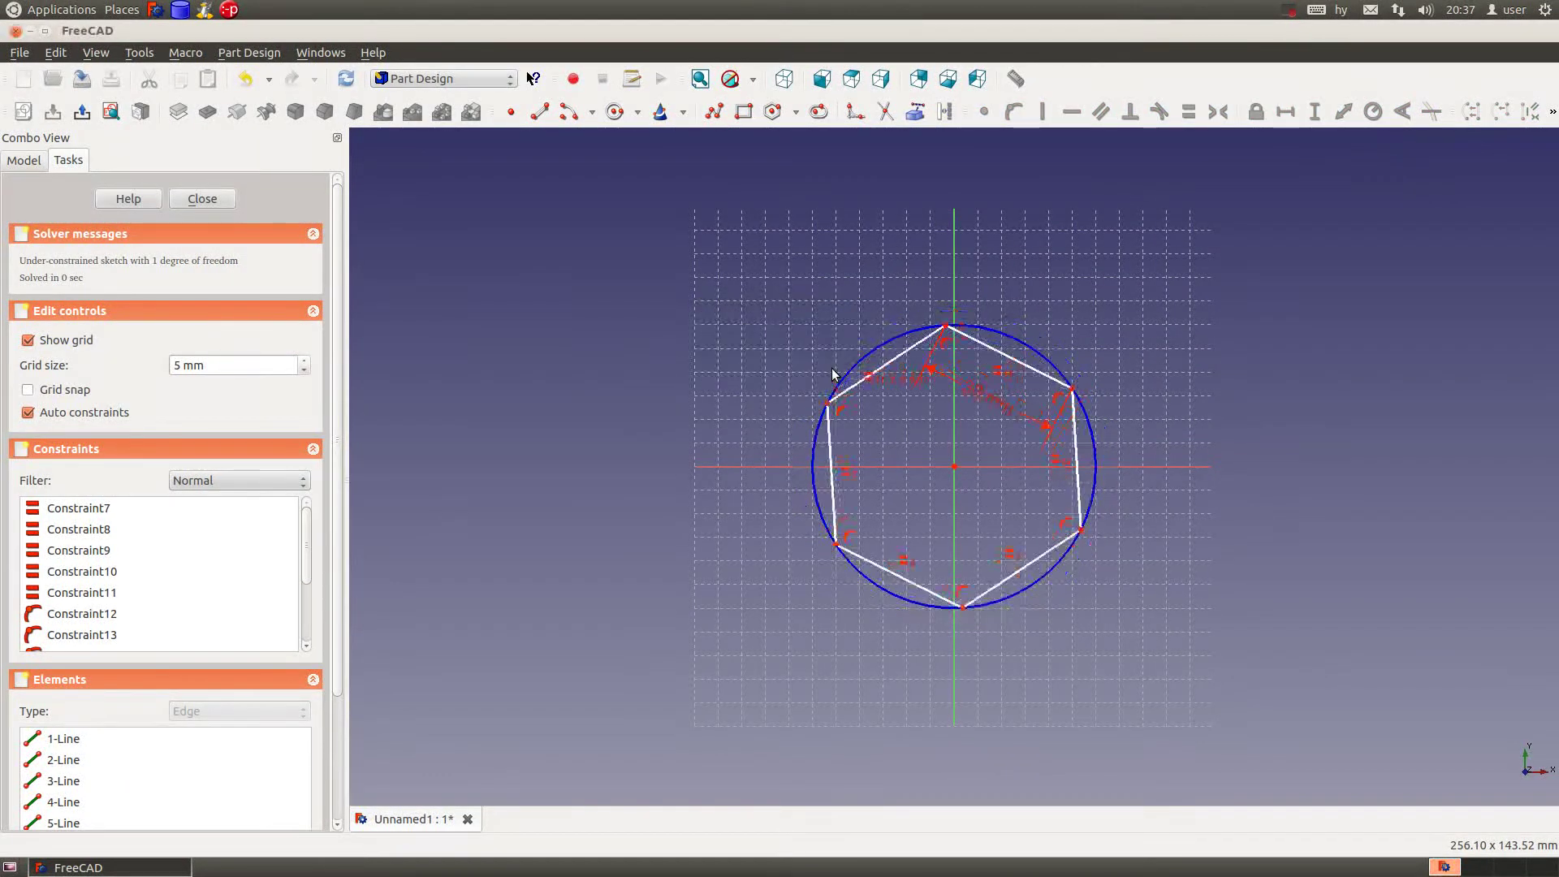
click(947, 328)
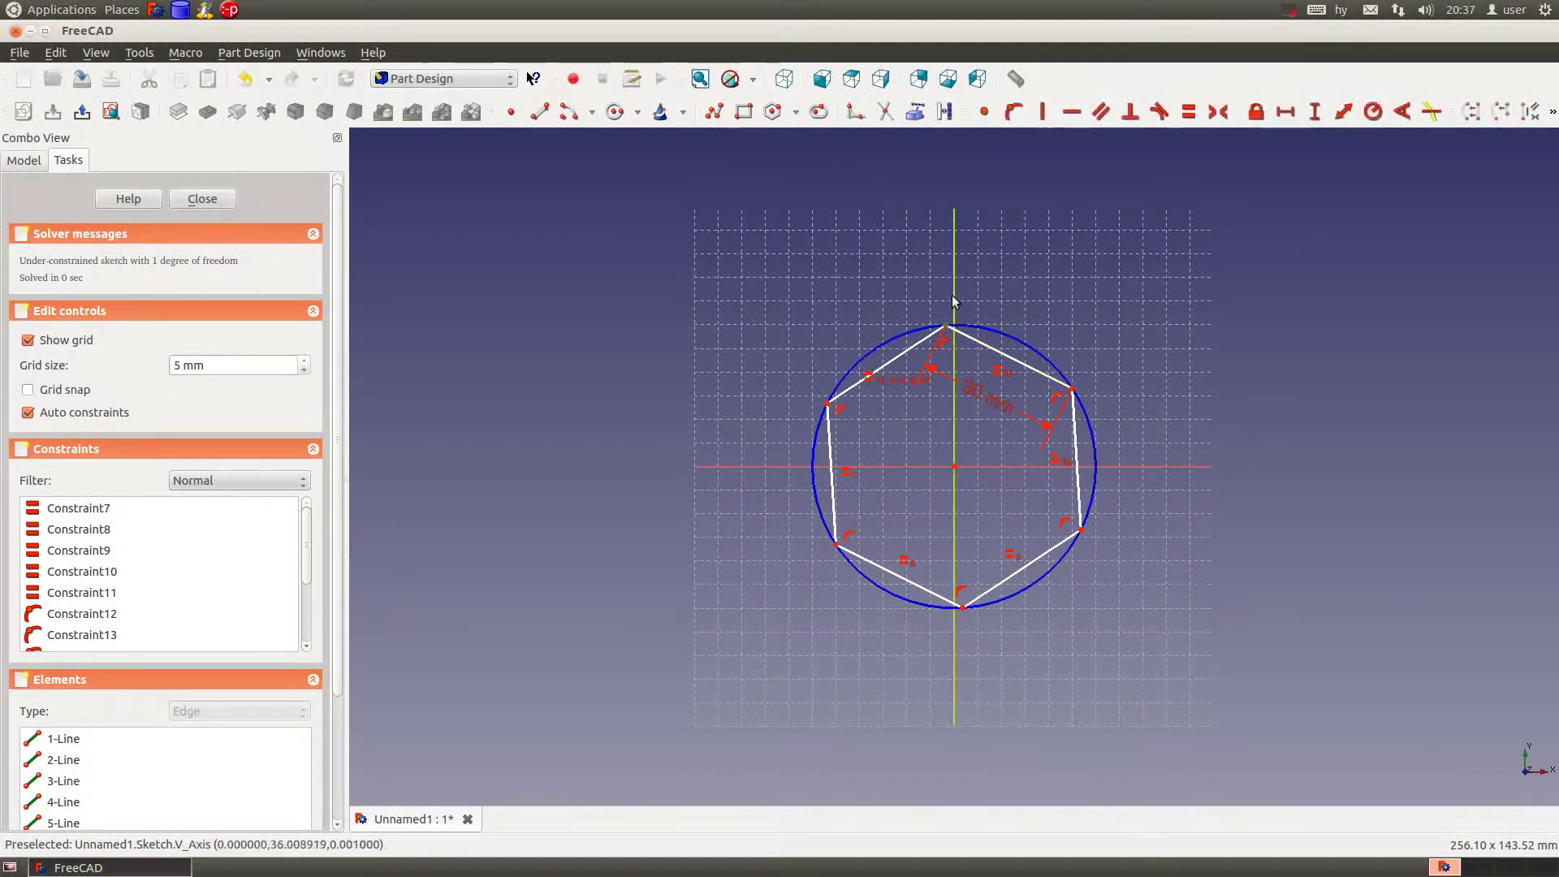
click(1013, 111)
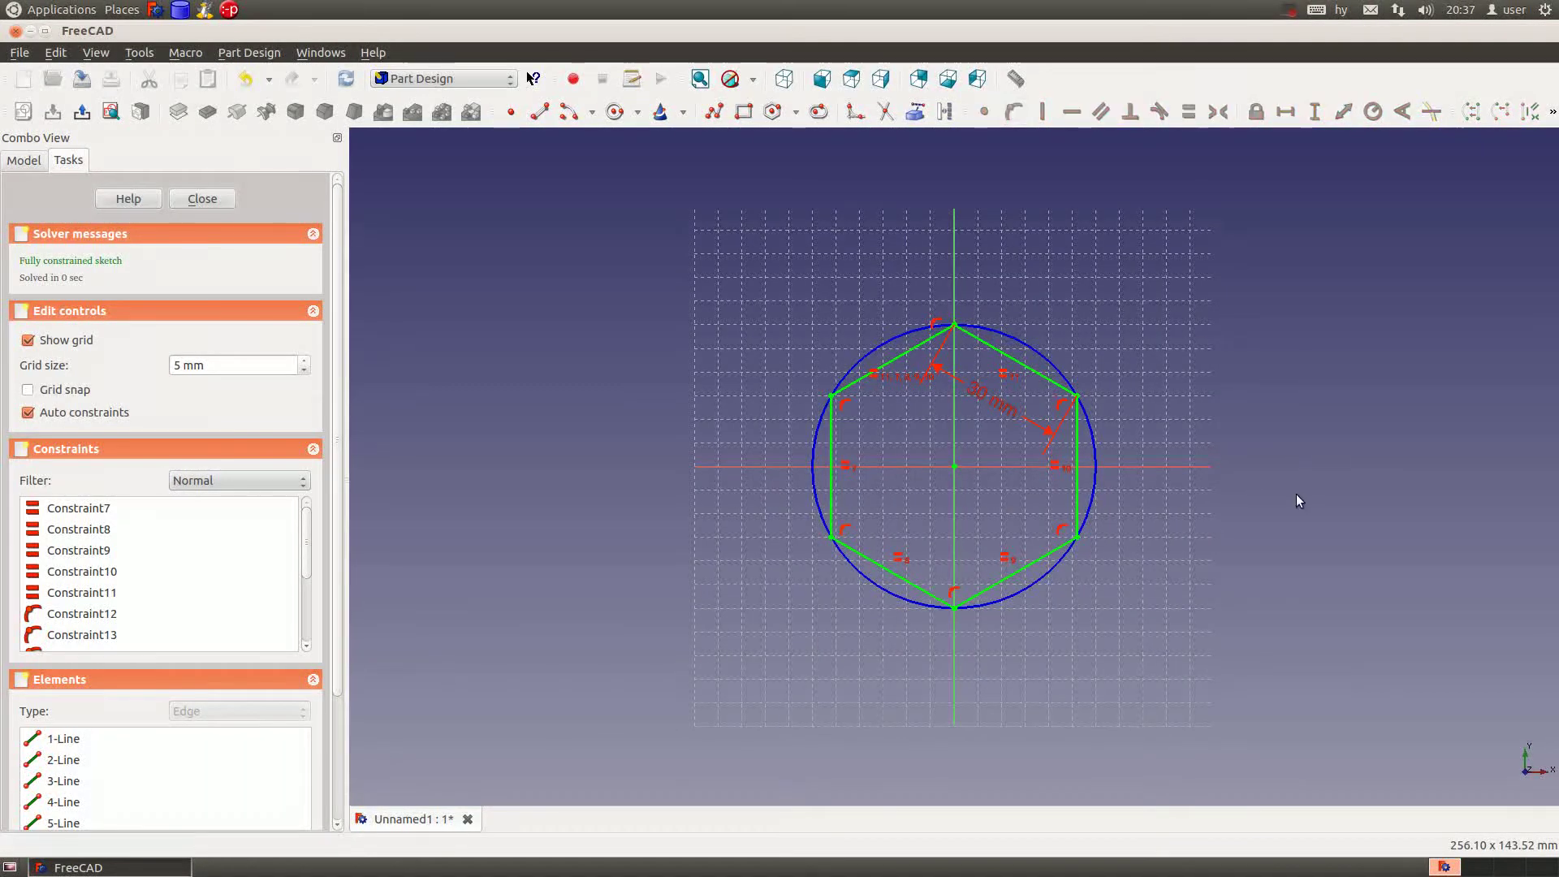
Close the first sketch and start a new sketch on the XY plane offset 20 mm.
click(205, 210)
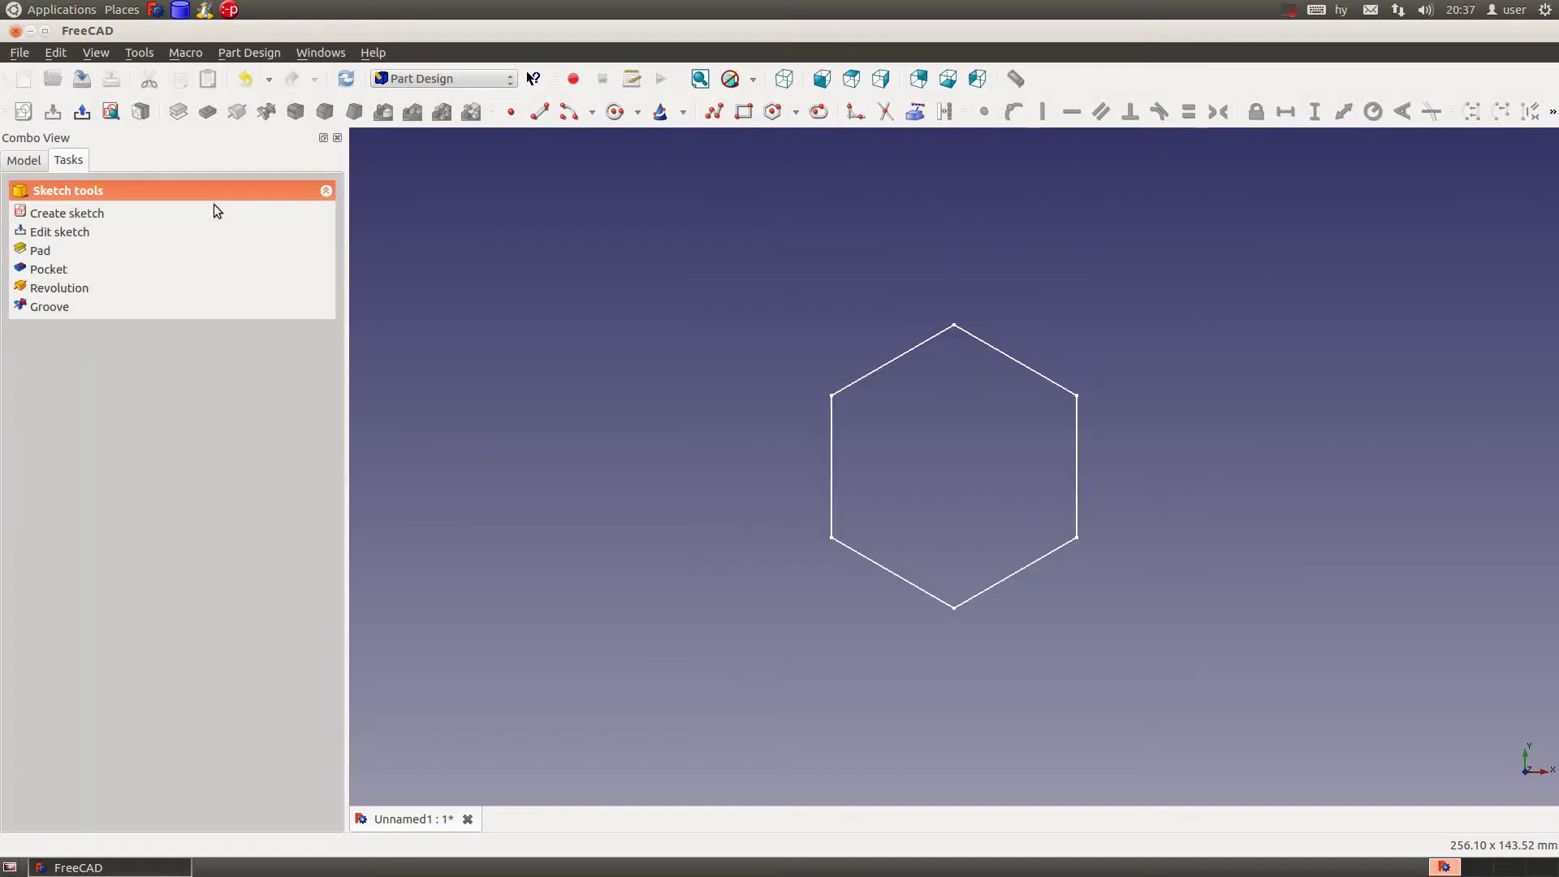
click(23, 112)
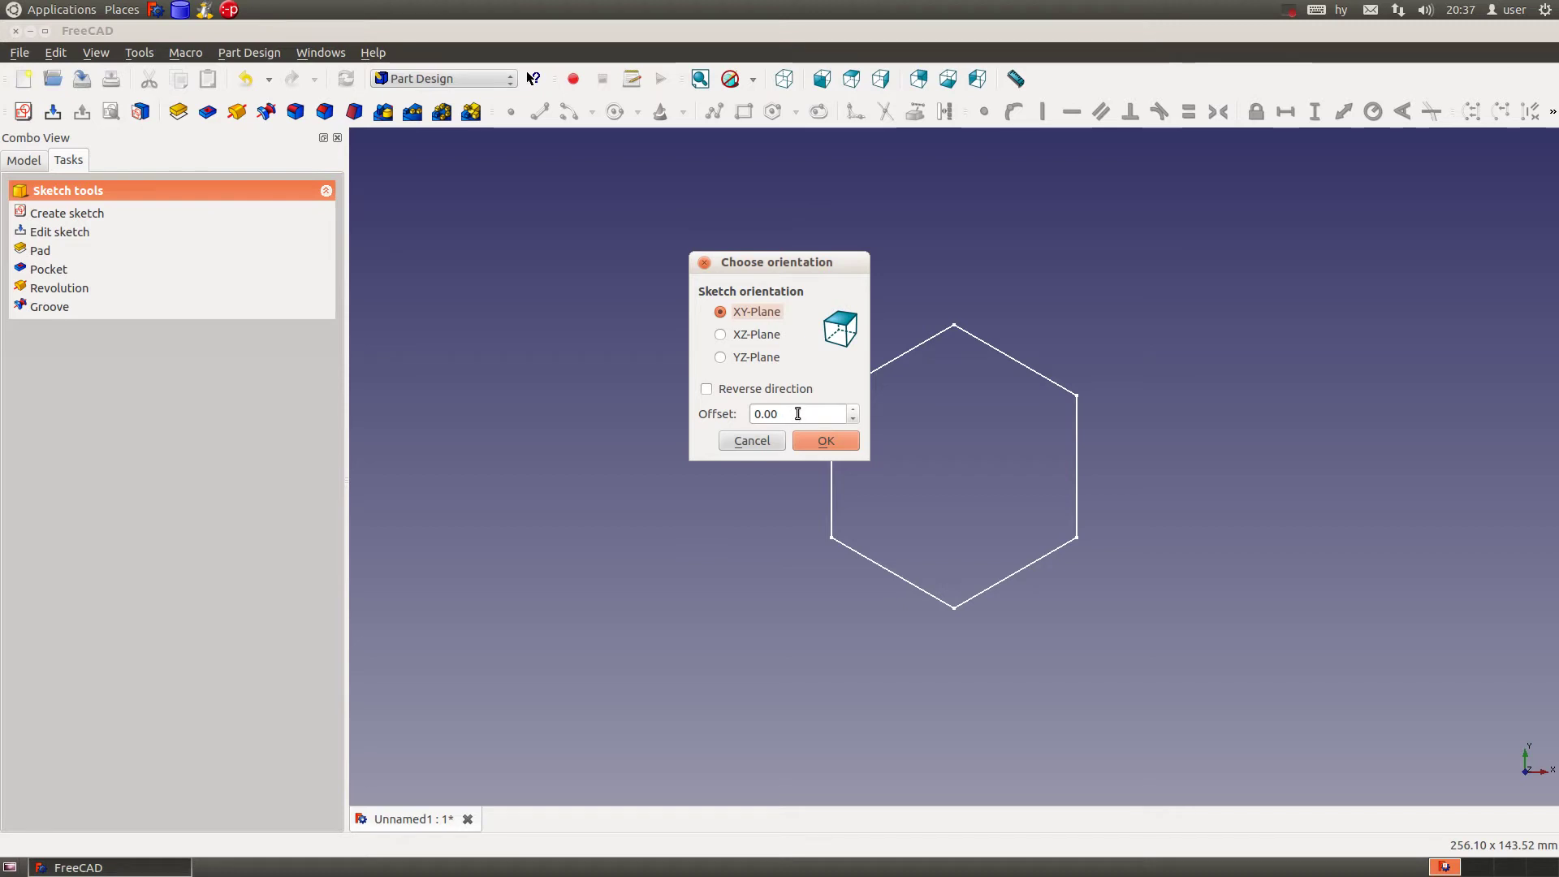
drag(794, 414, 704, 414)
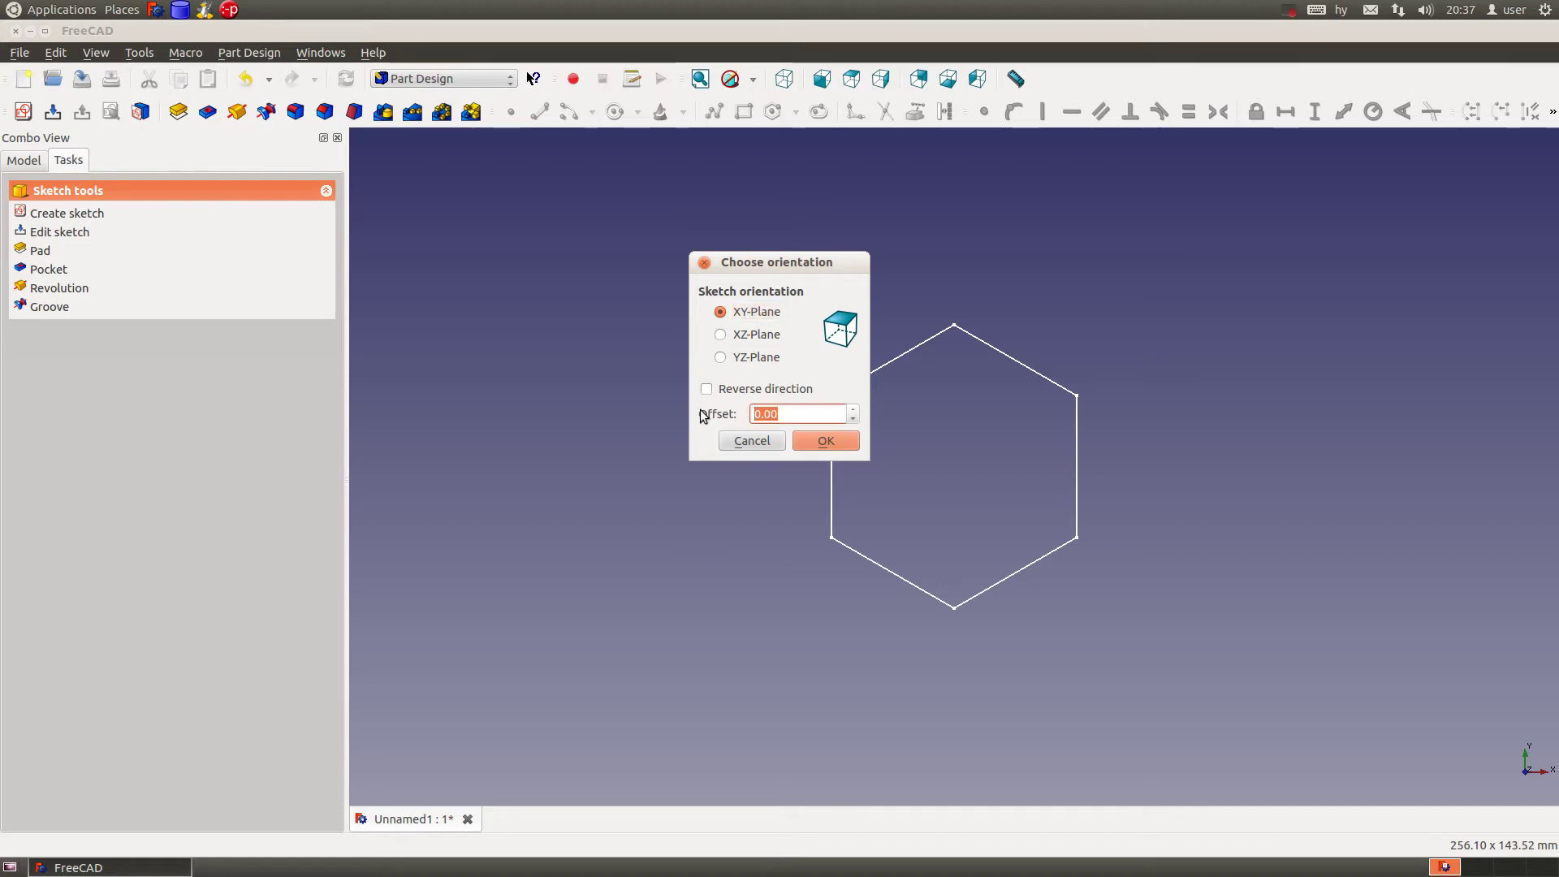
text(20)
click(822, 440)
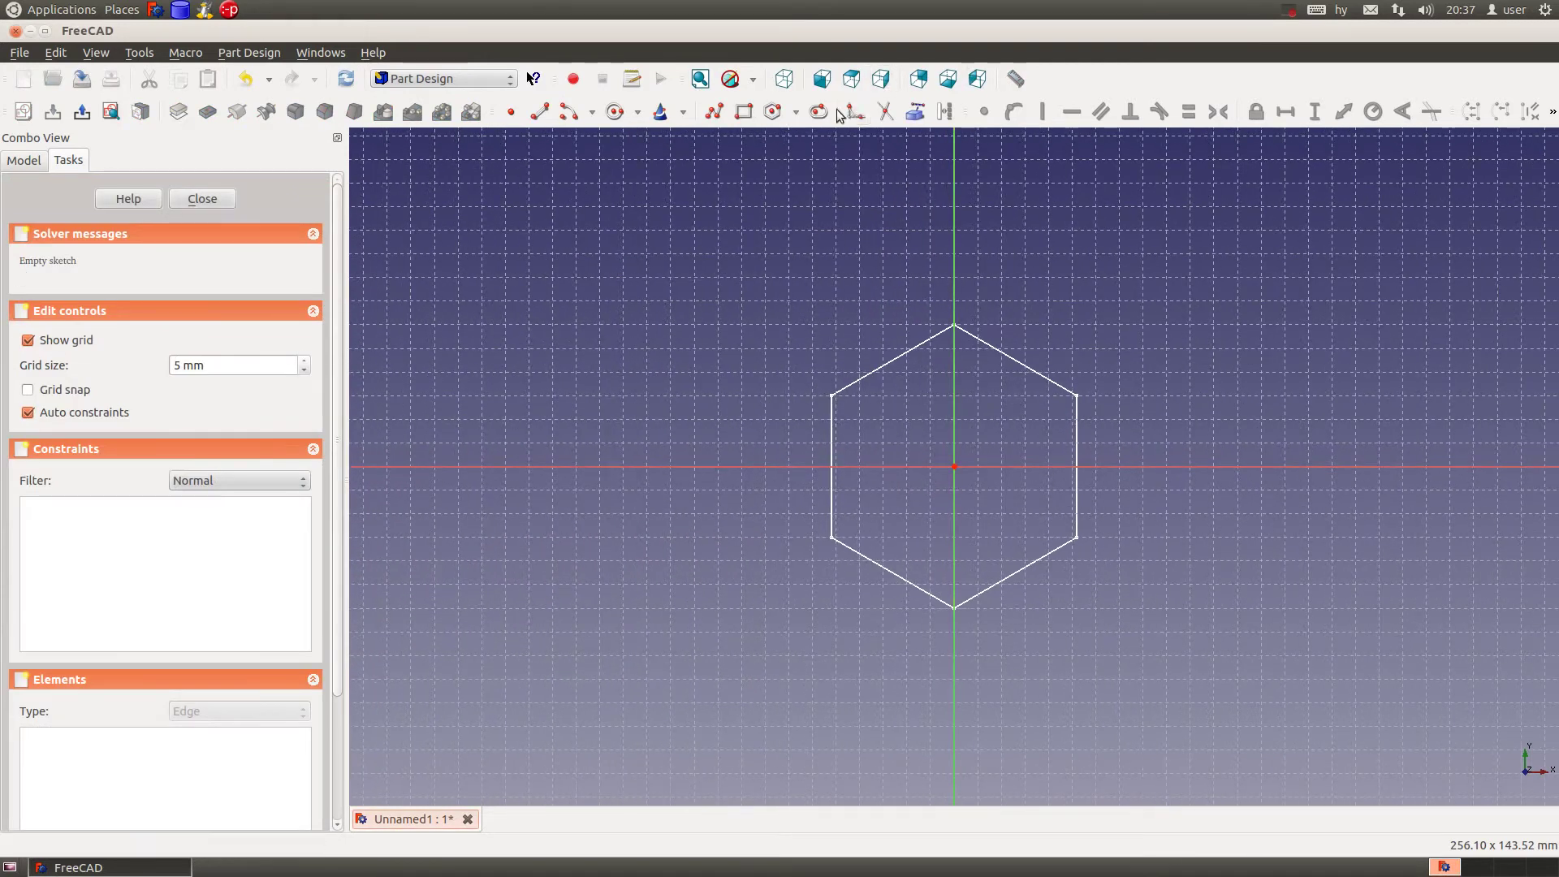
Draw a slightly rotated regular hexagon centred on the origin.
click(773, 111)
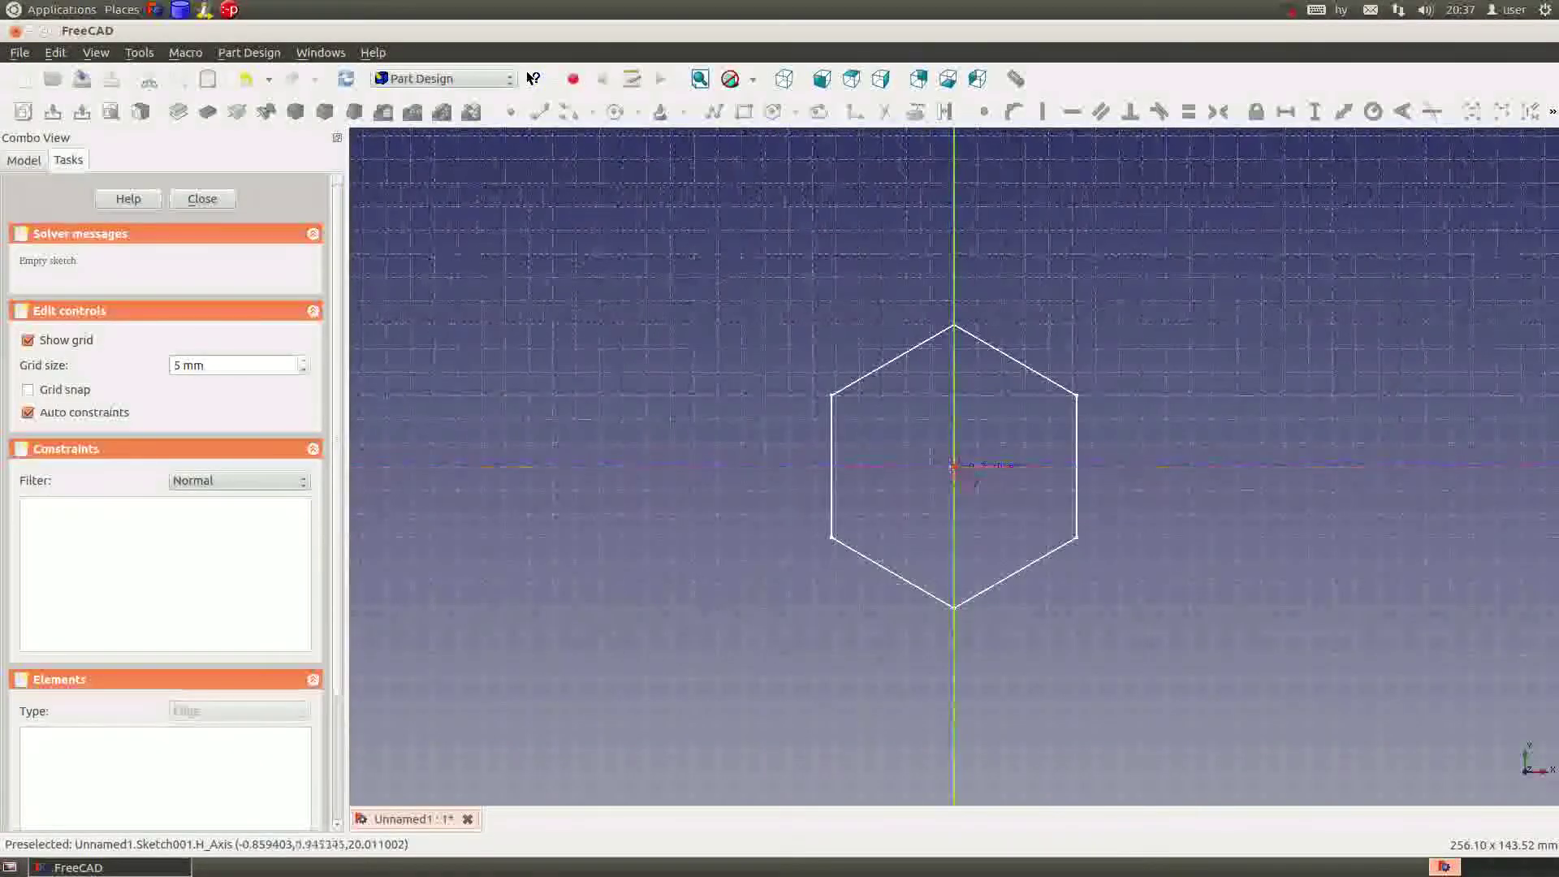
click(955, 465)
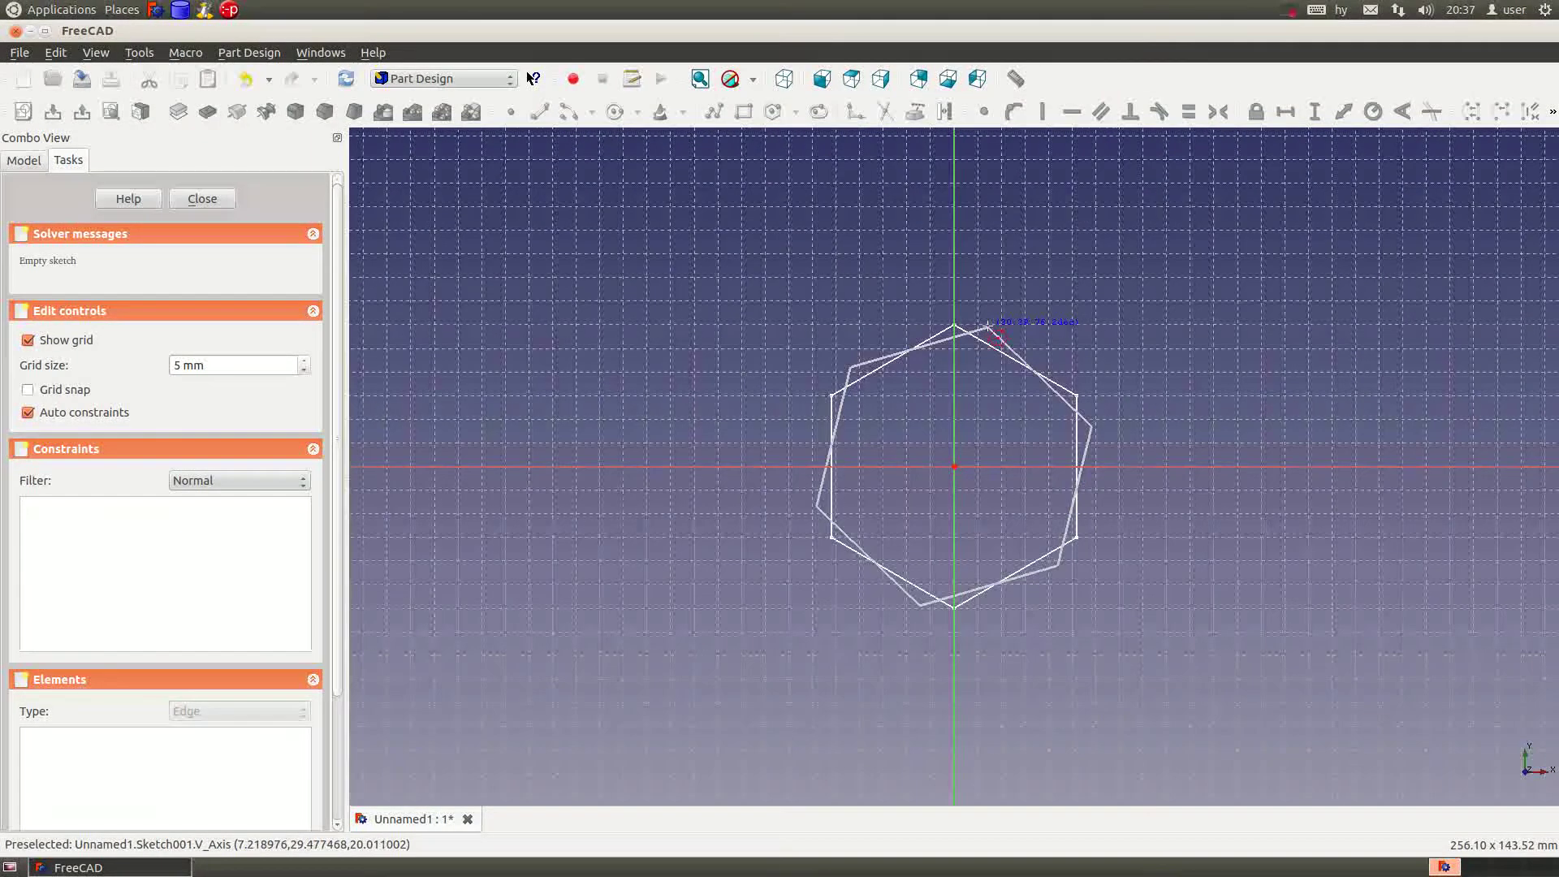
click(989, 326)
right_click(1117, 281)
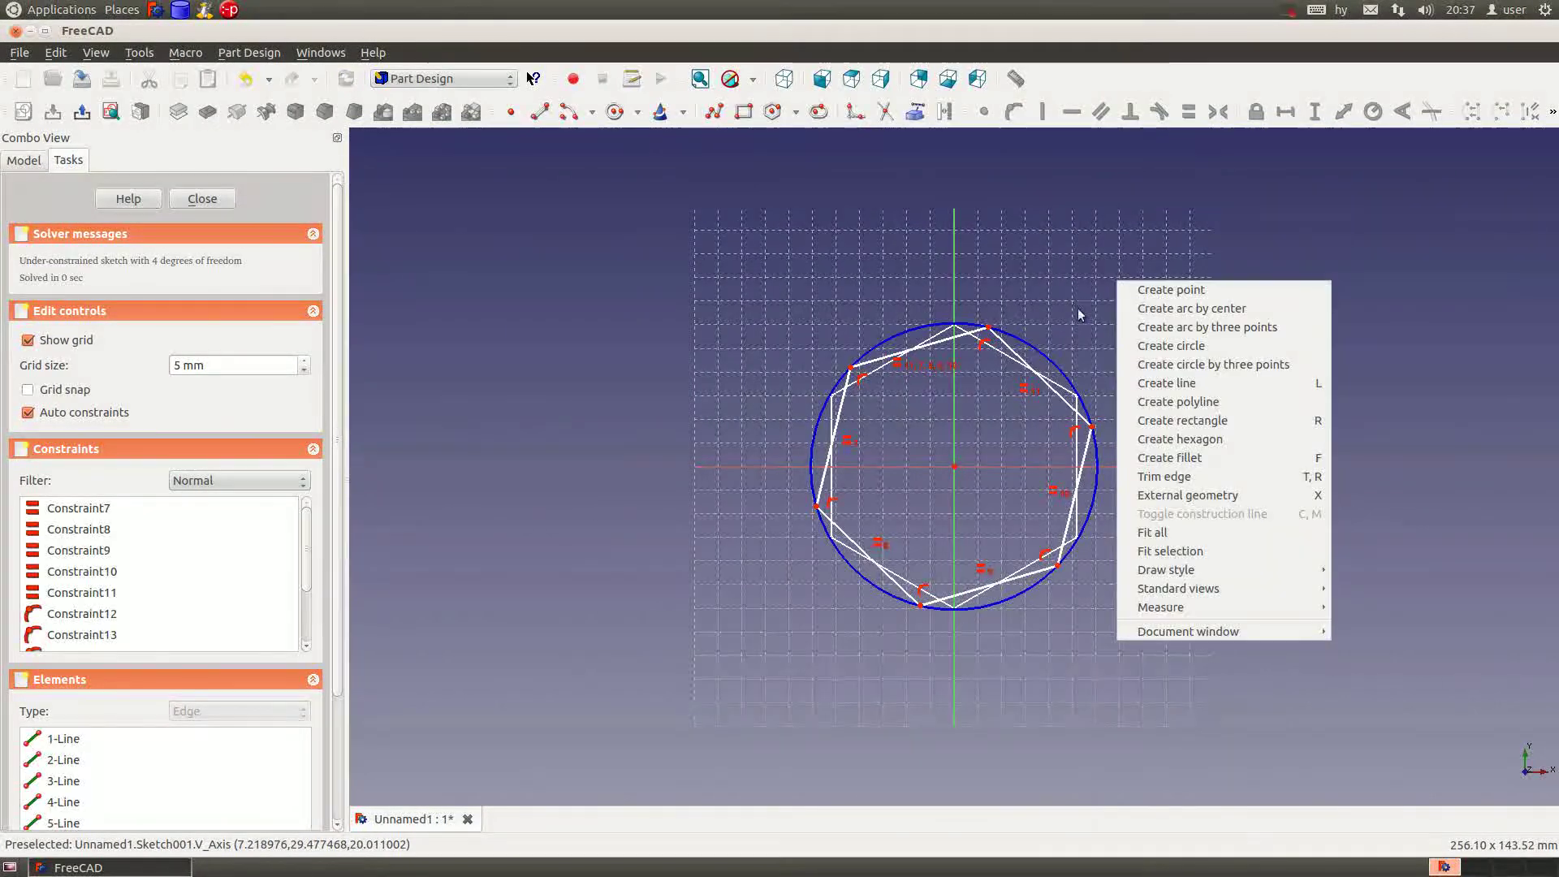
click(1014, 350)
Constrain a hexagon side to 32 mm, fix the centre on the origin, and close the sketch.
click(1011, 350)
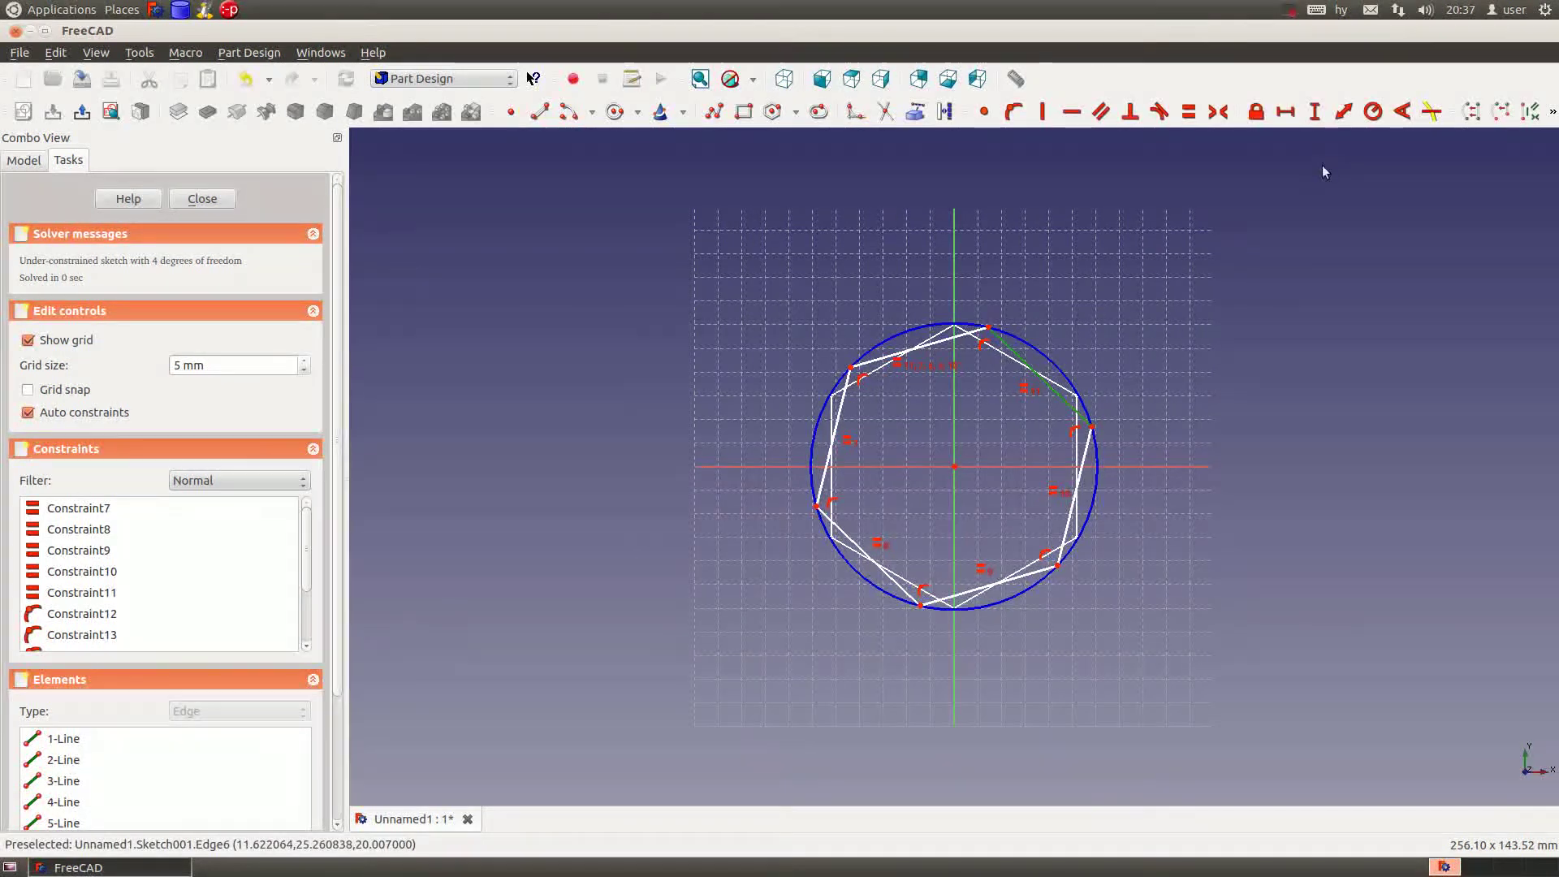
click(1340, 113)
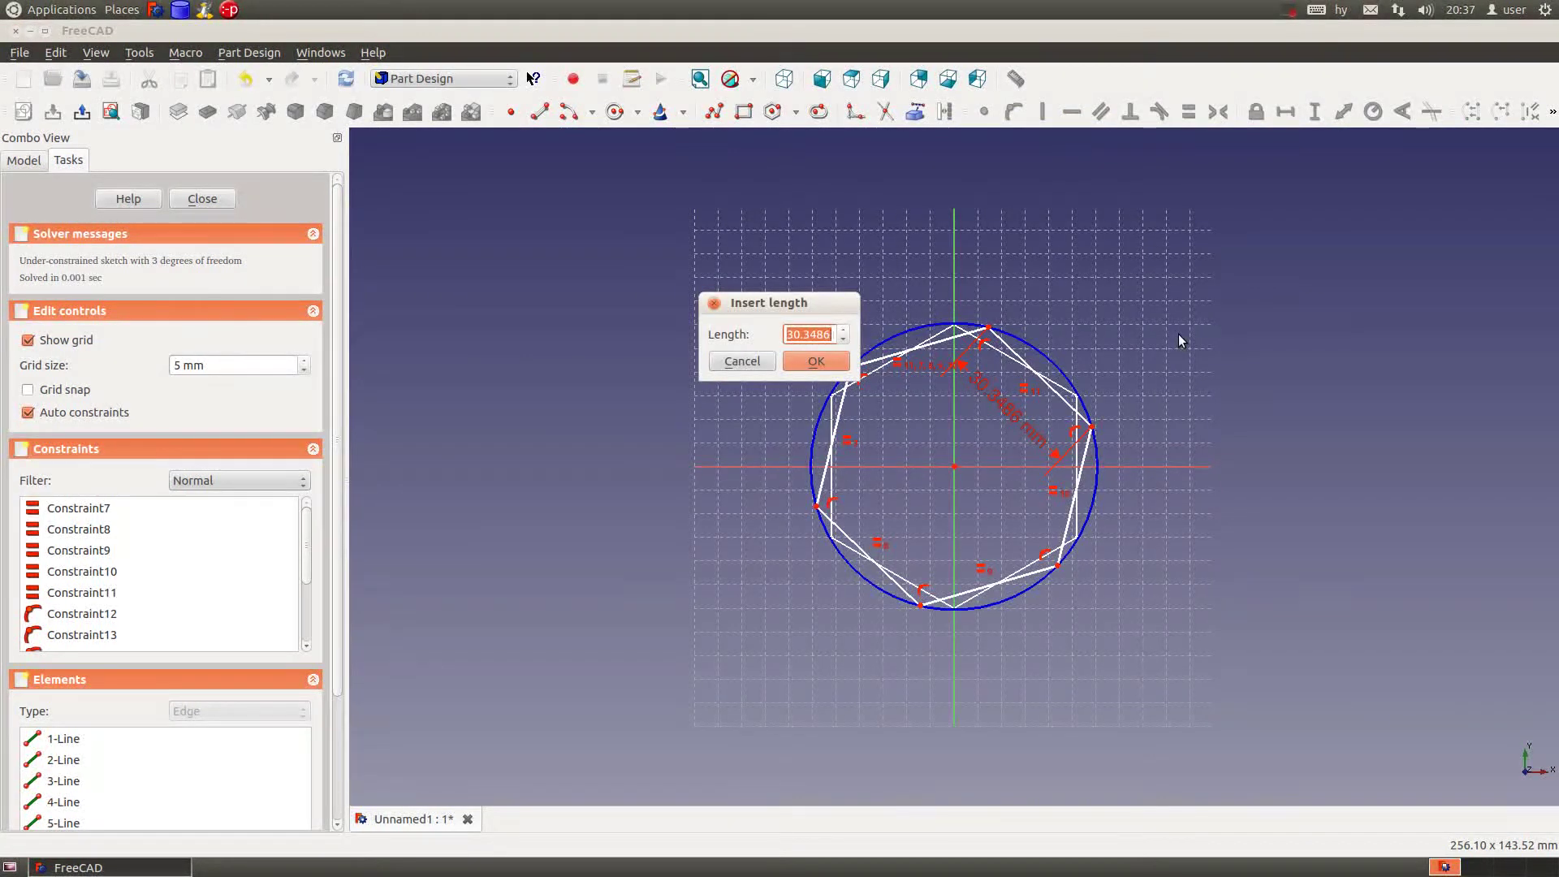
text(32)
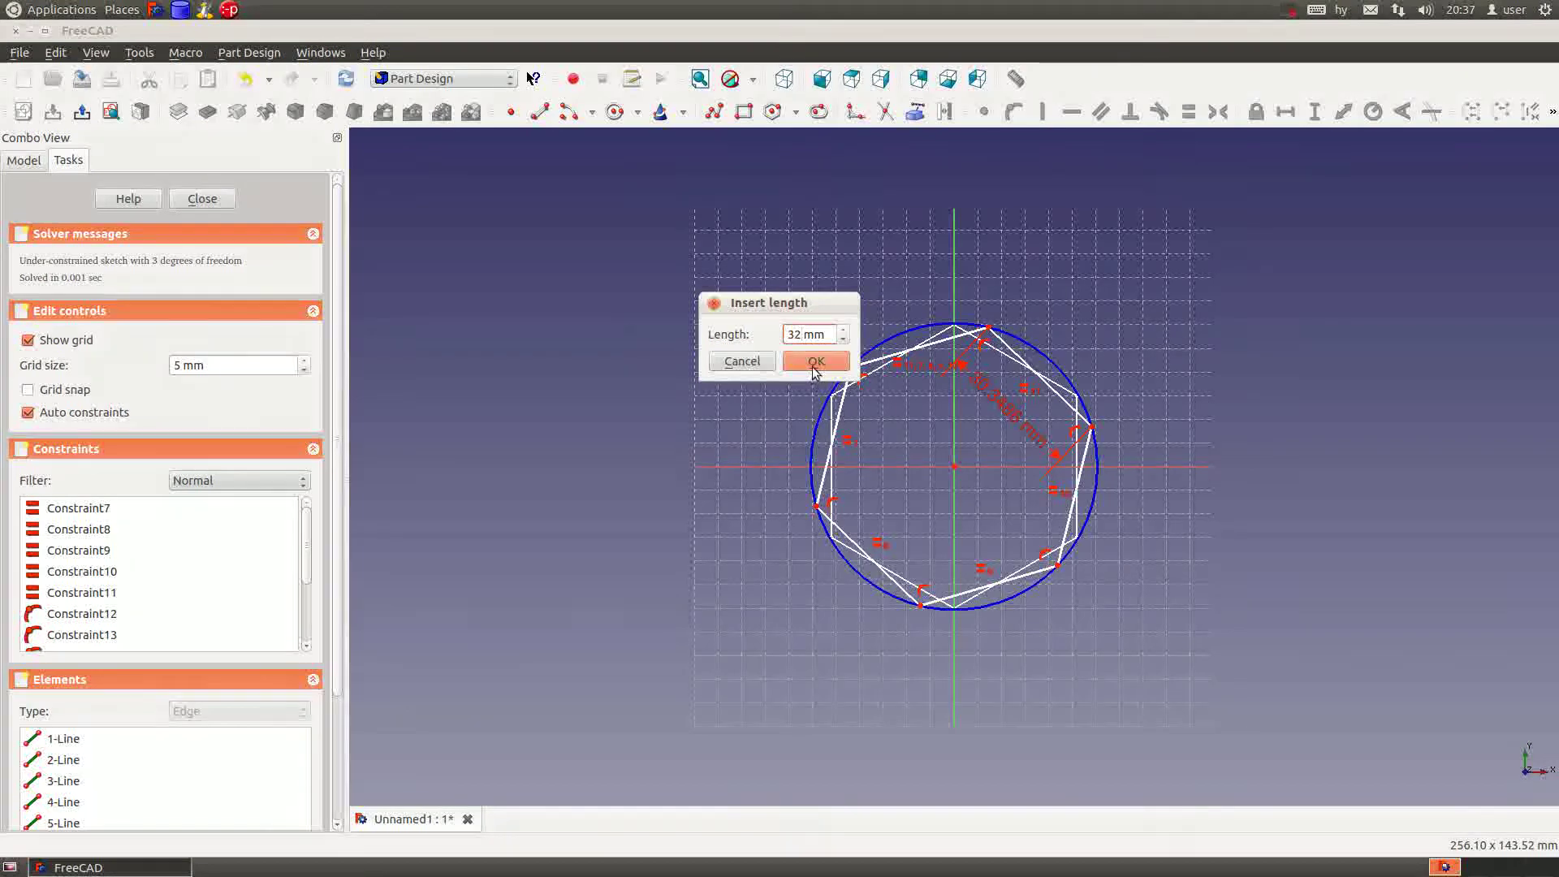
click(814, 362)
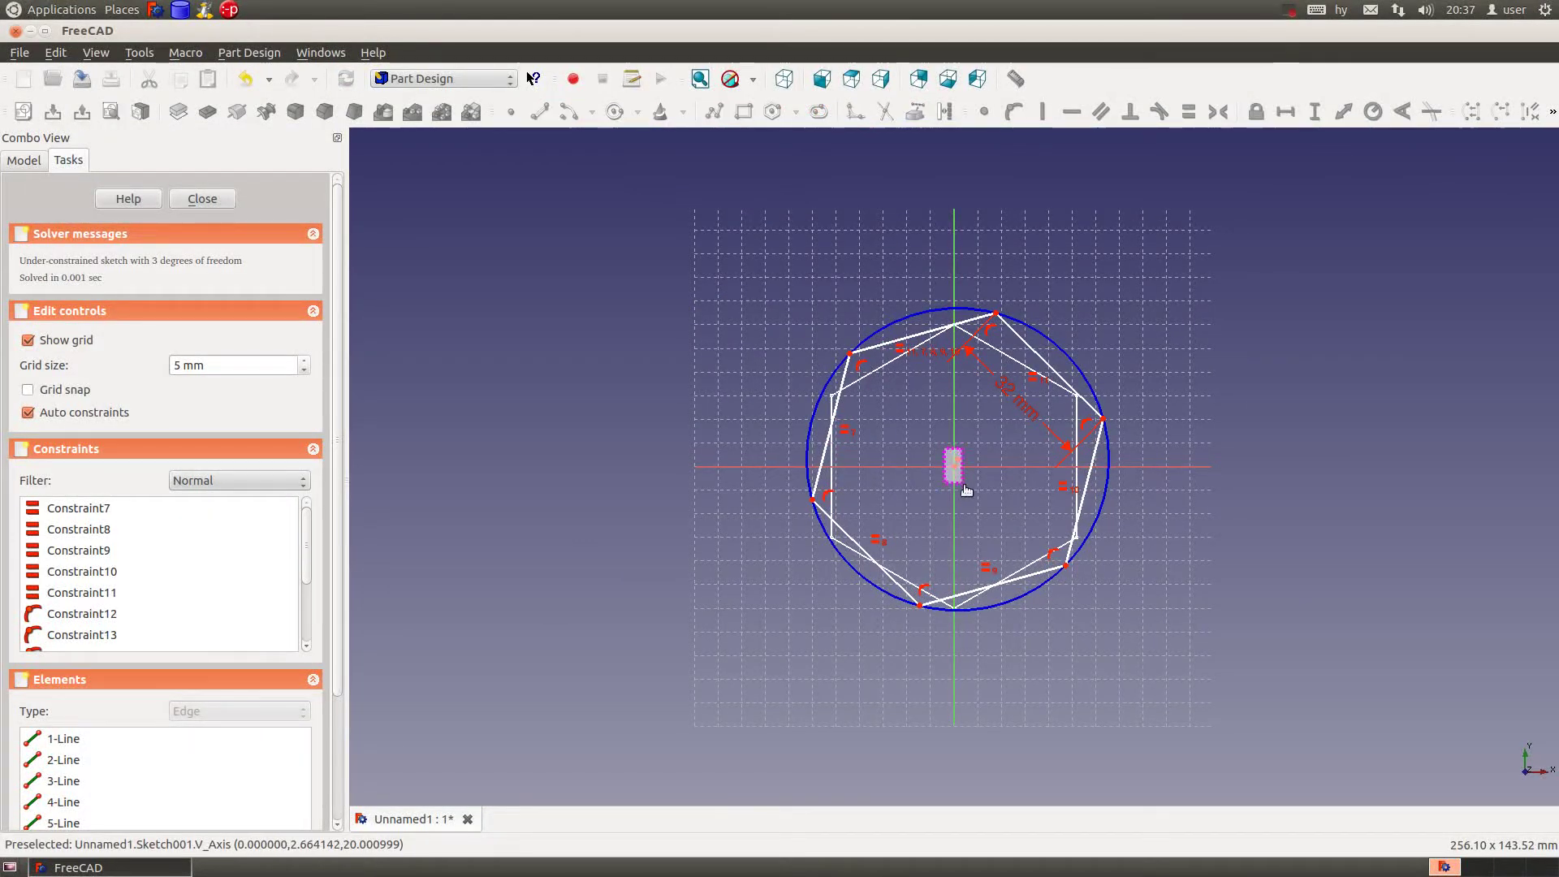
click(956, 462)
click(985, 111)
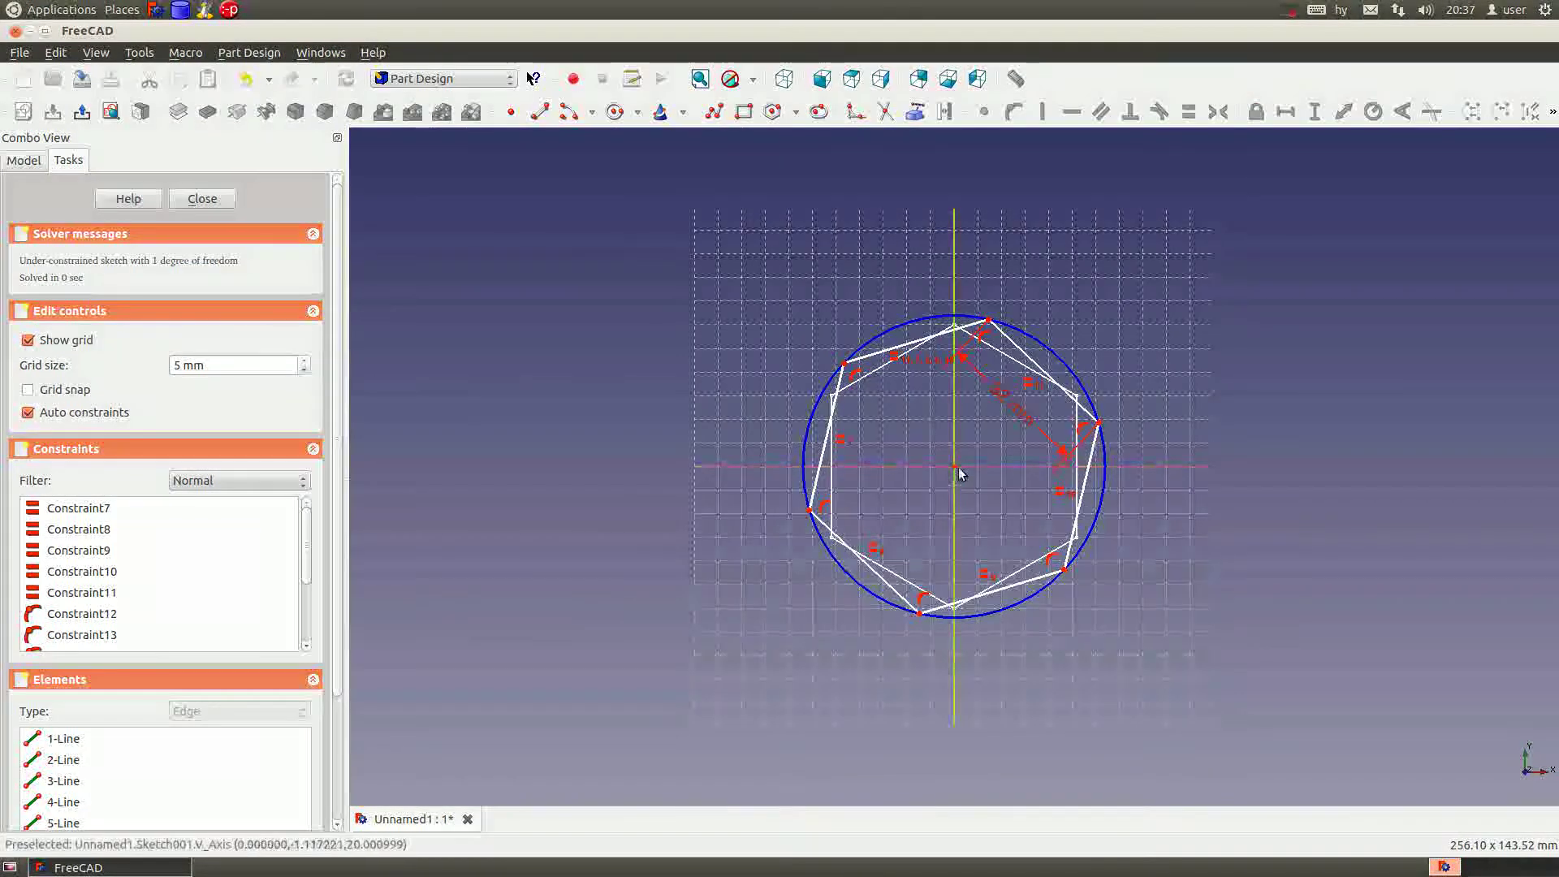
click(213, 199)
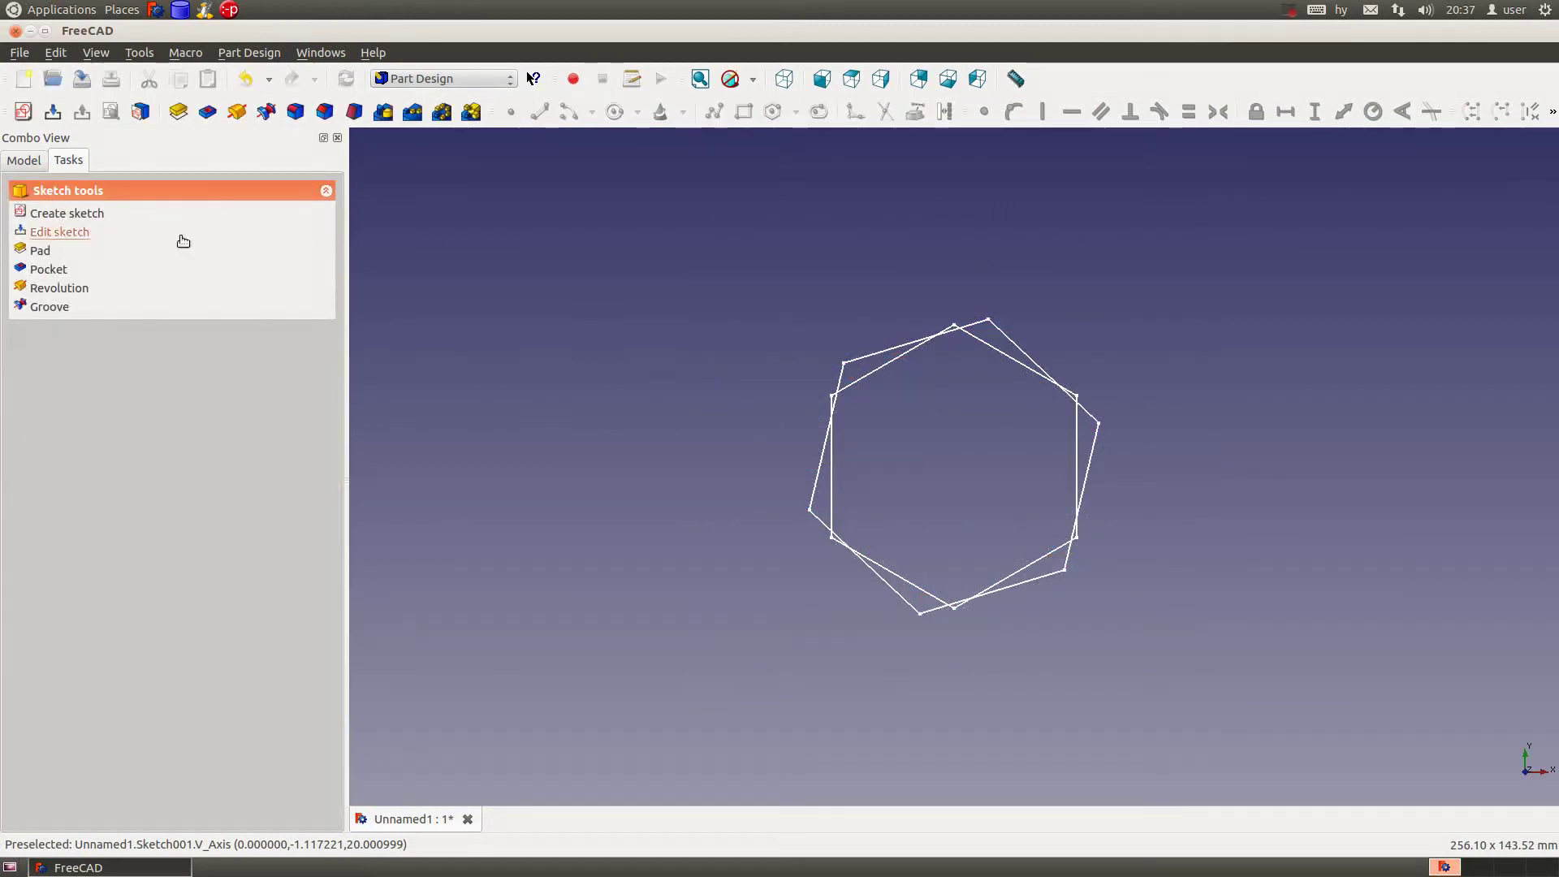
Draw a rotated regular hexagon at the origin in a new sketch 30 mm above the XY plane.
click(23, 112)
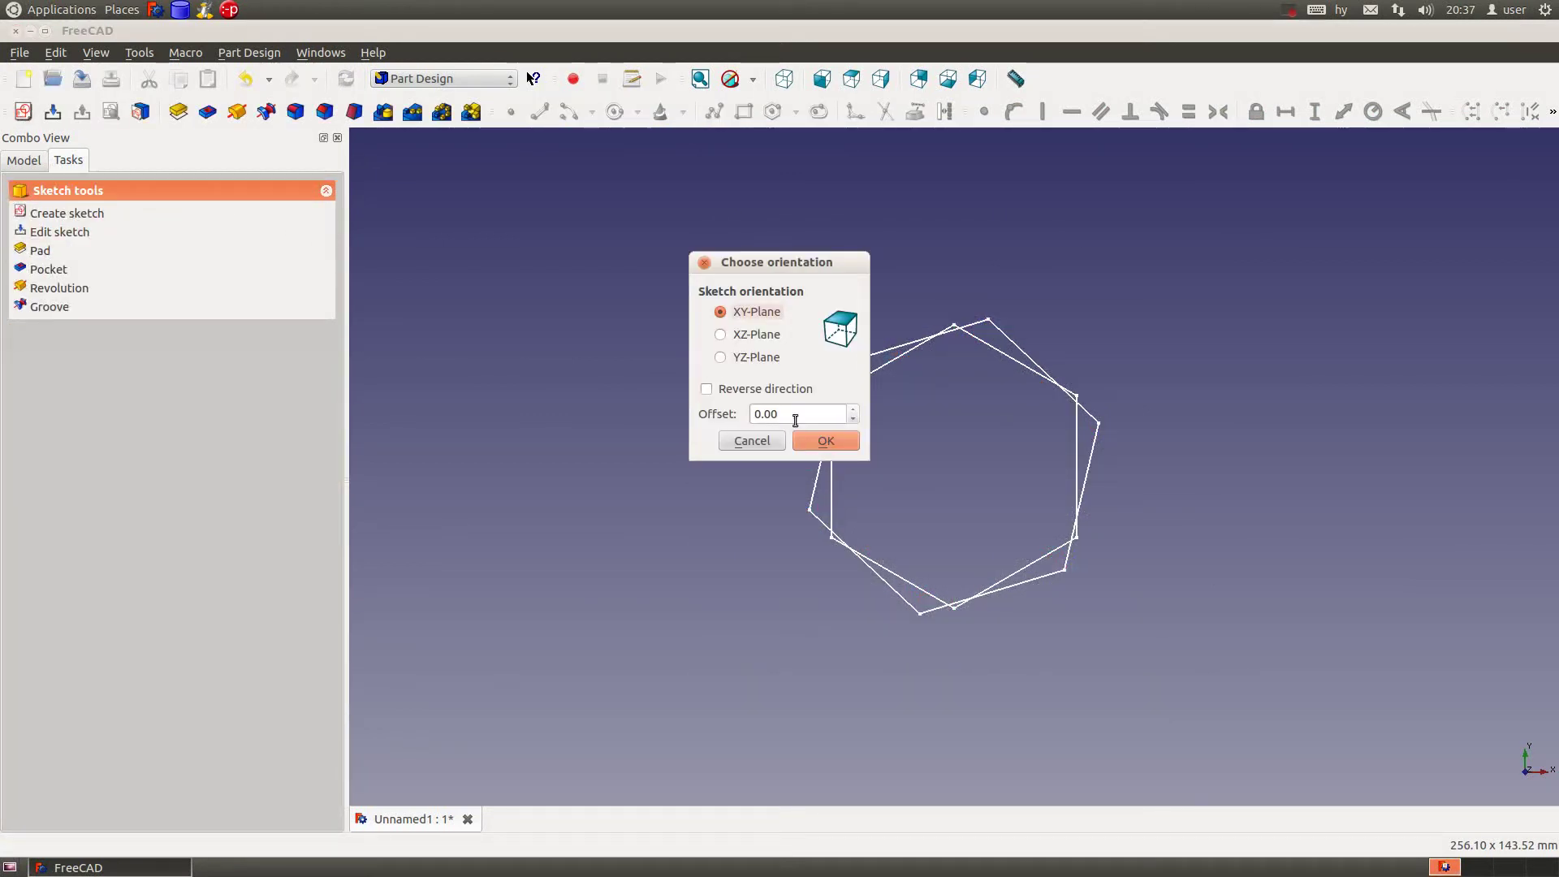
drag(795, 420, 692, 399)
text(30)
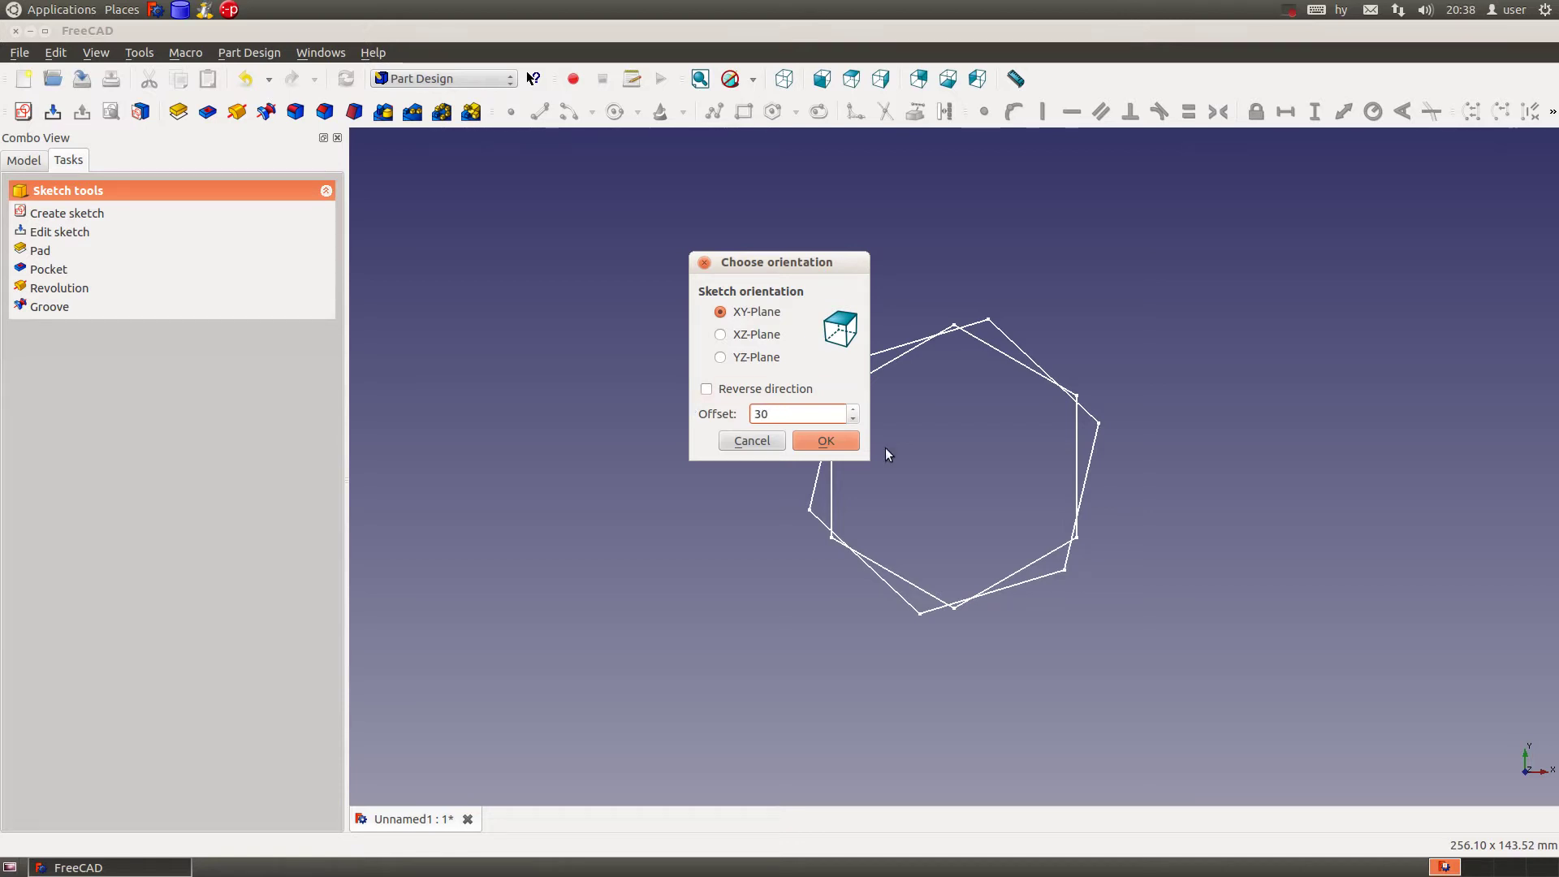
click(847, 446)
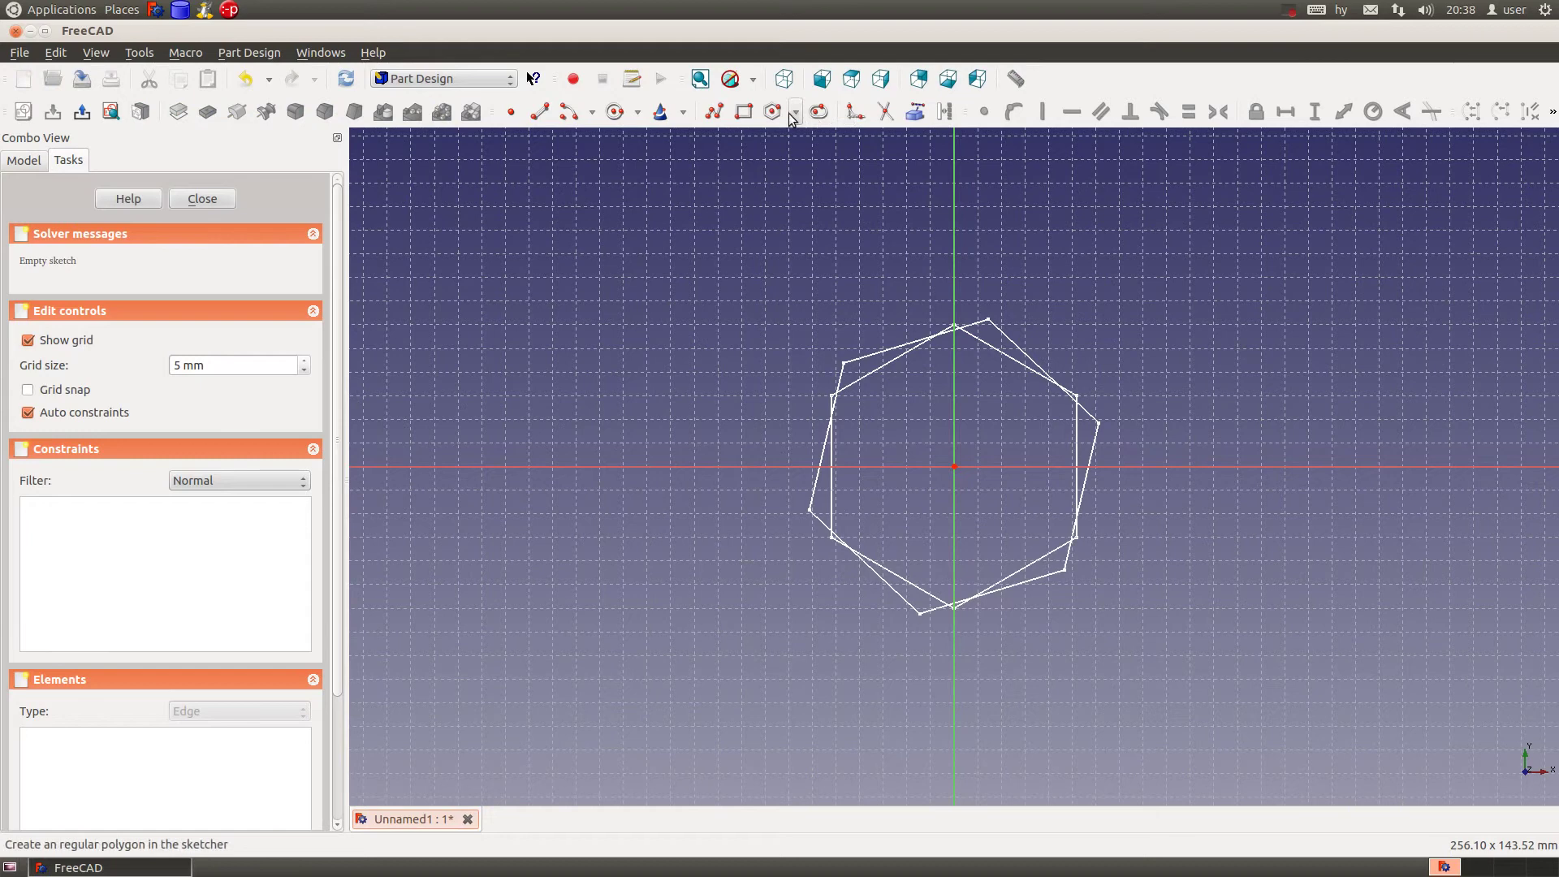
click(773, 121)
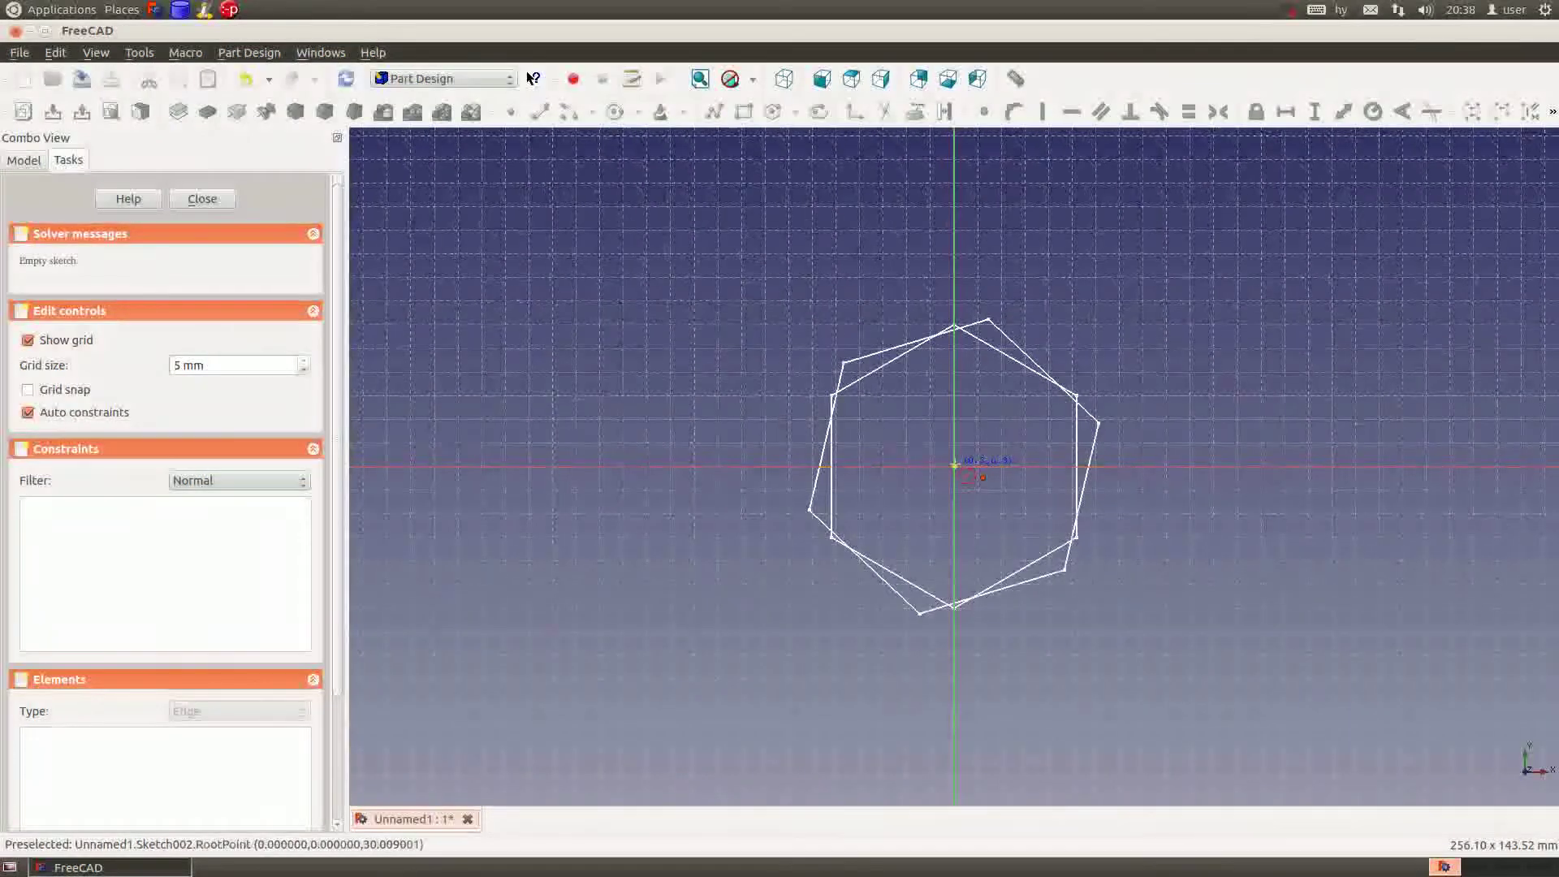
click(955, 464)
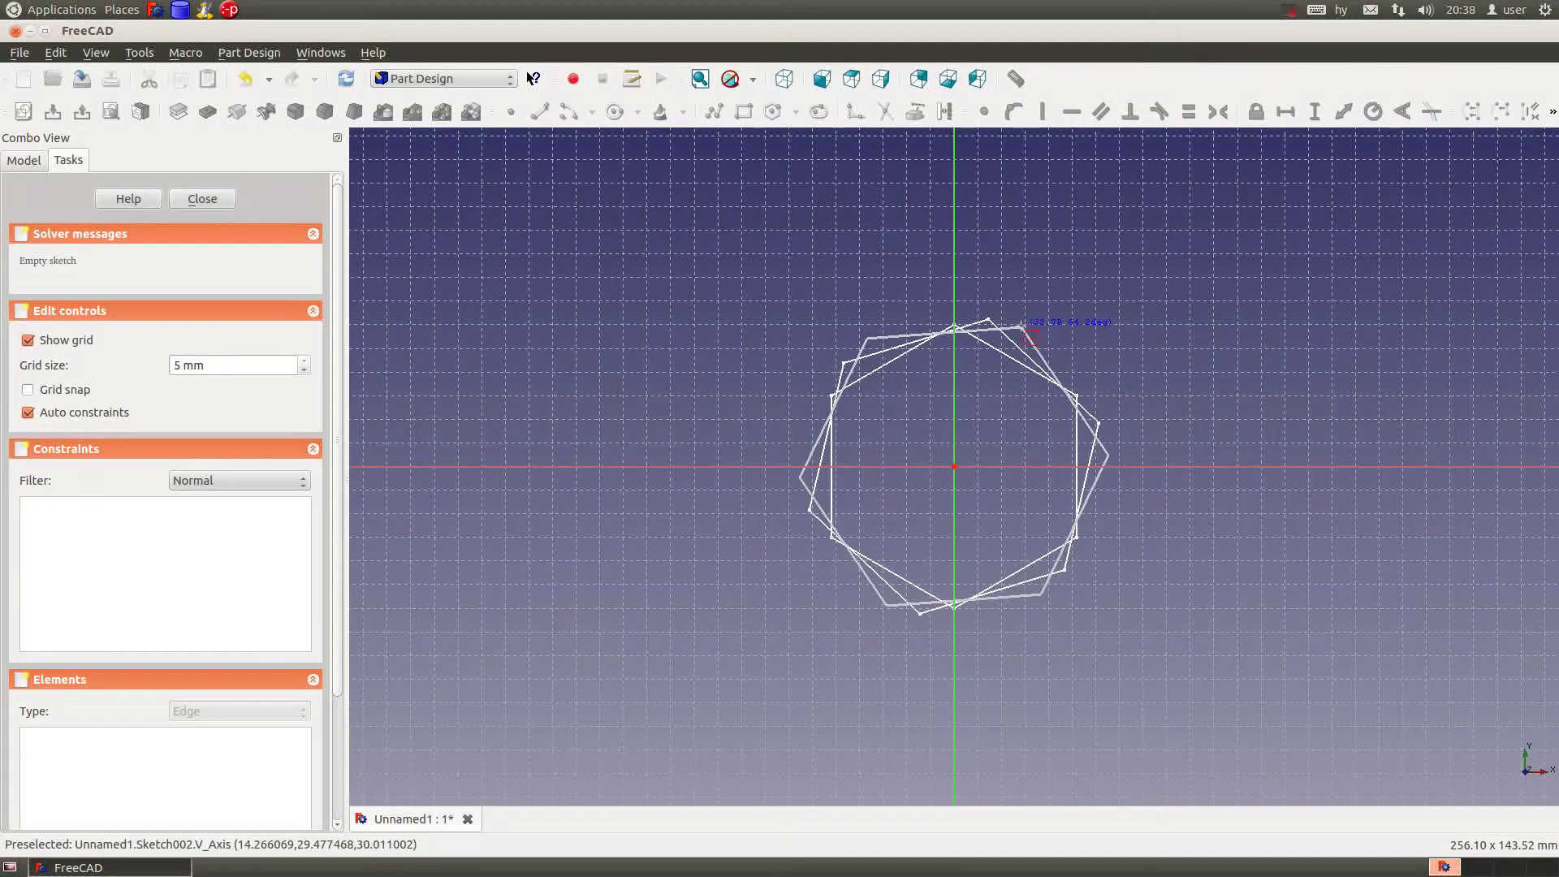
click(1032, 337)
right_click(1221, 275)
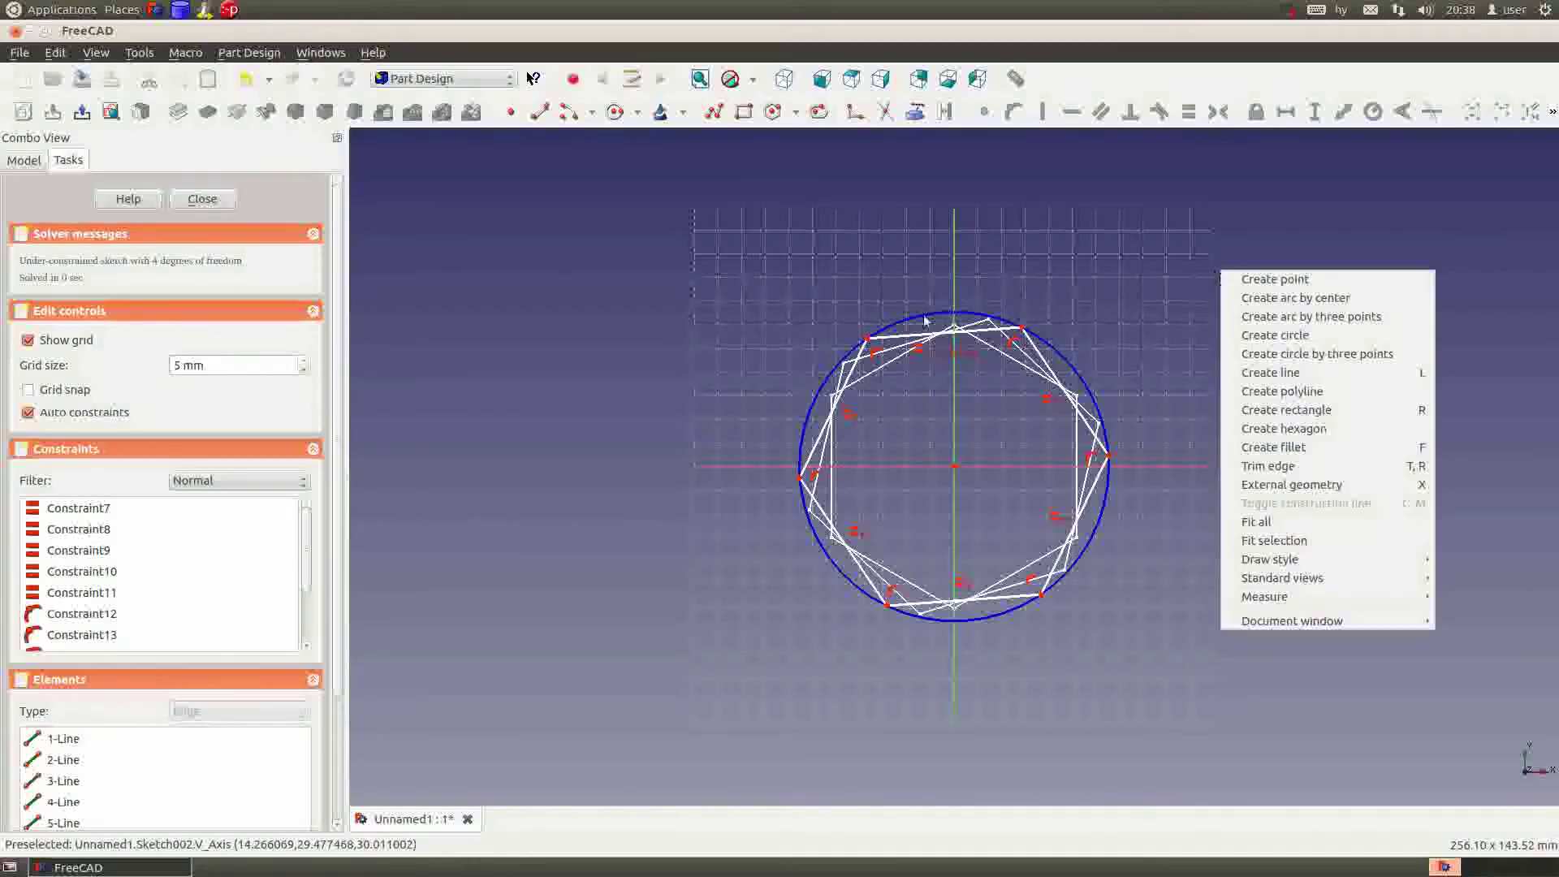
key(Escape)
Constrain the hexagon's top edge to 33 mm and close the sketch.
click(904, 341)
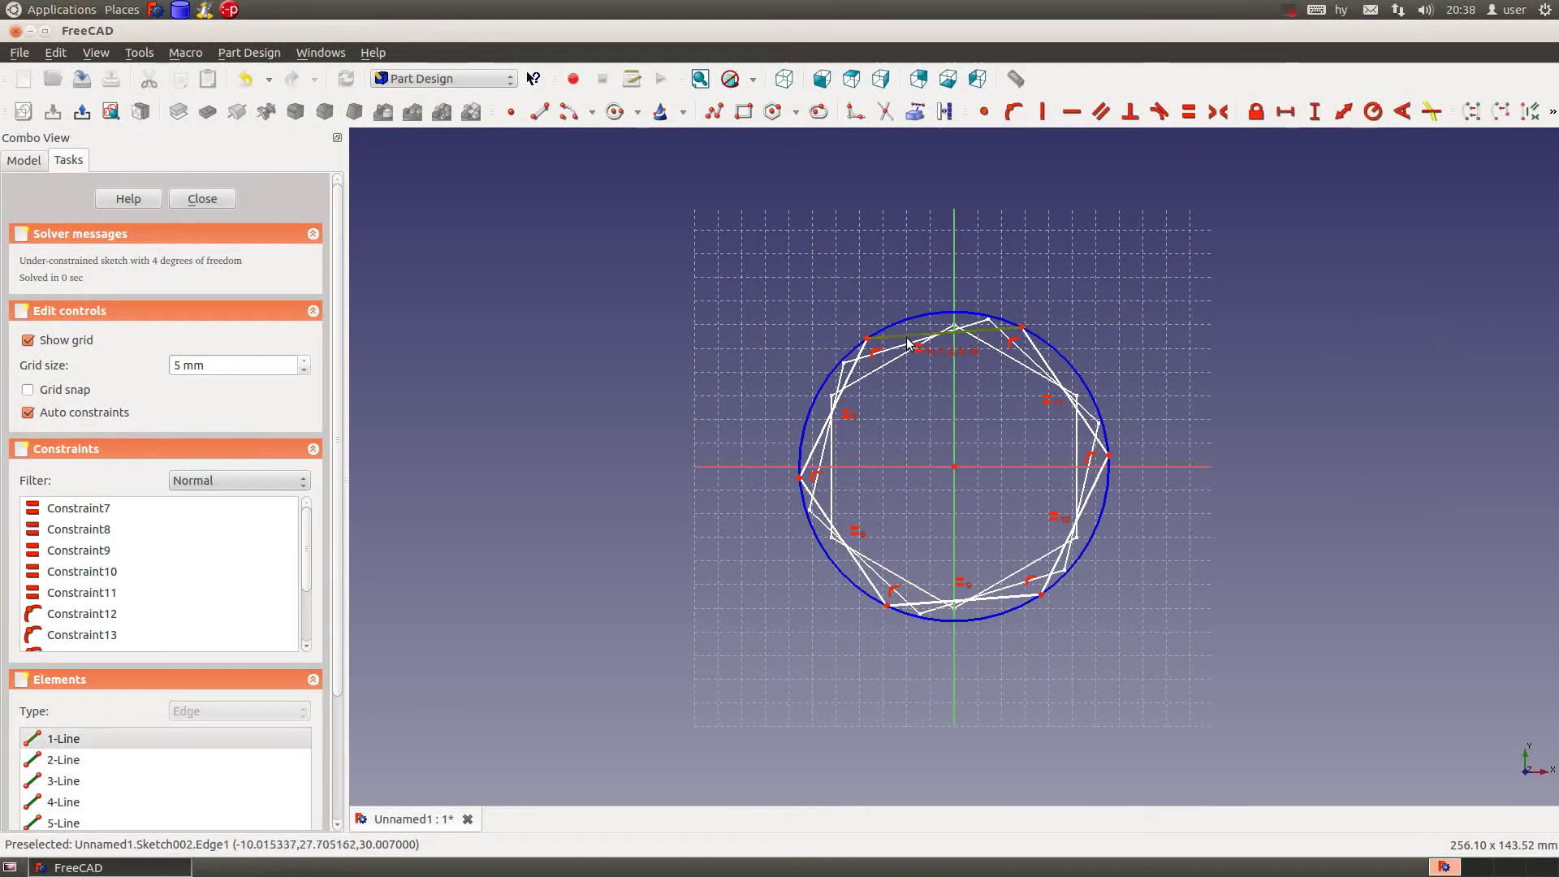
click(1346, 112)
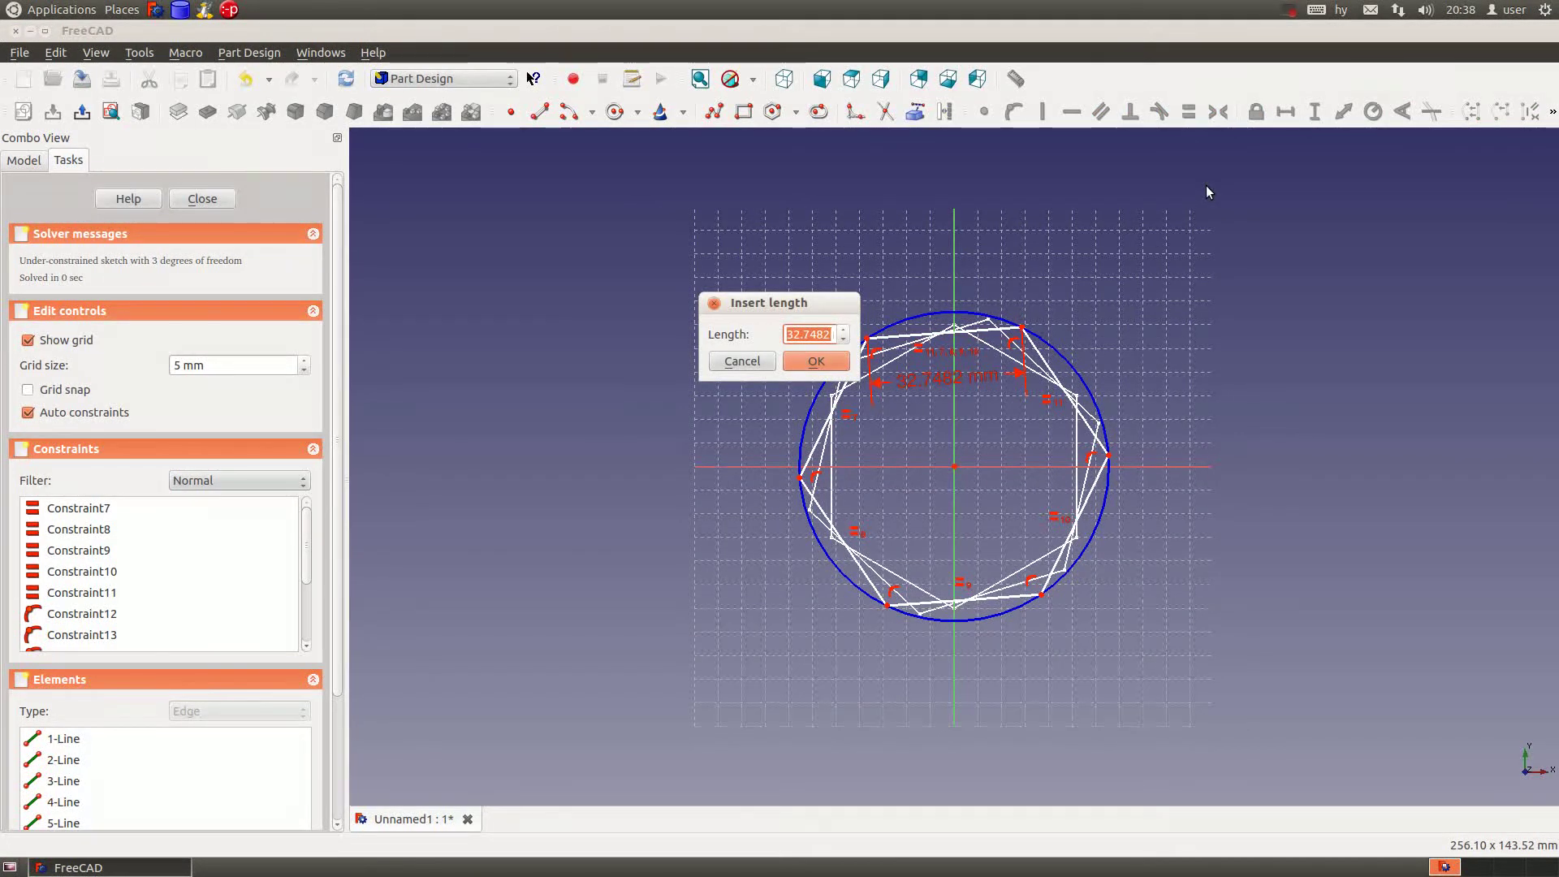
text(33)
click(823, 368)
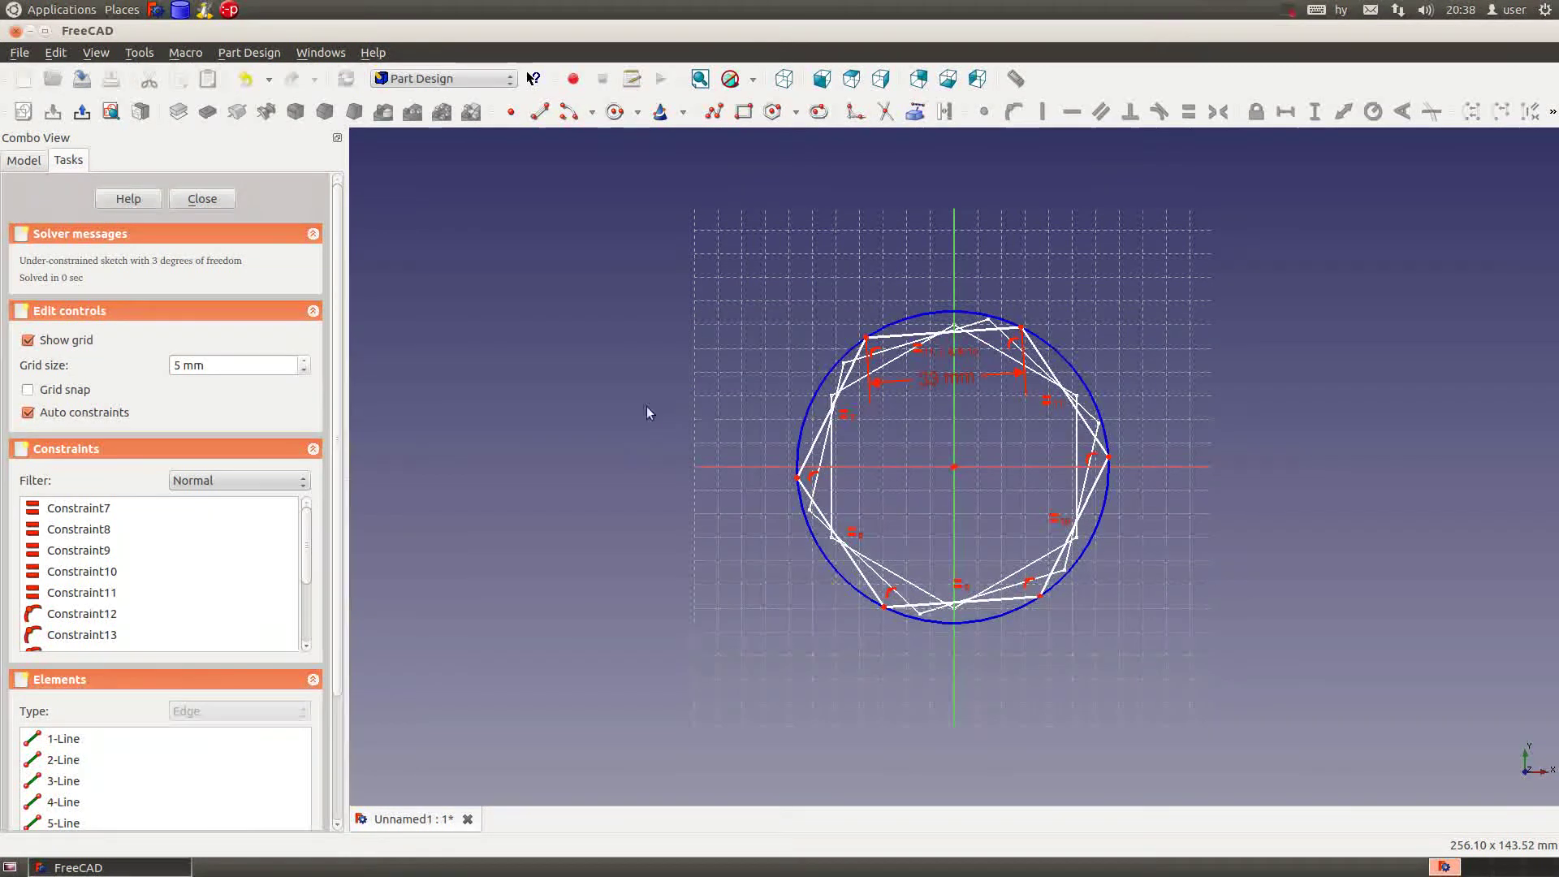
click(218, 202)
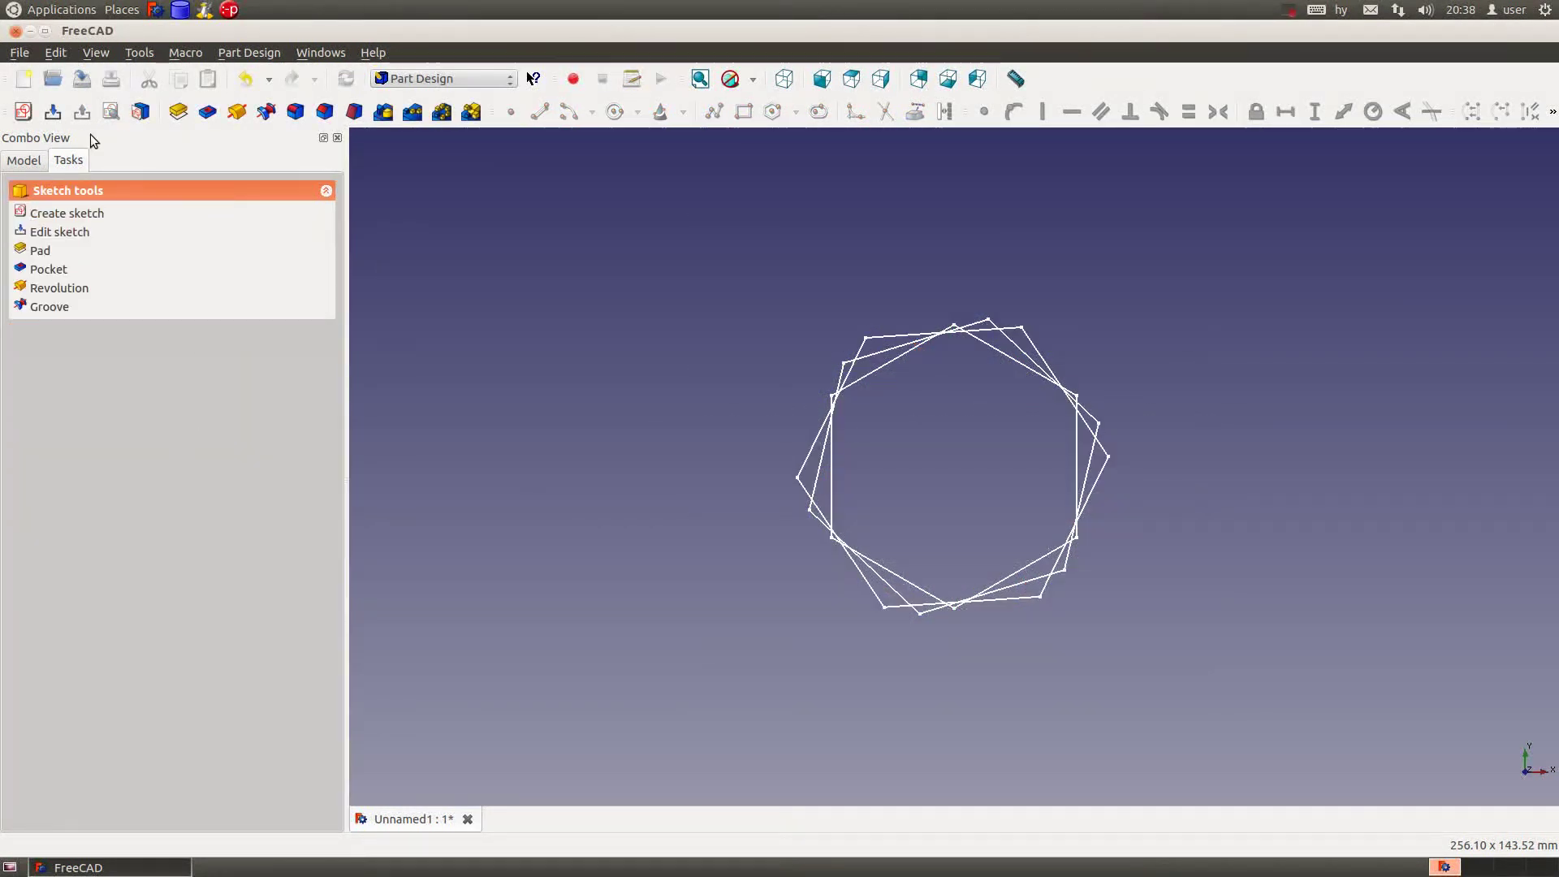
Draw a rotated regular hexagon at the origin in a new sketch 45 mm above the XY plane.
click(23, 111)
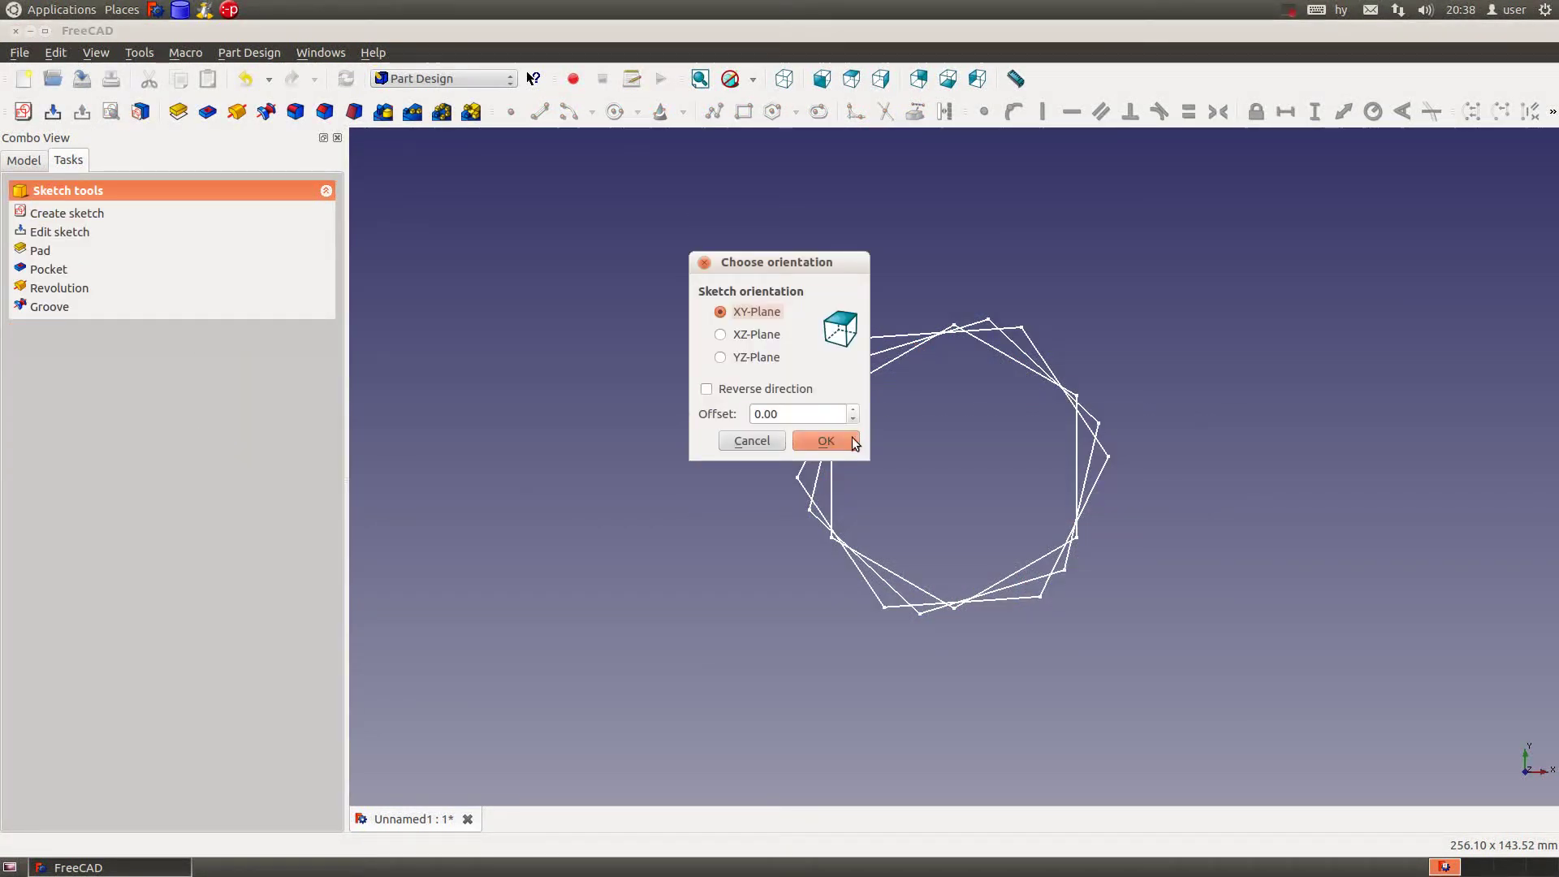
drag(800, 416, 729, 422)
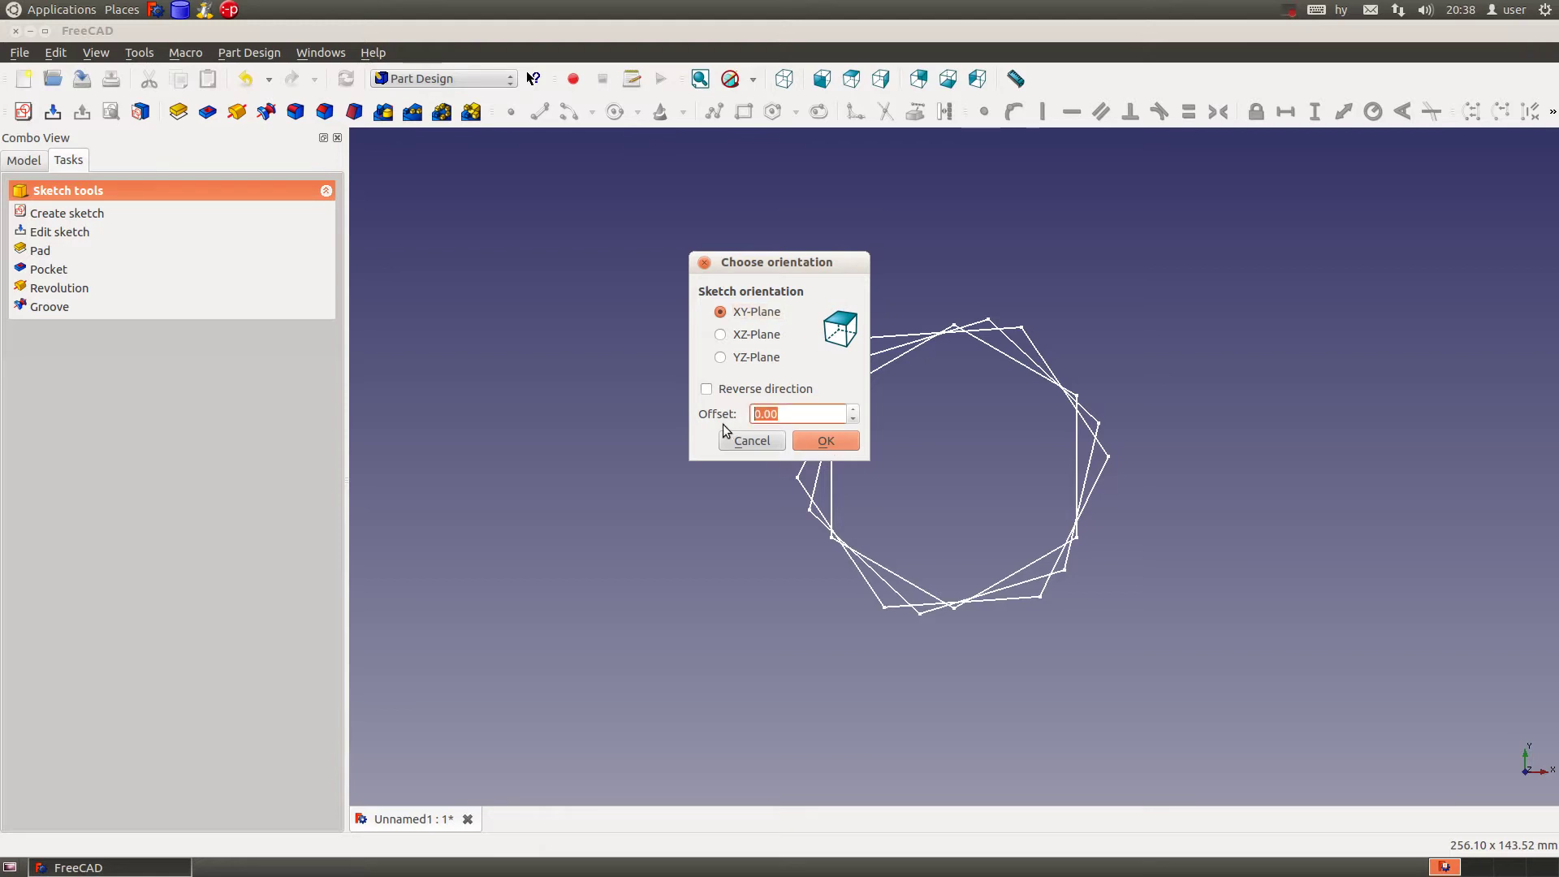
text(45)
click(822, 455)
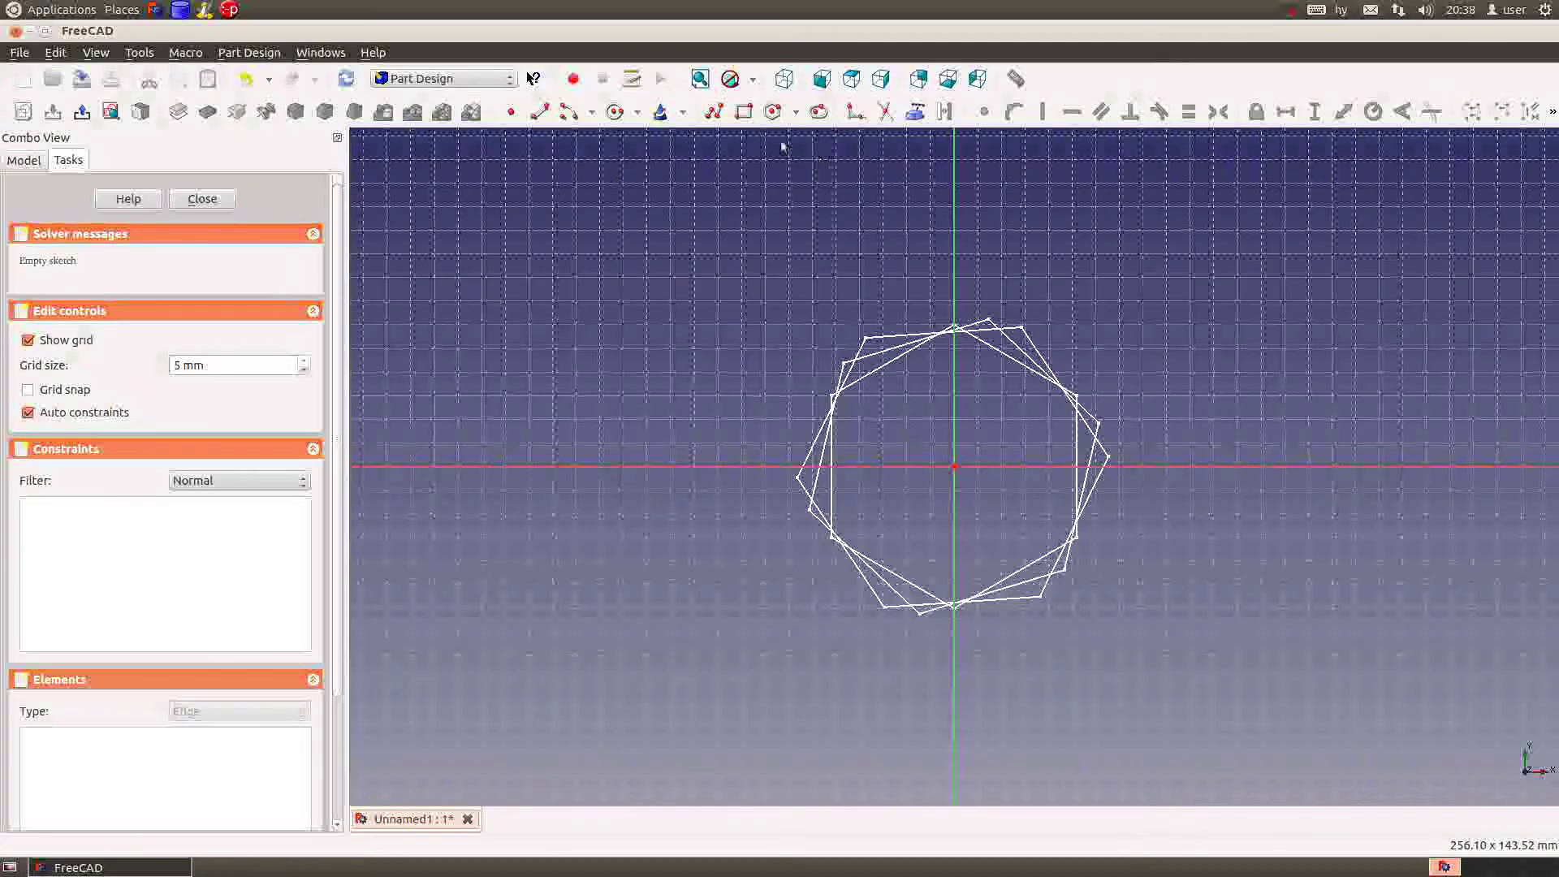
click(773, 111)
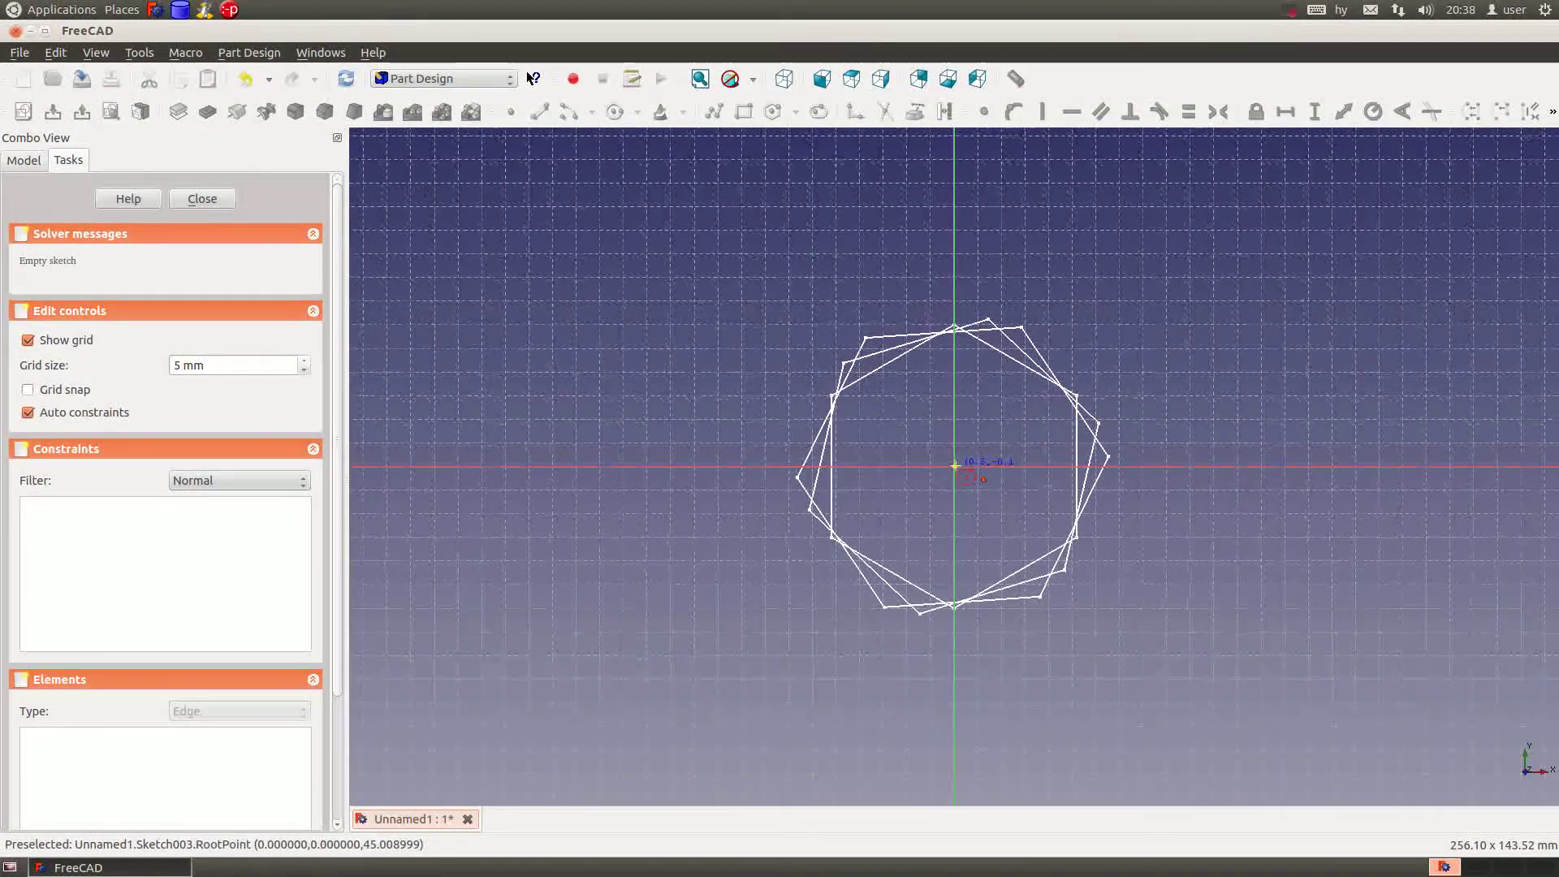
click(955, 466)
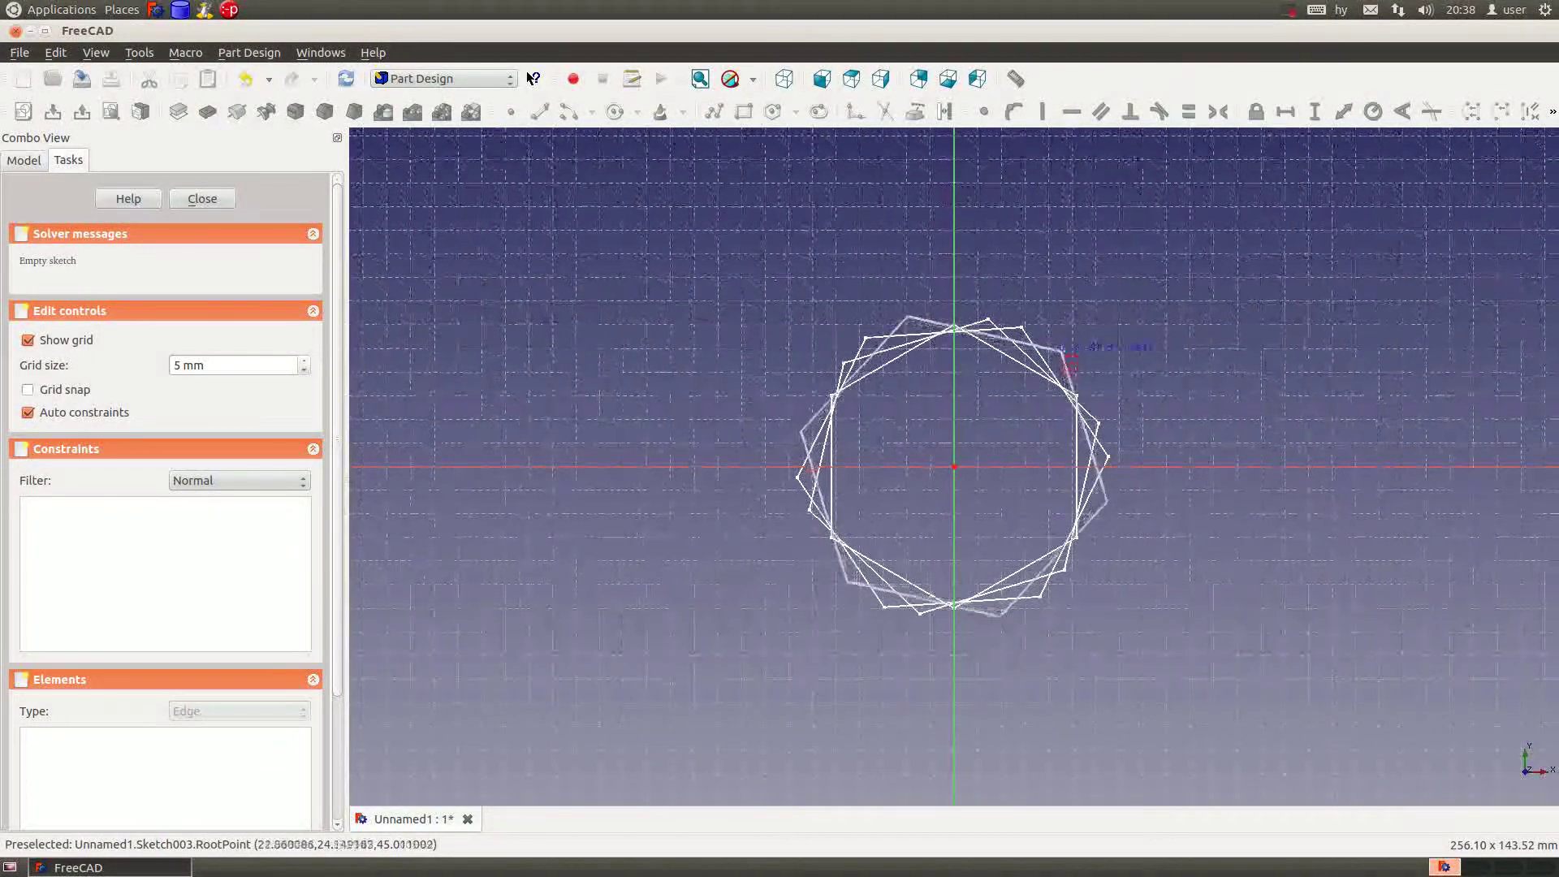
click(1068, 368)
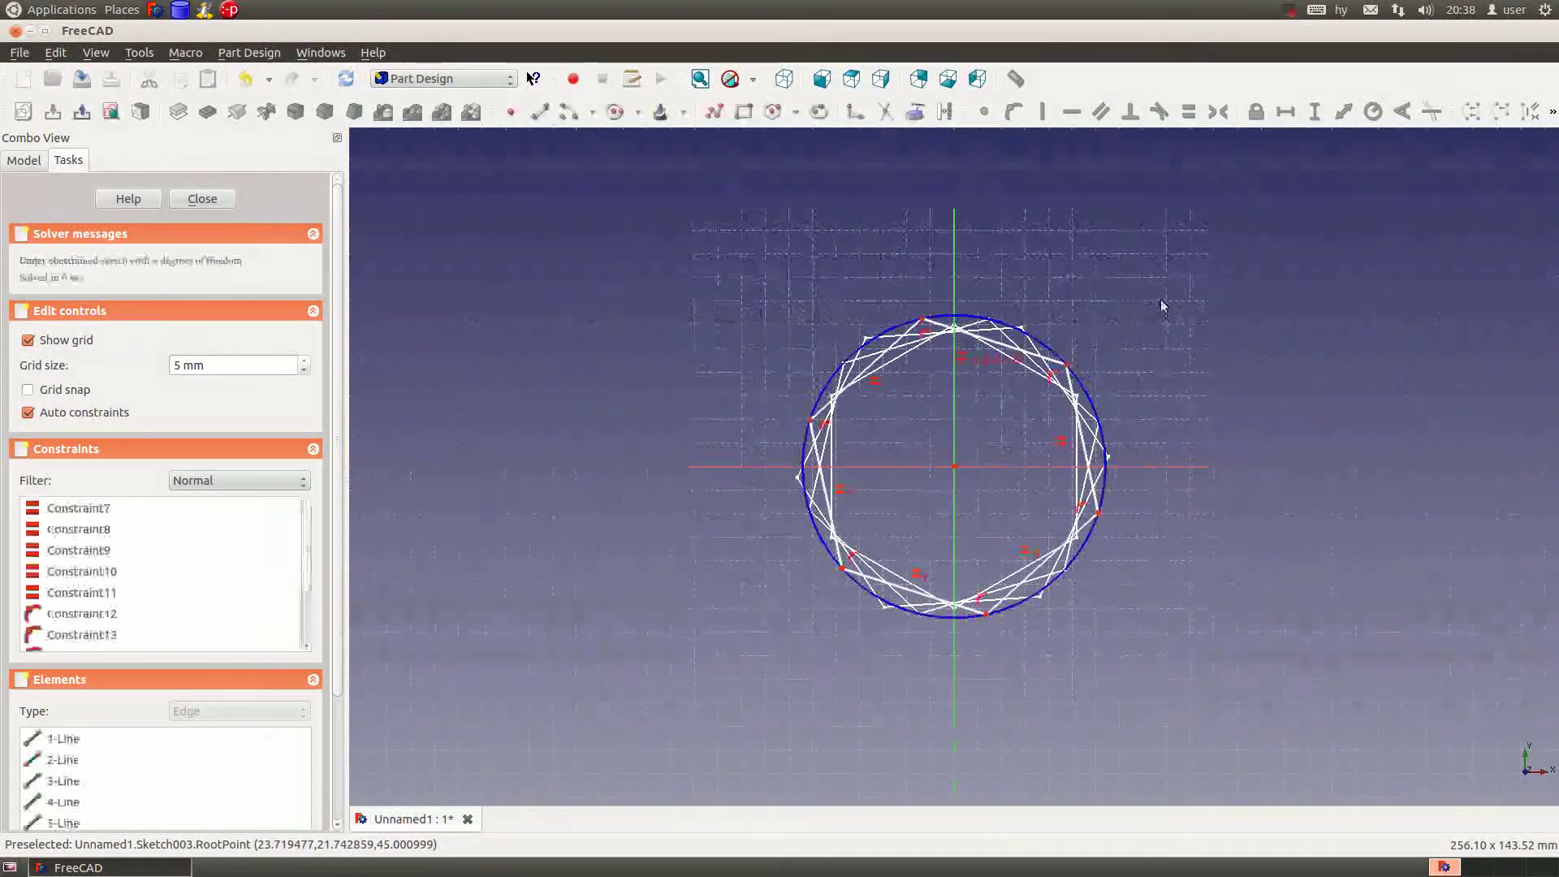
right_click(1162, 302)
key(Escape)
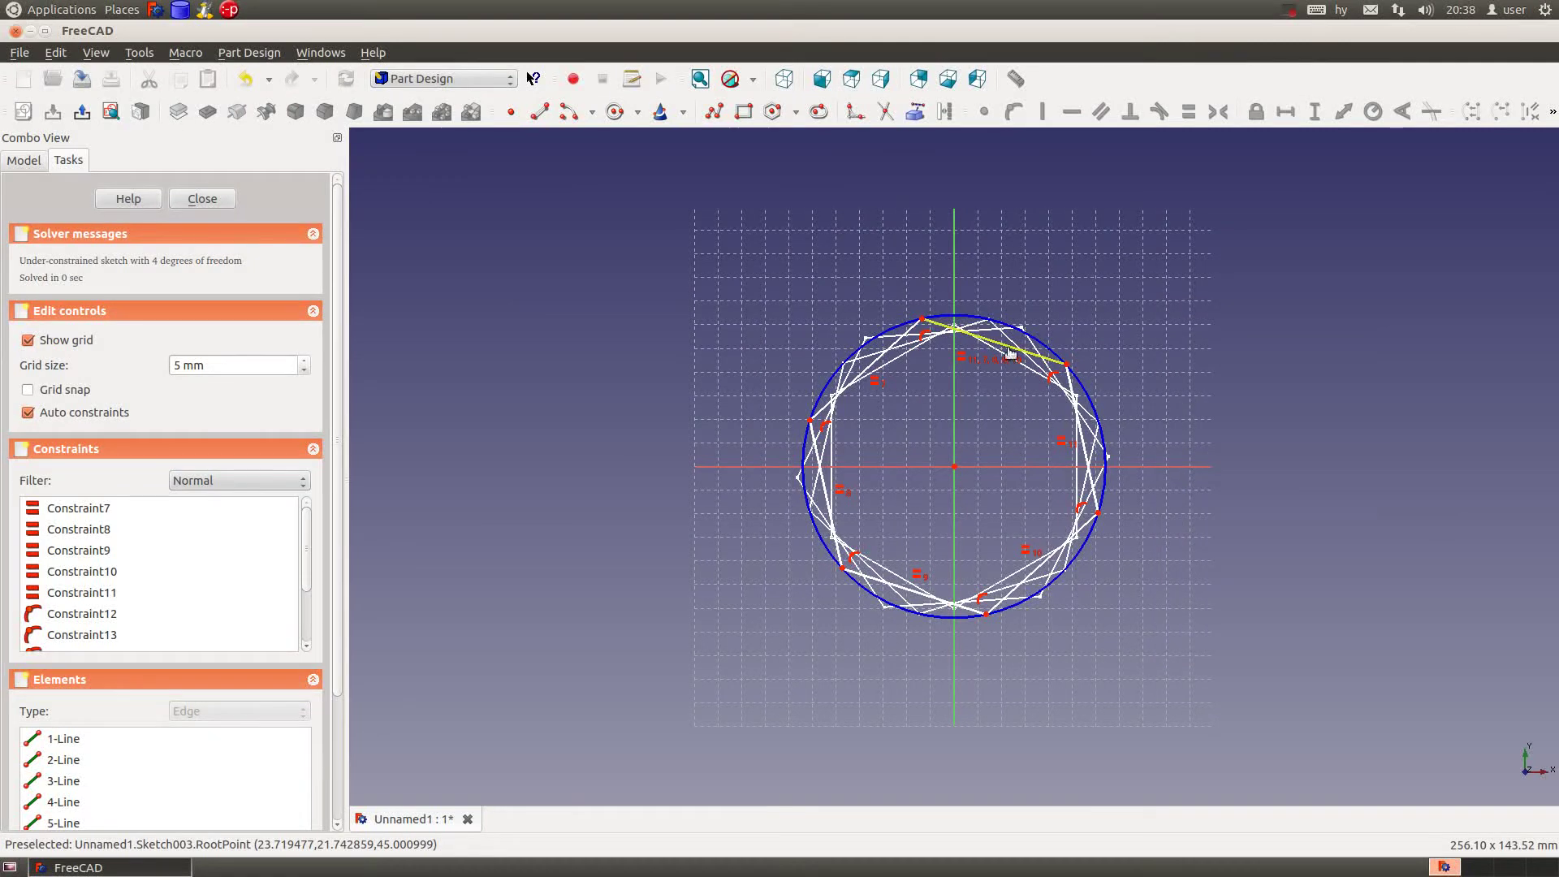
Set the top edge to 30 mm, make the centre coincident with the origin, and close the sketch.
click(1010, 352)
click(1343, 114)
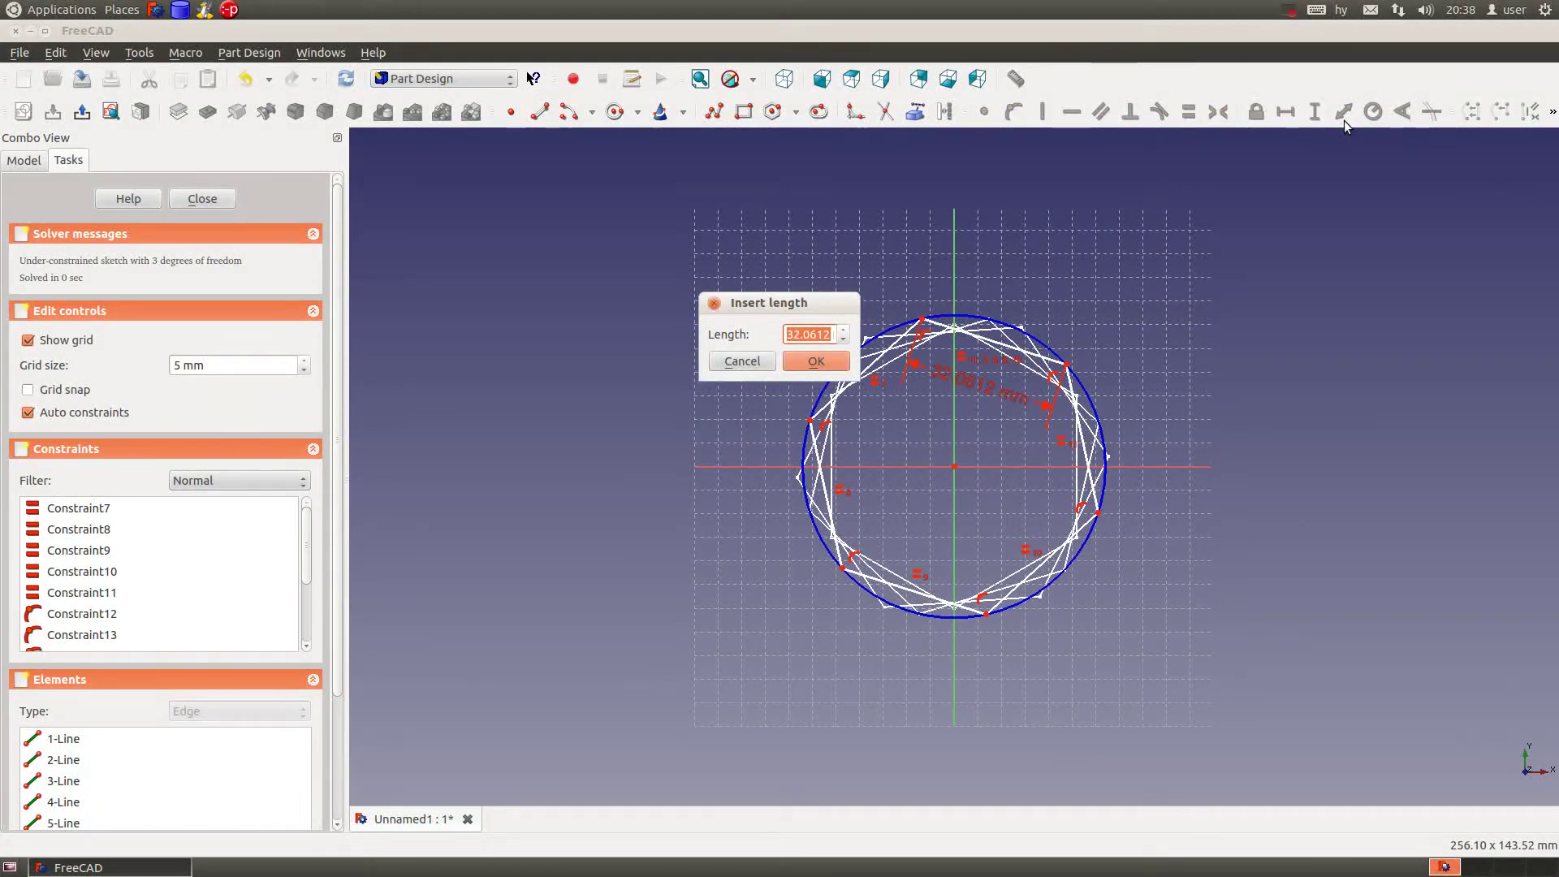
text(30)
click(817, 361)
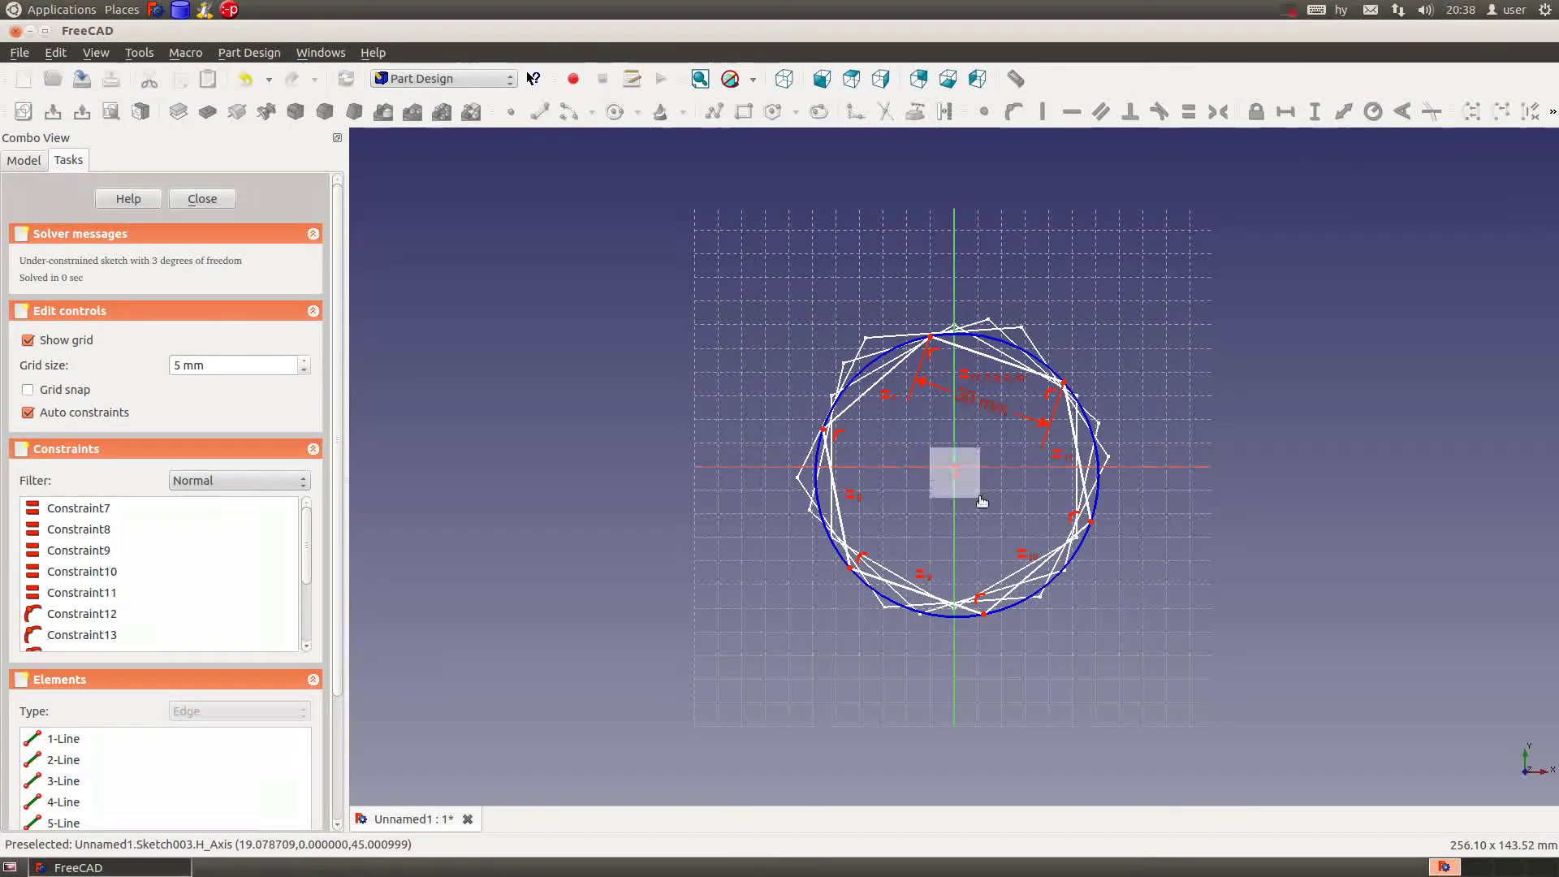
drag(928, 441, 989, 510)
click(984, 111)
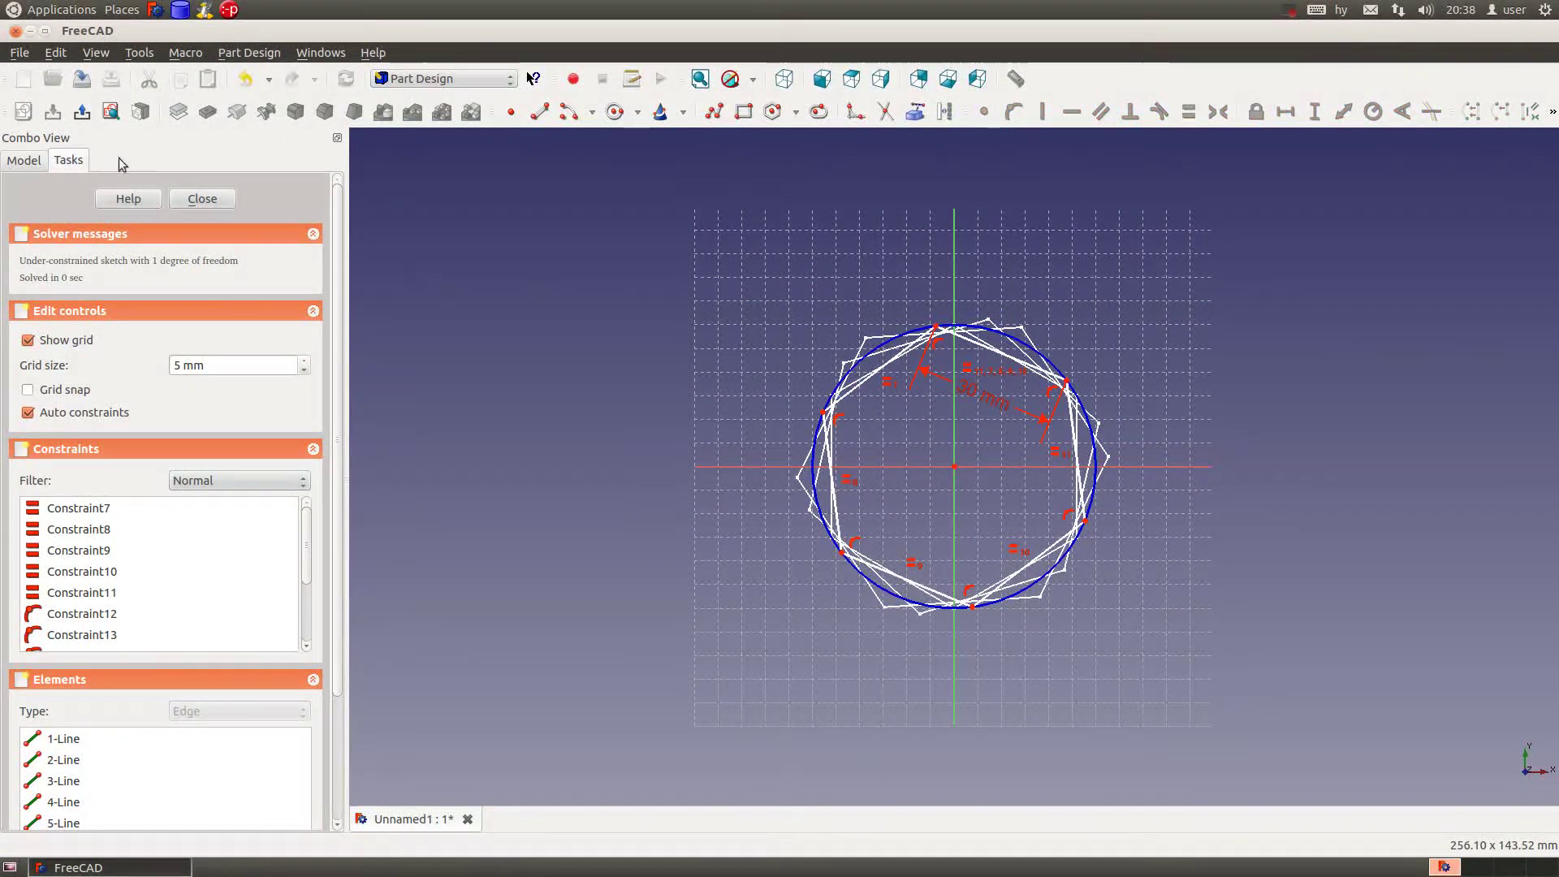
click(203, 199)
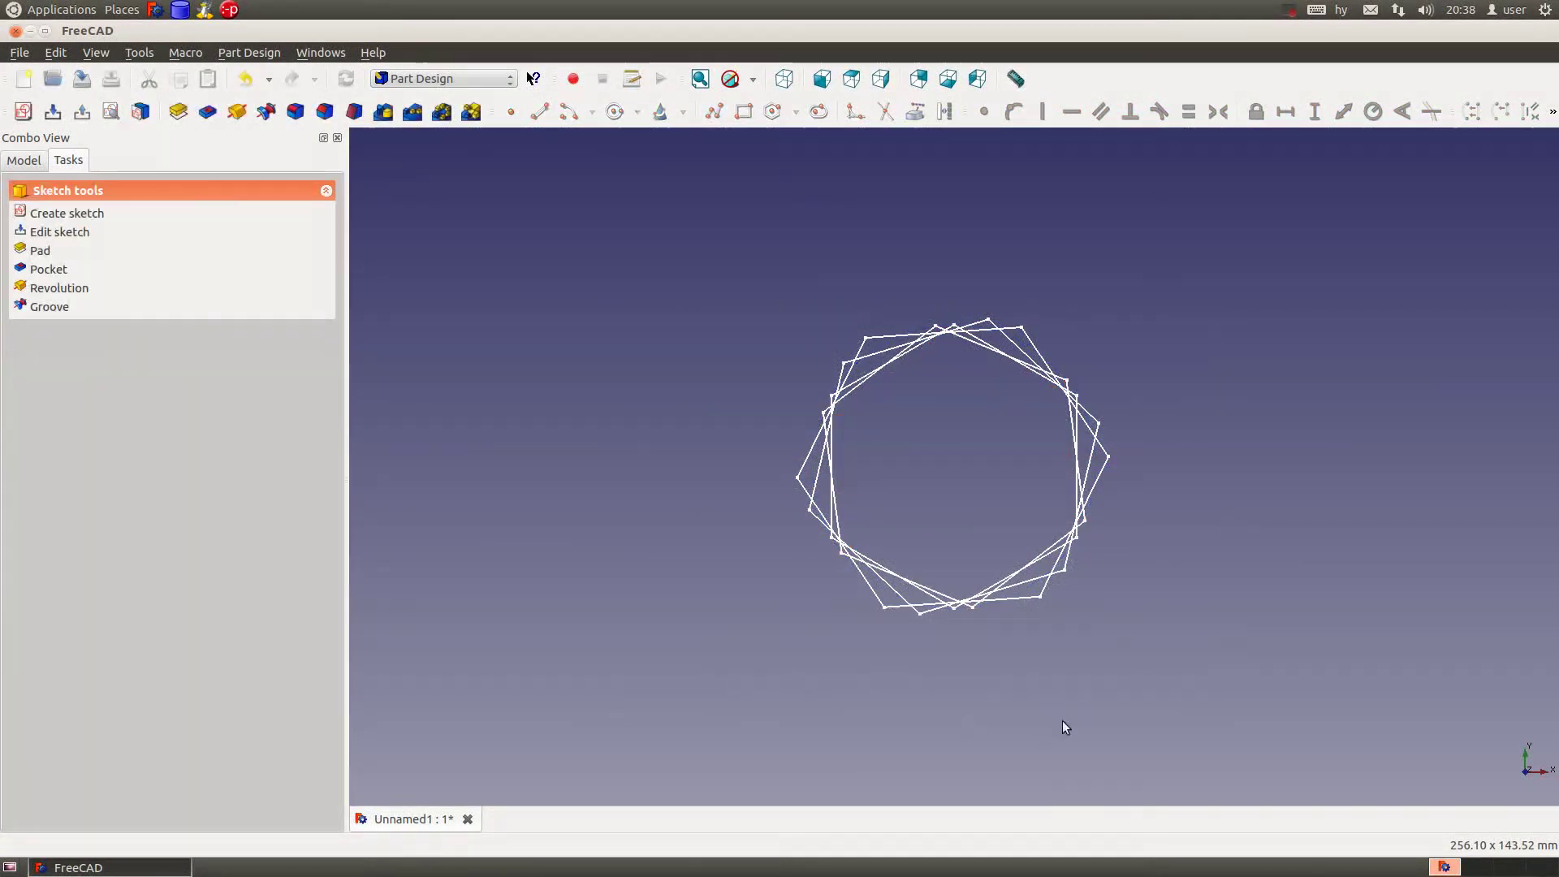
Switch to the Part workbench and start a Loft.
mouse_move(1090, 702)
middle_down()
mouse_move(981, 528)
mouse_move(1079, 523)
mouse_move(1124, 563)
mouse_move(818, 568)
mouse_move(648, 359)
mouse_move(1138, 431)
mouse_move(1007, 550)
mouse_move(839, 536)
mouse_move(625, 458)
middle_up()
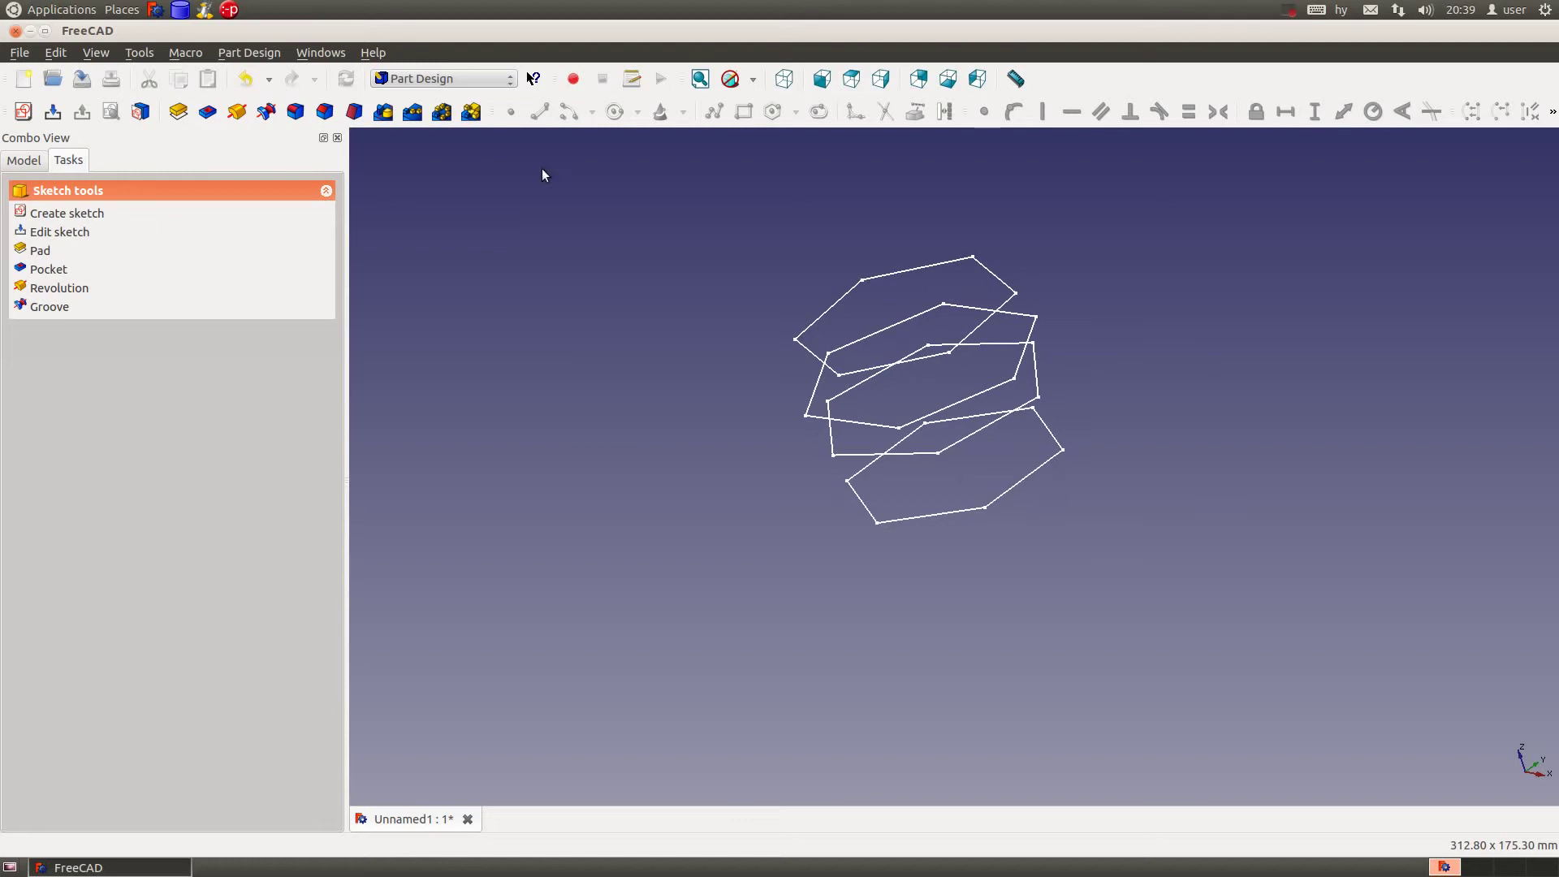
click(509, 78)
click(431, 218)
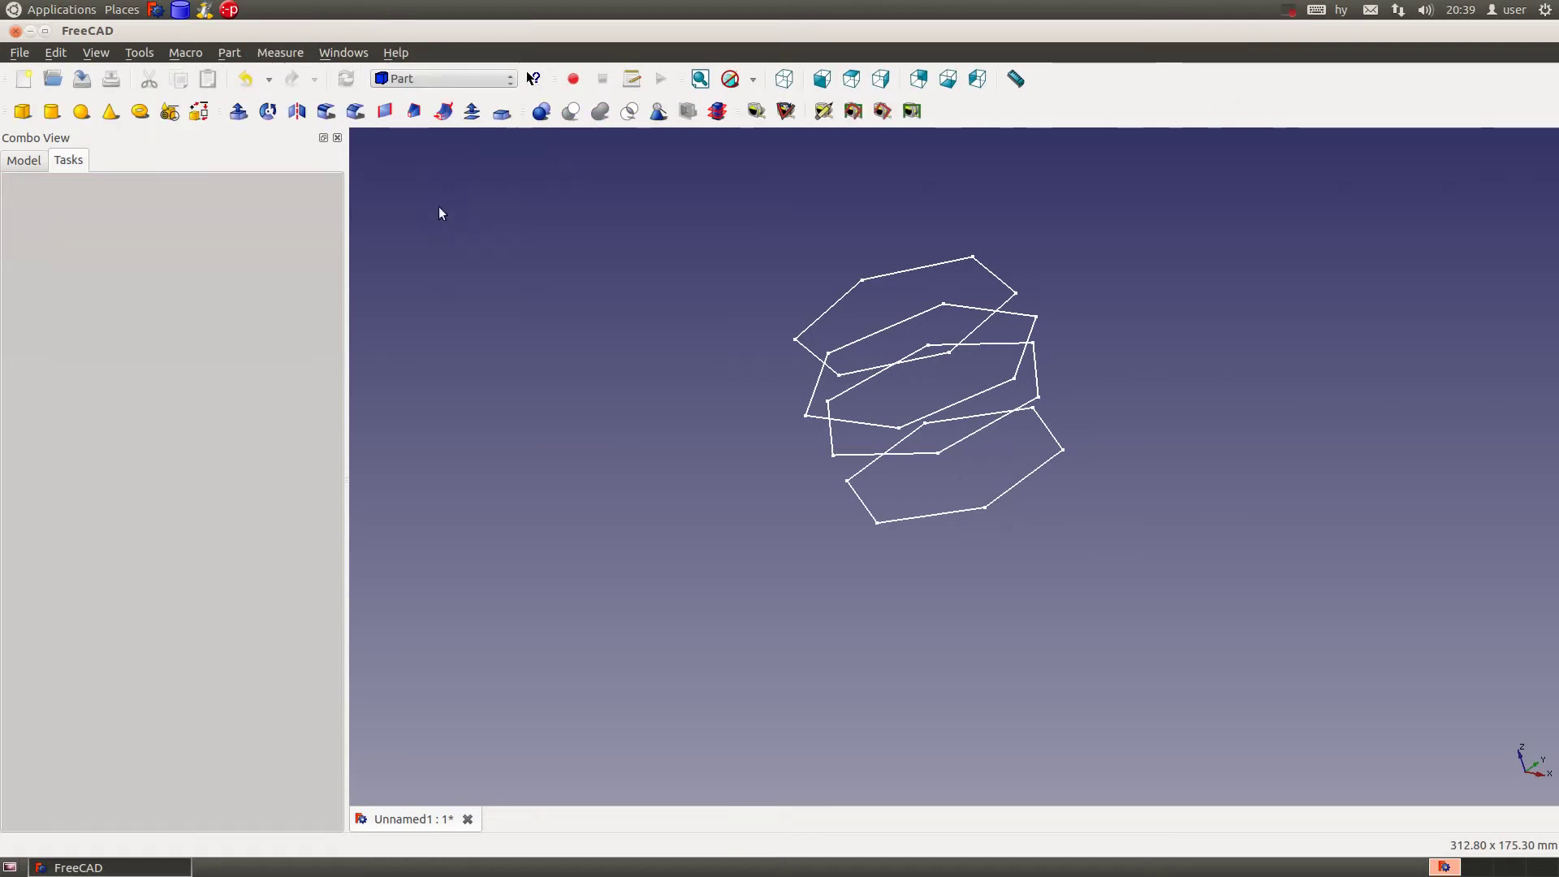
click(416, 112)
Loft Sketch through Sketch003 as a ruled solid.
click(61, 289)
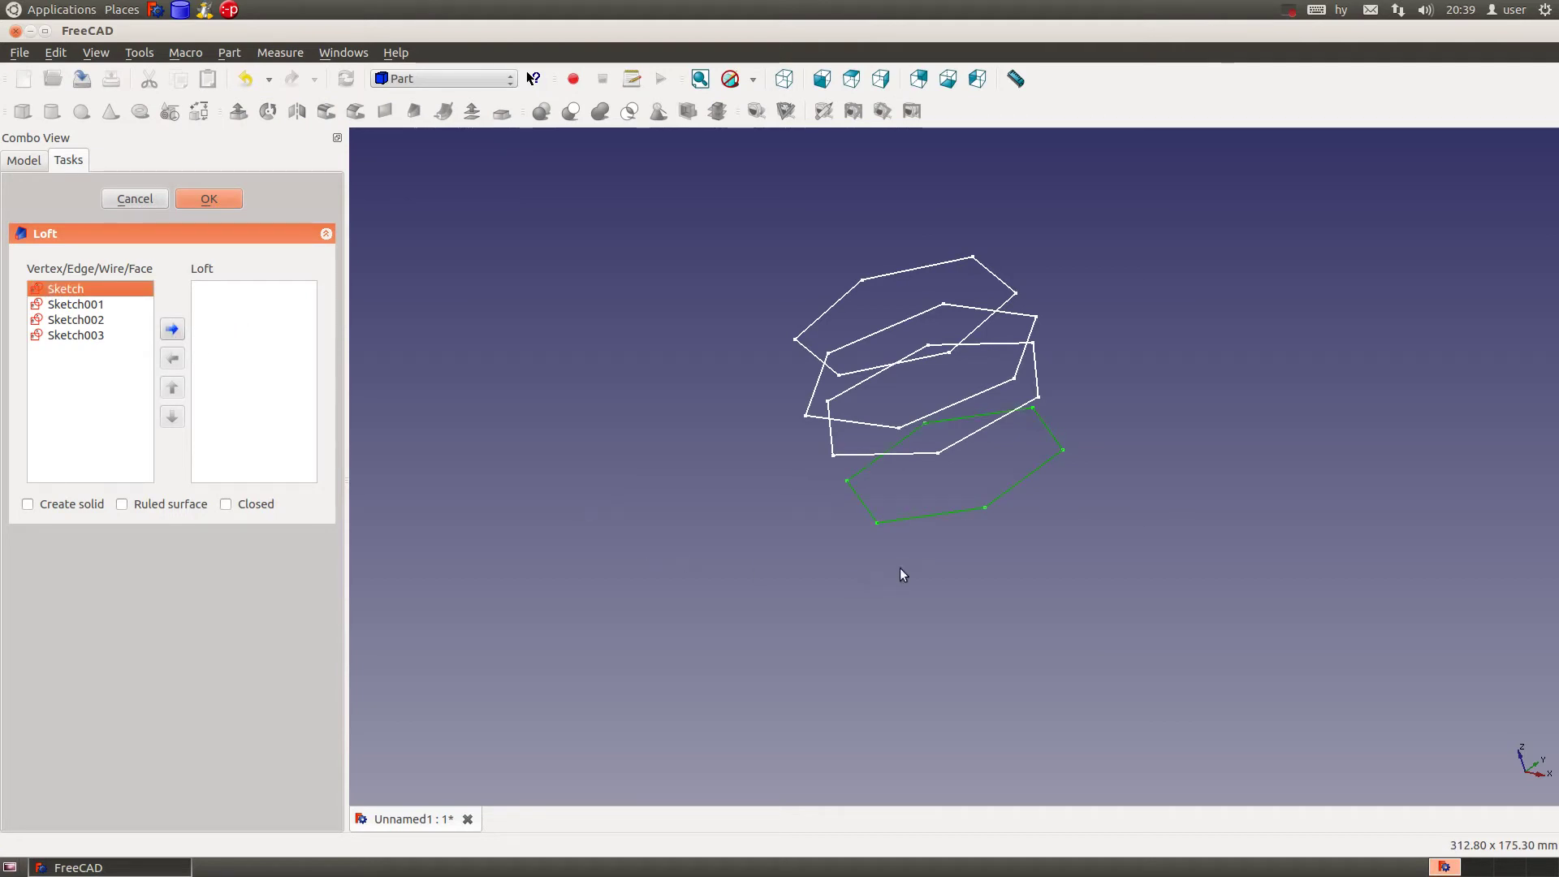
middle_drag(903, 562, 898, 530)
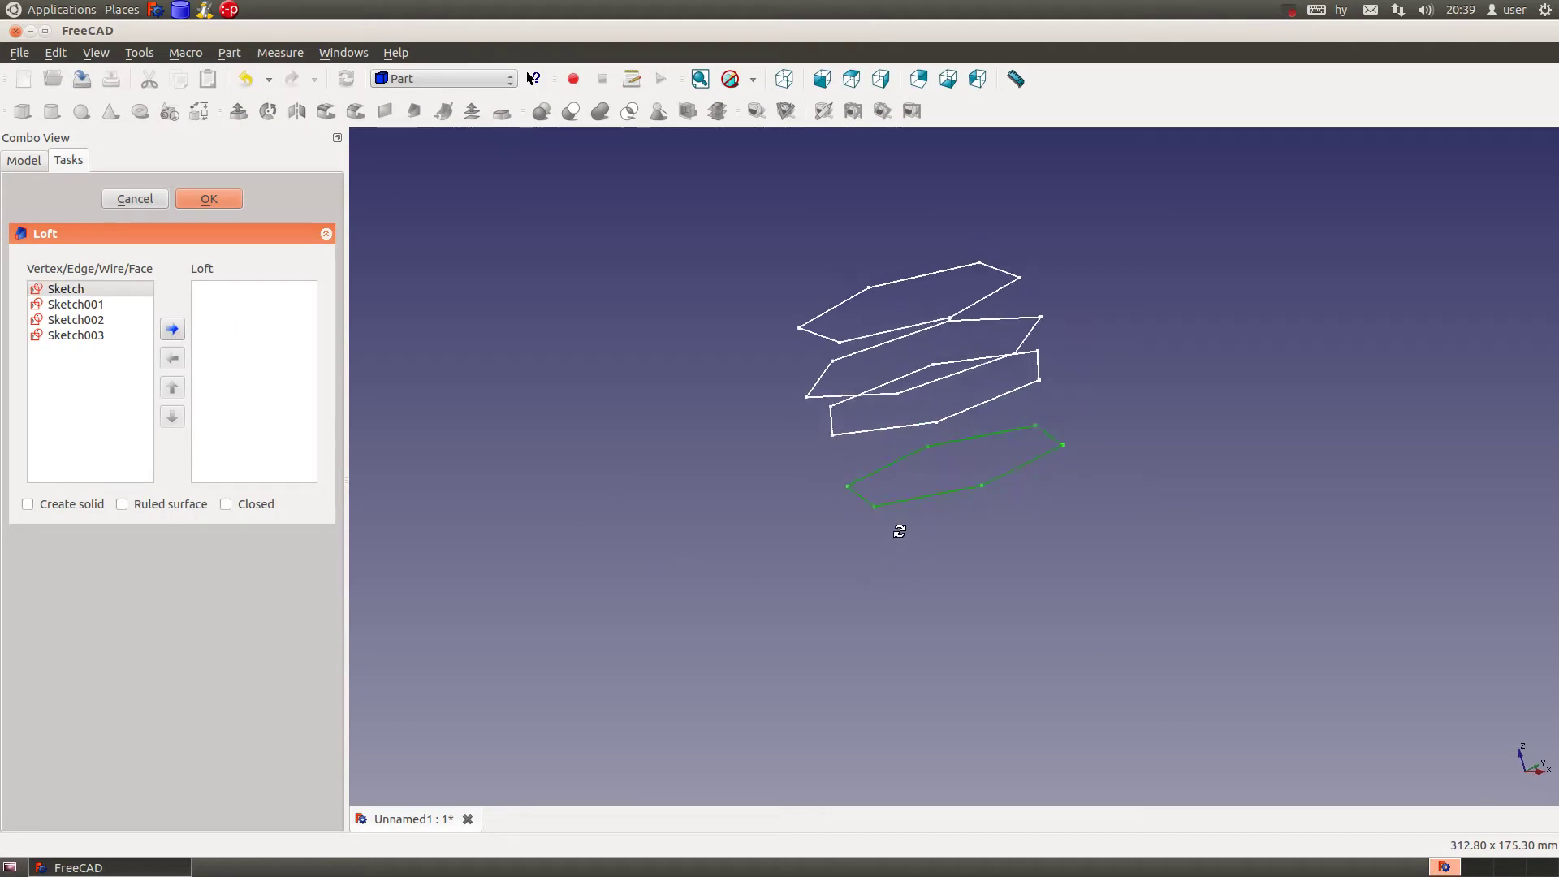
click(72, 292)
click(171, 329)
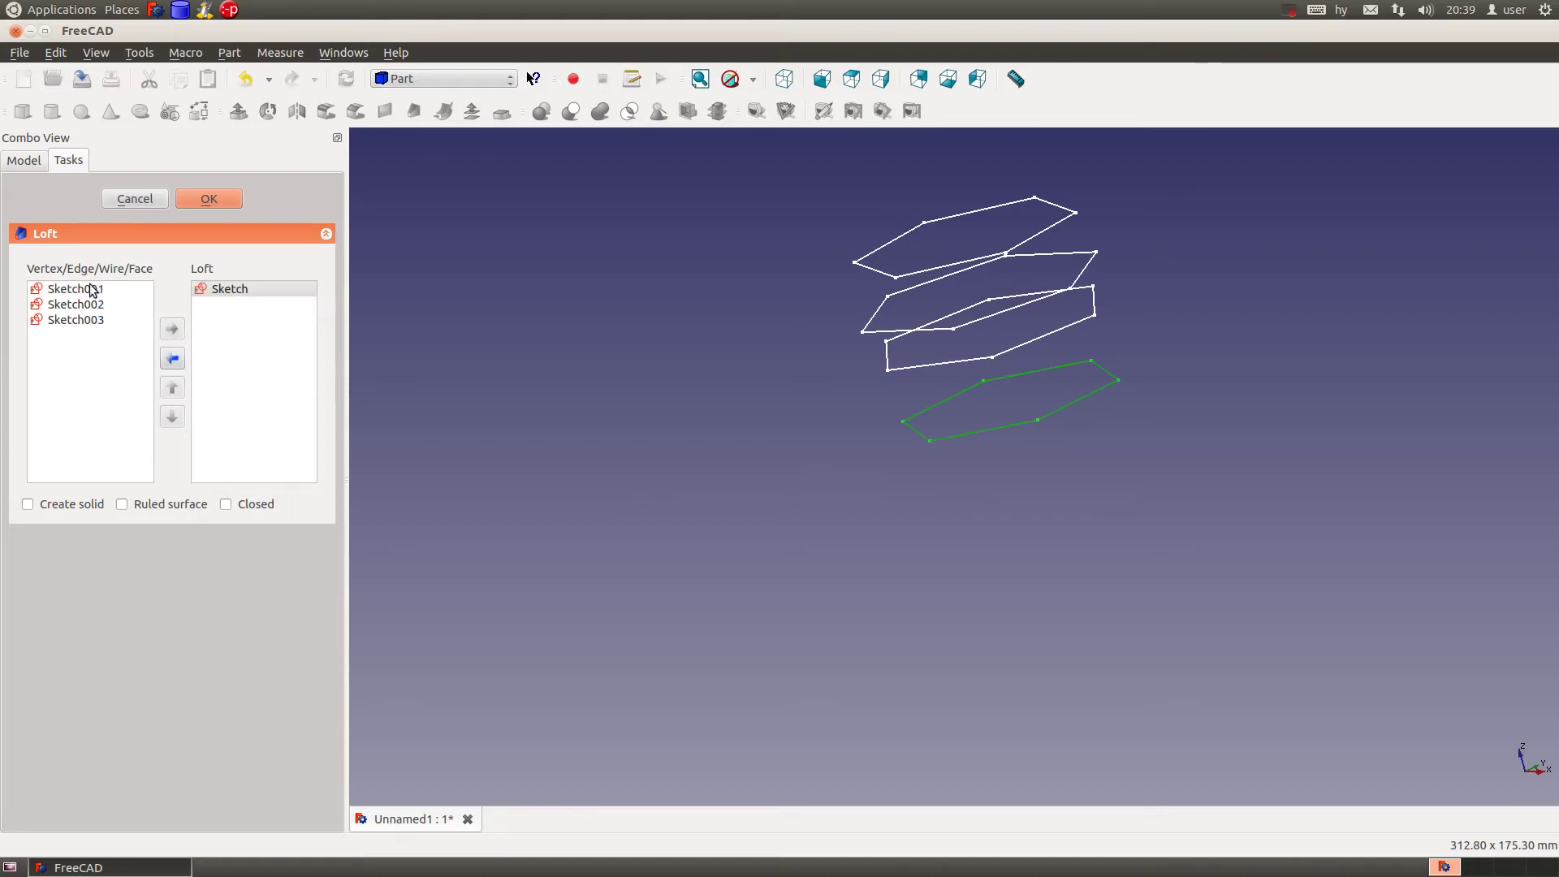
click(77, 289)
click(172, 329)
click(77, 289)
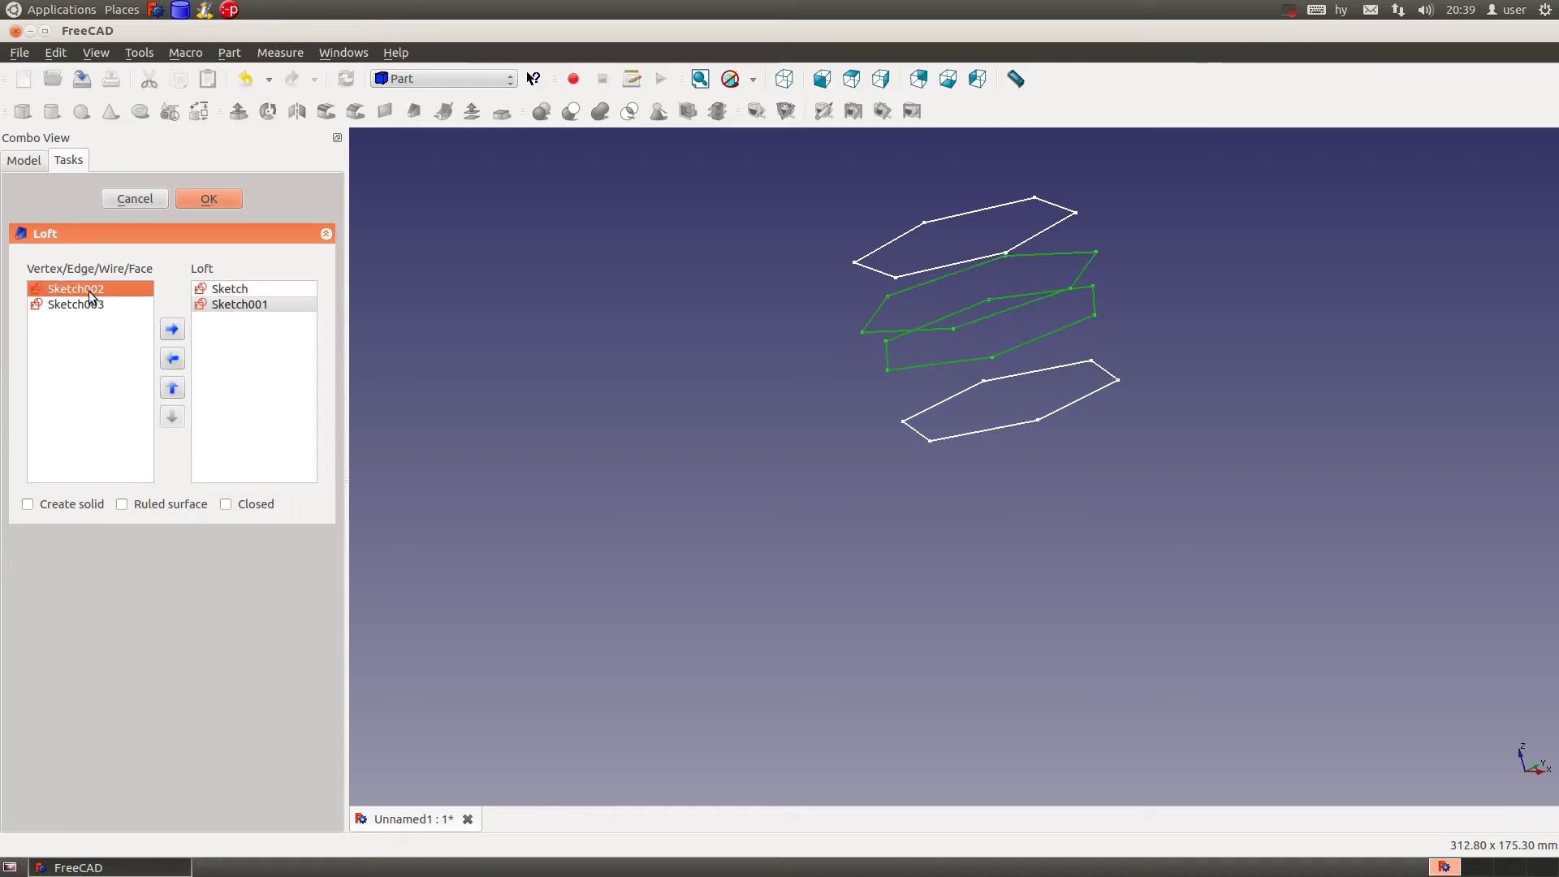
click(171, 329)
click(111, 291)
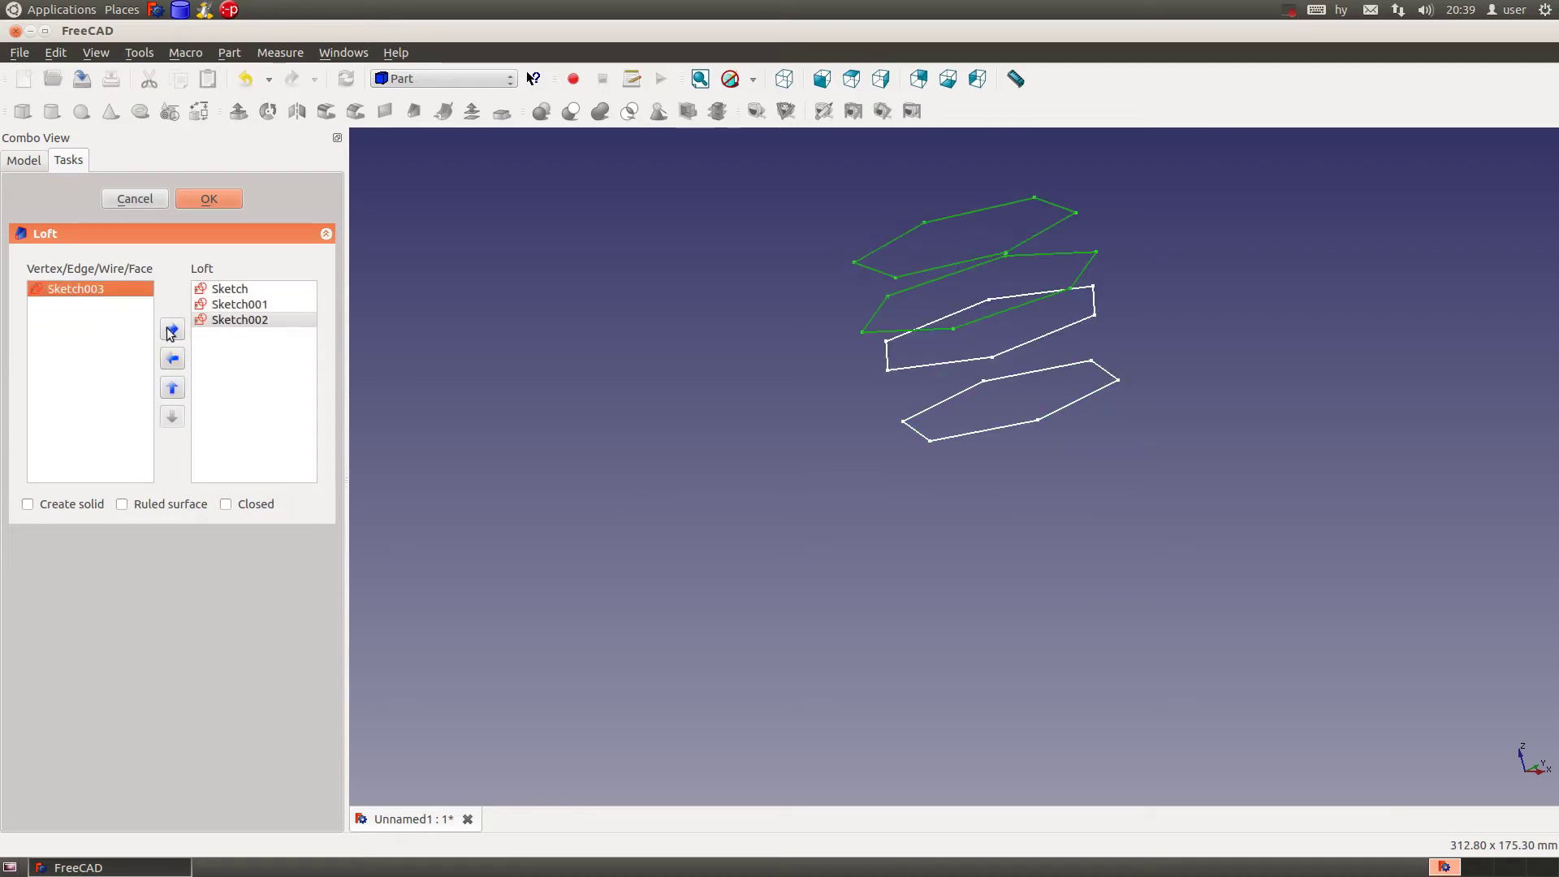
click(169, 331)
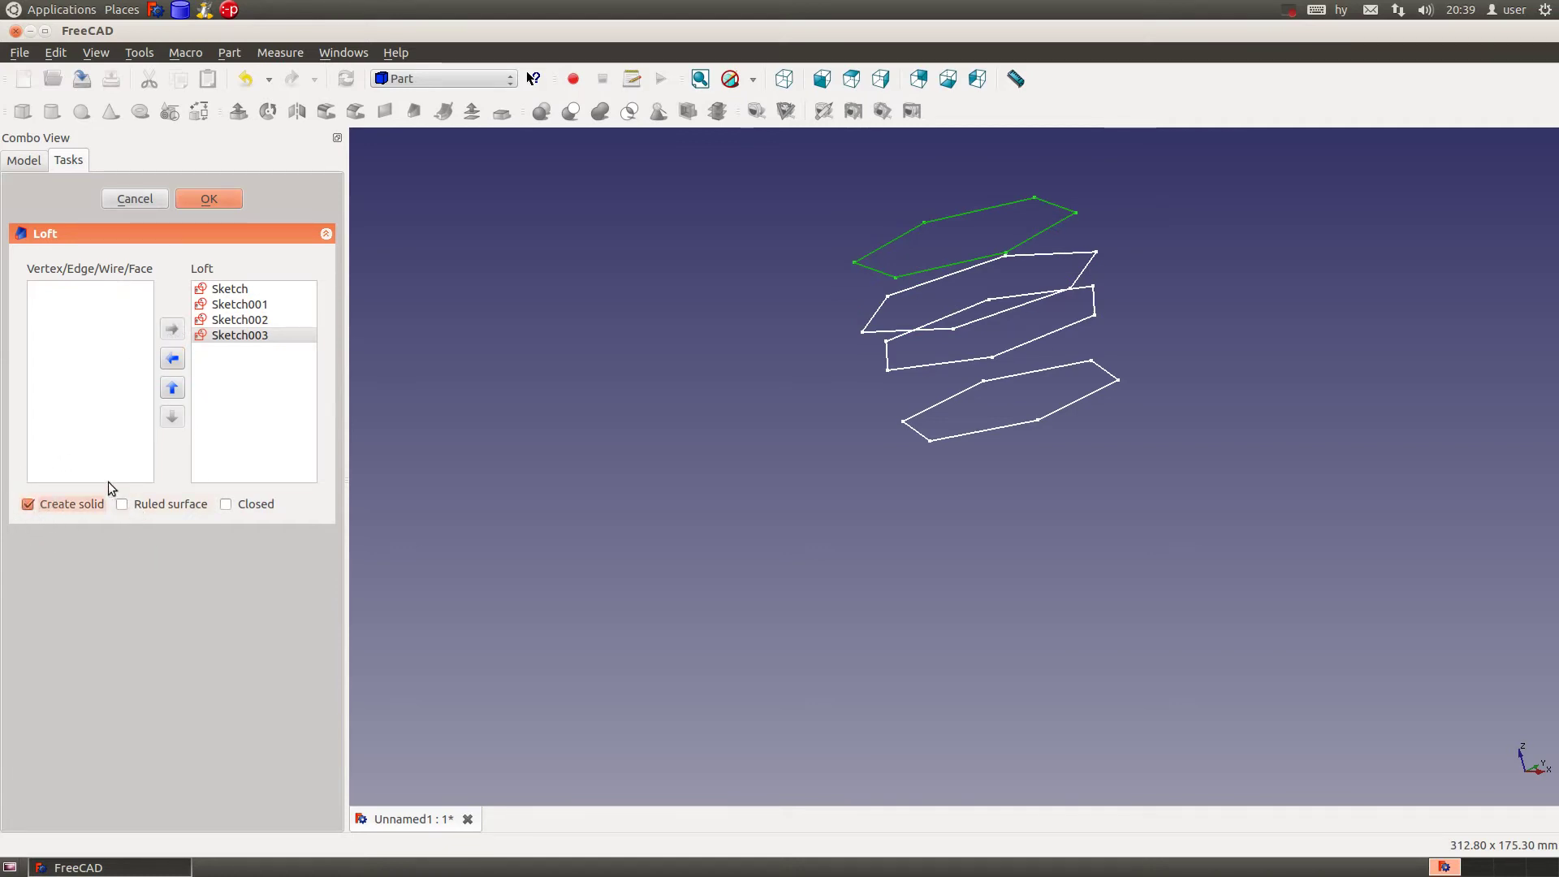
click(122, 504)
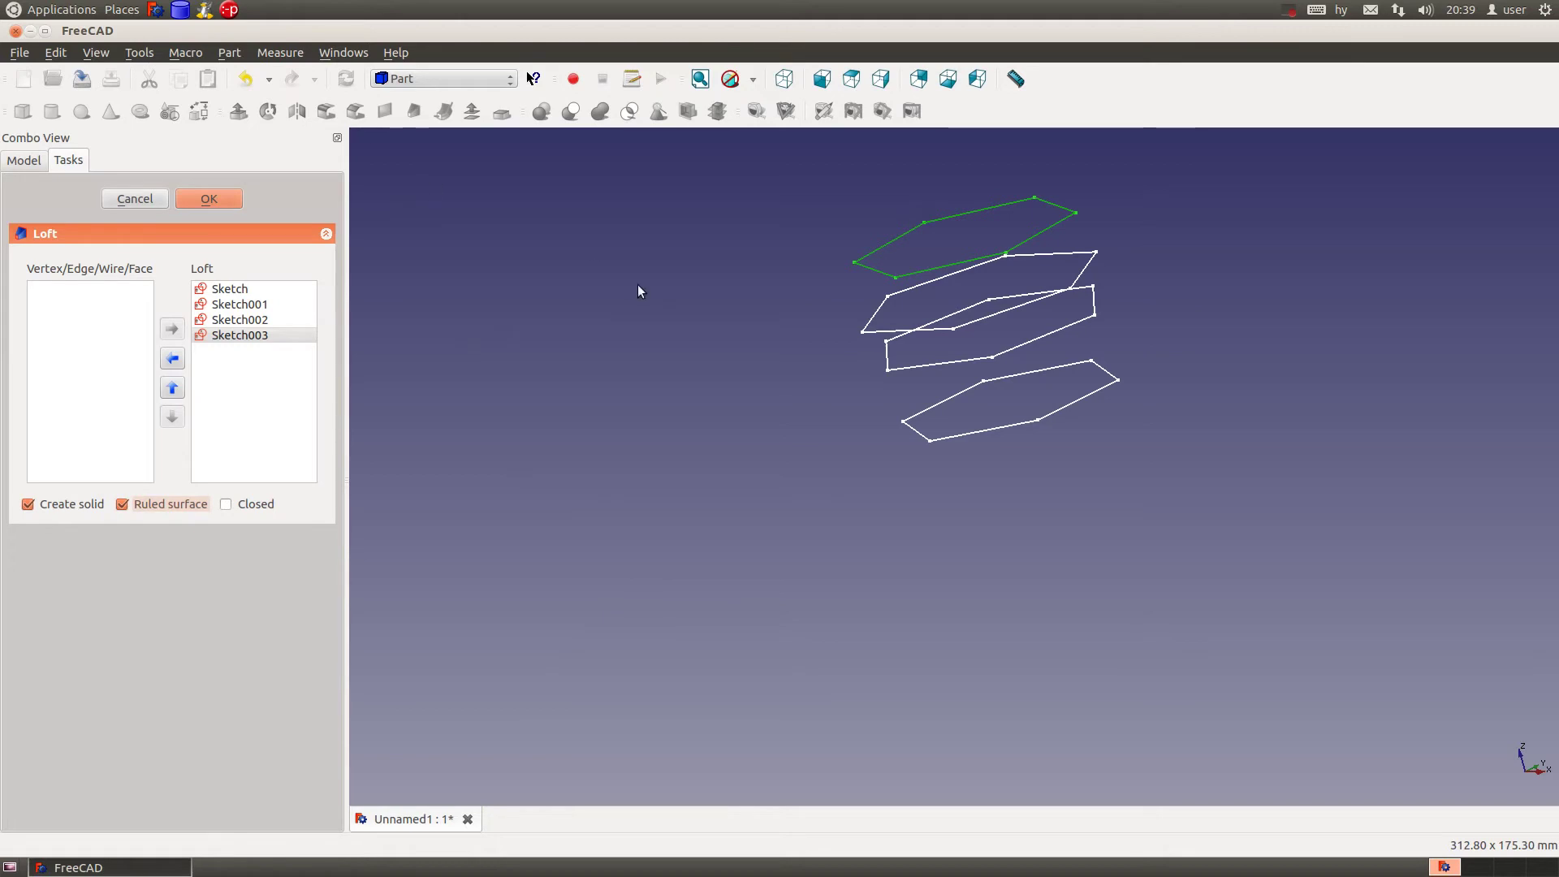
click(209, 199)
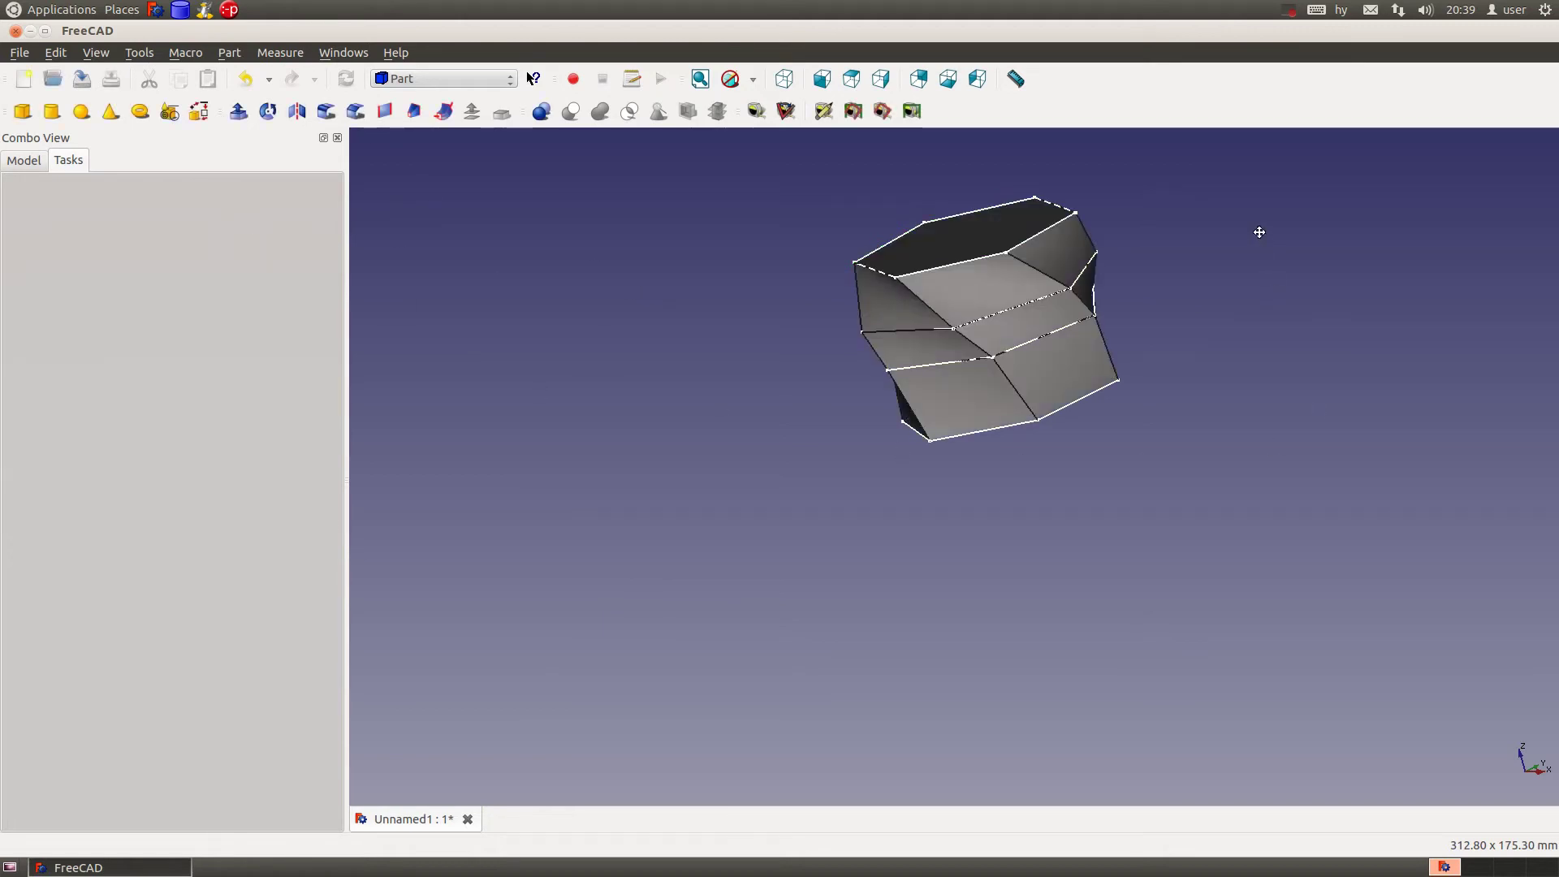
Inspect Sketch001's placement position in the Loft's model tree data properties.
middle_drag(1259, 232, 1392, 224)
mouse_move(1114, 452)
middle_down()
mouse_move(1142, 365)
mouse_move(1327, 261)
mouse_move(1376, 189)
mouse_move(1246, 334)
mouse_move(1263, 279)
middle_up()
click(22, 160)
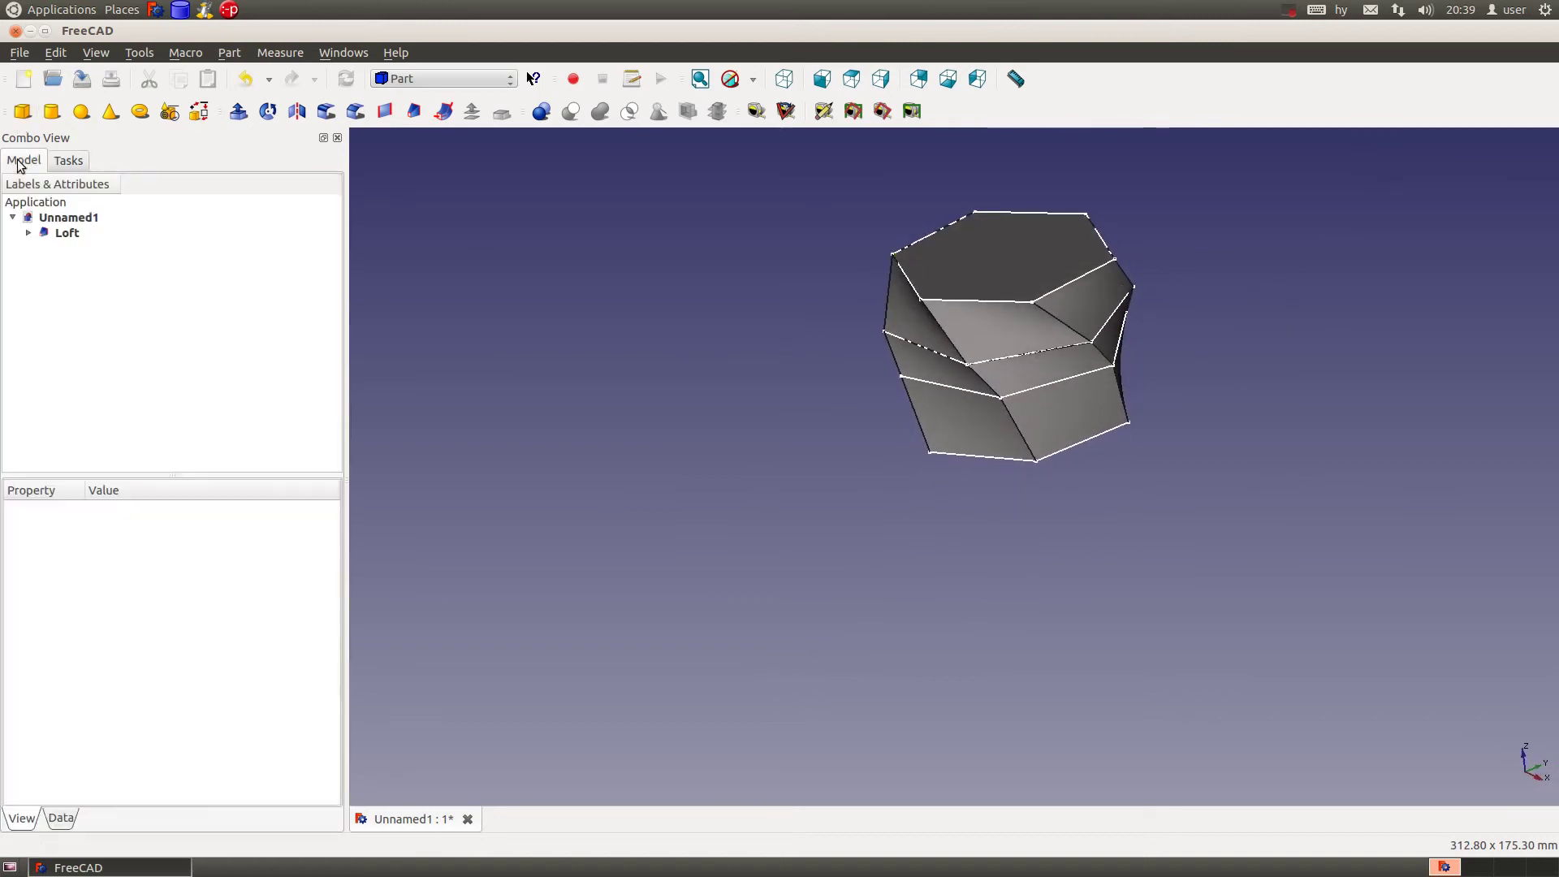
click(29, 233)
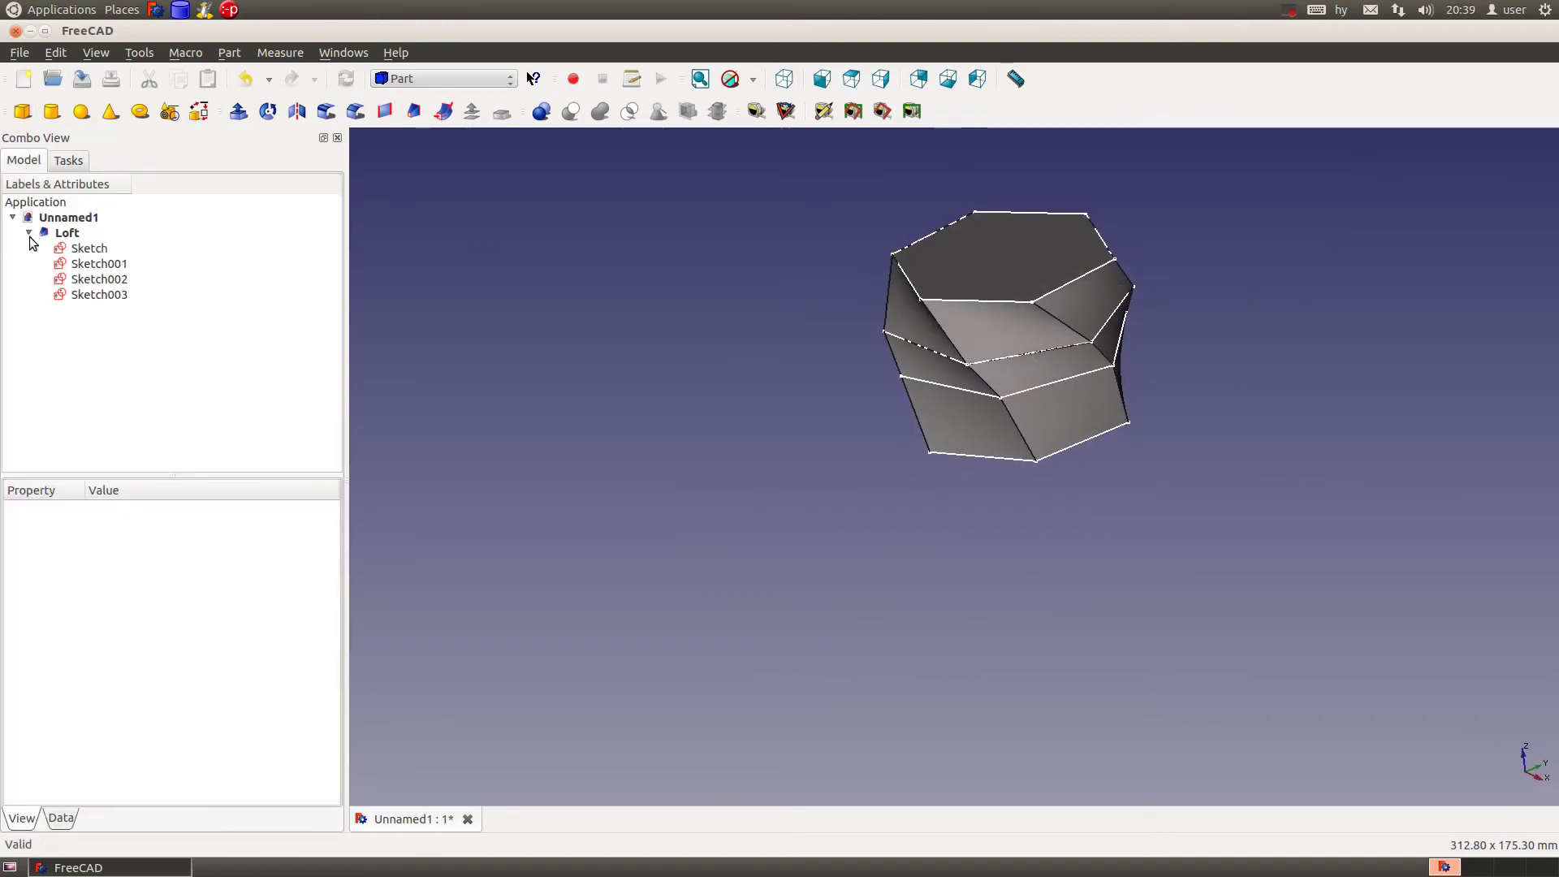
click(118, 268)
click(98, 268)
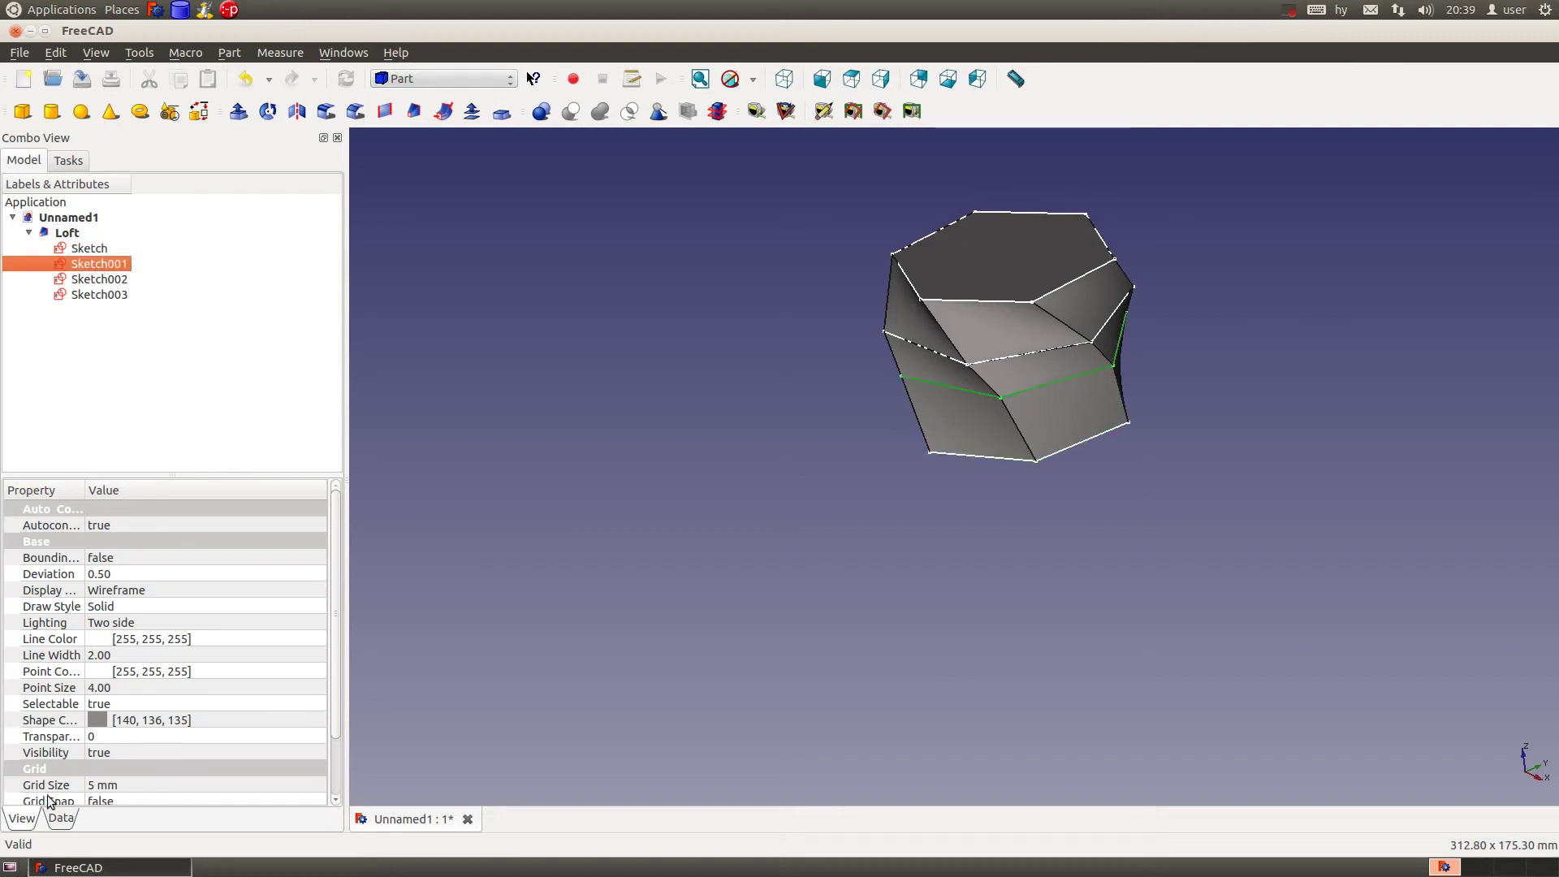
click(57, 817)
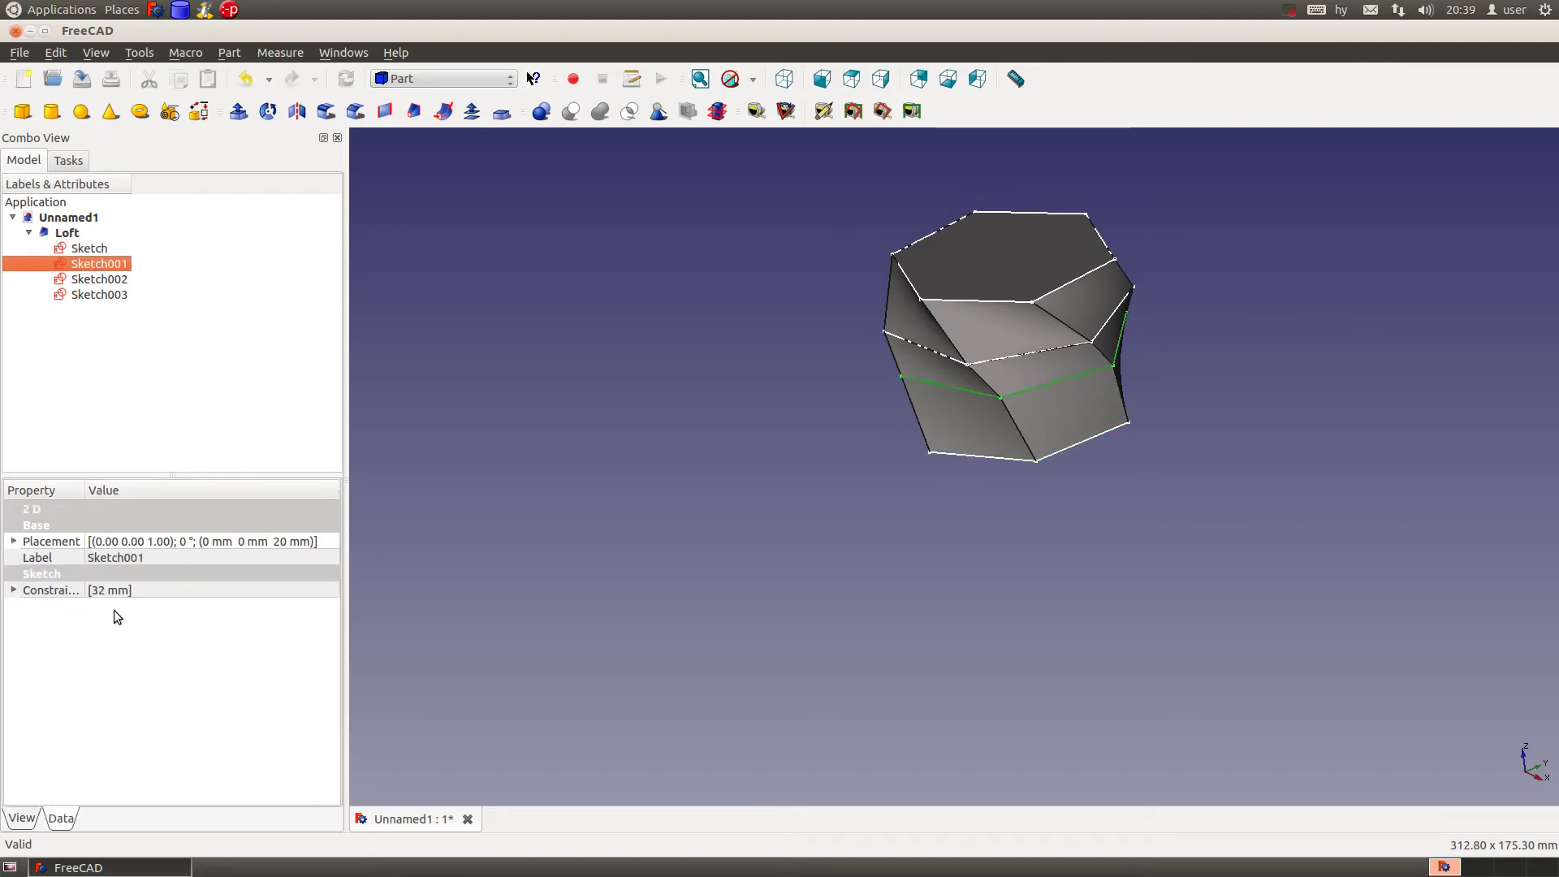
click(14, 542)
click(31, 591)
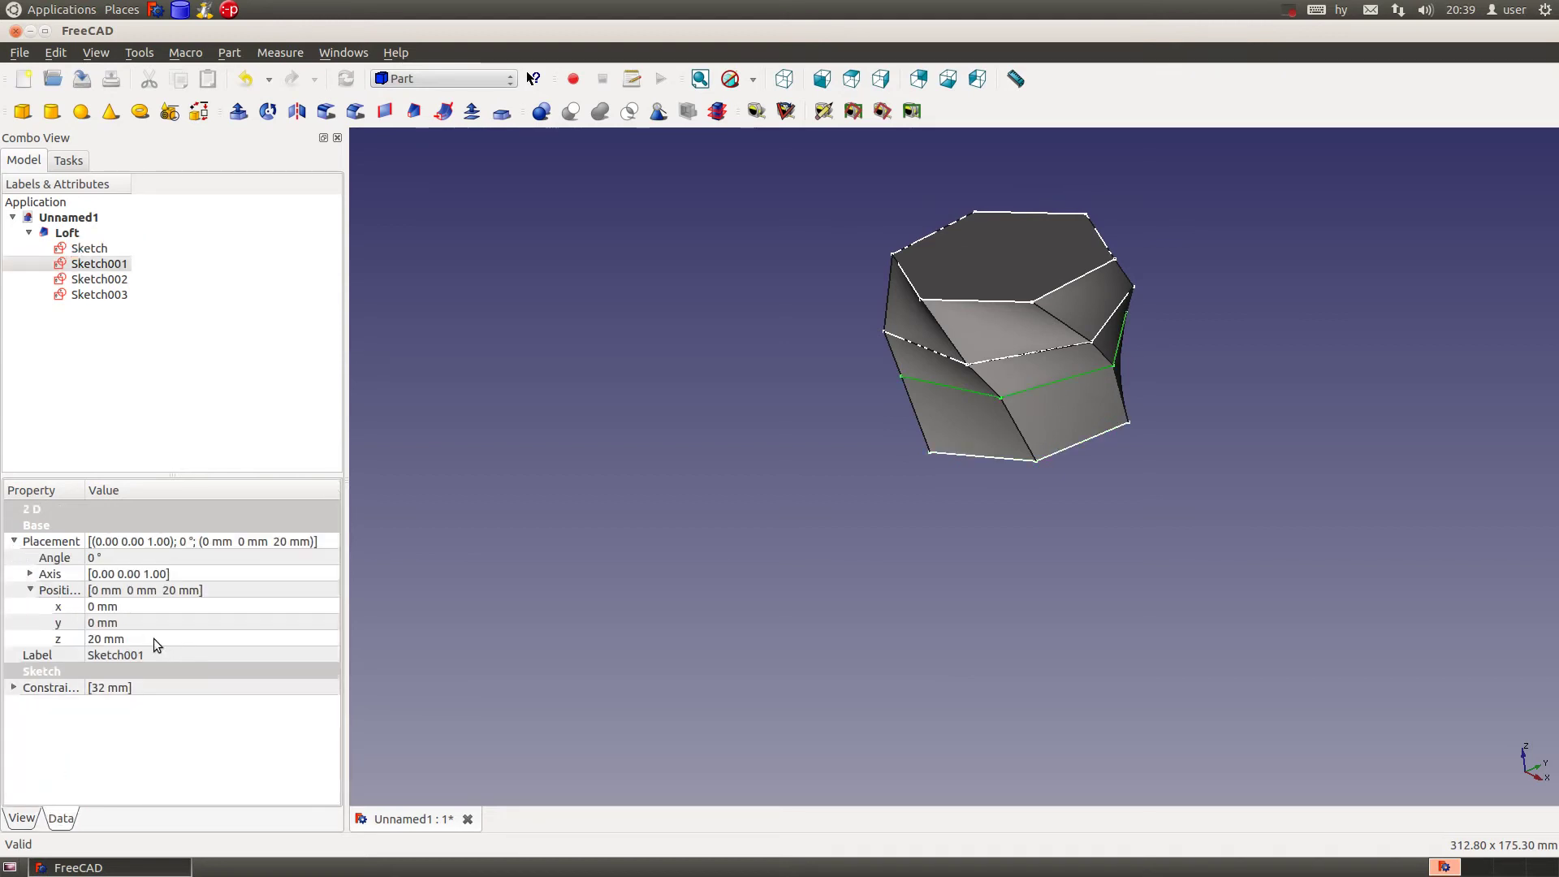
Set Sketch002's z position to 40 mm and Sketch003's to 60 mm.
click(91, 280)
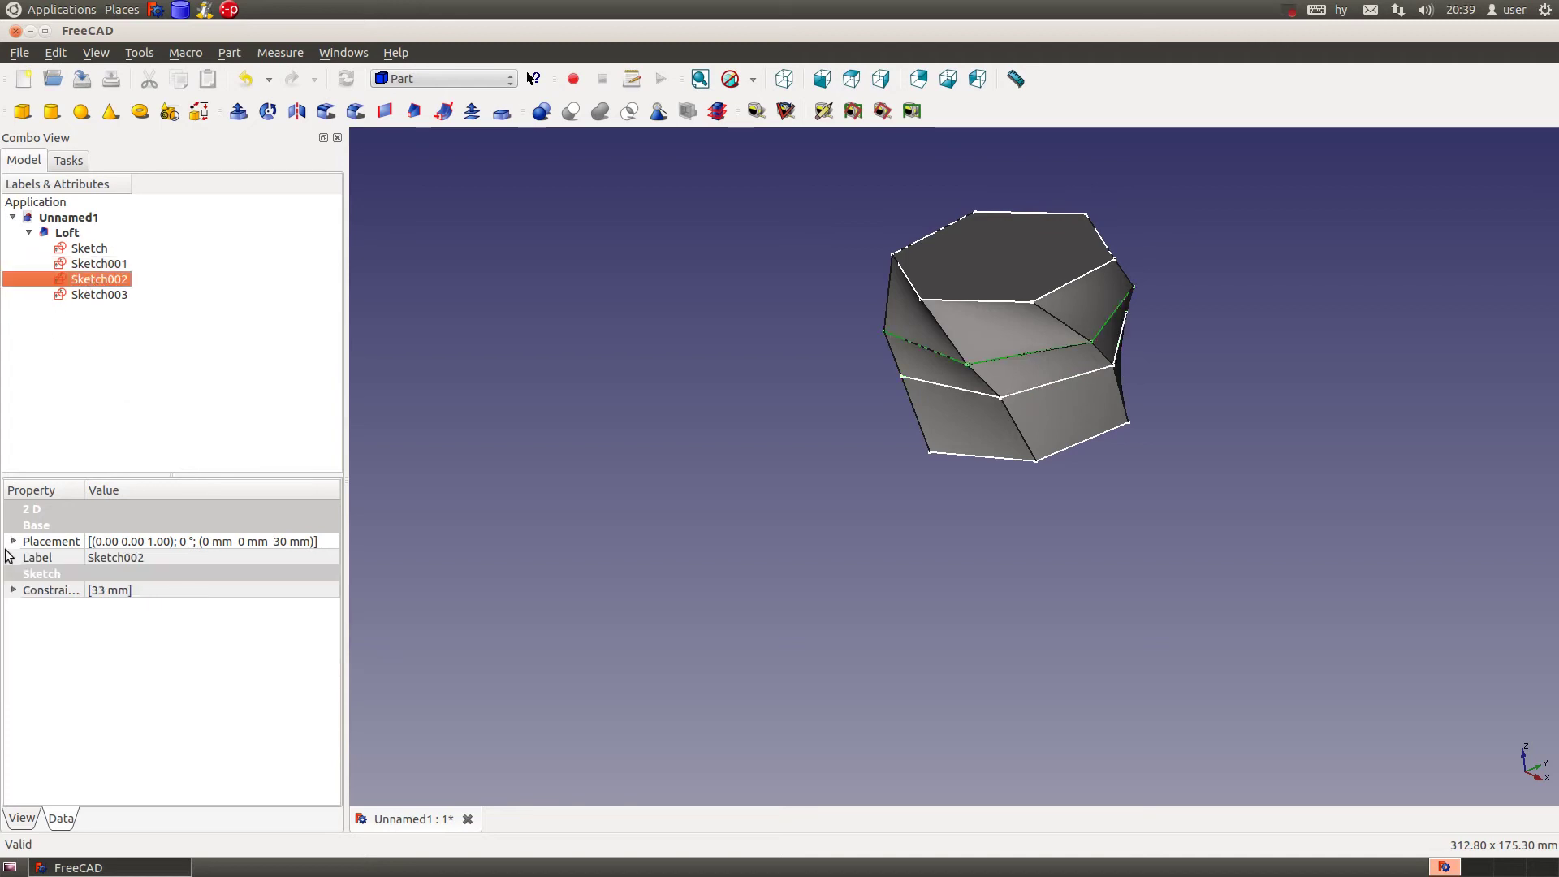
click(15, 542)
click(30, 590)
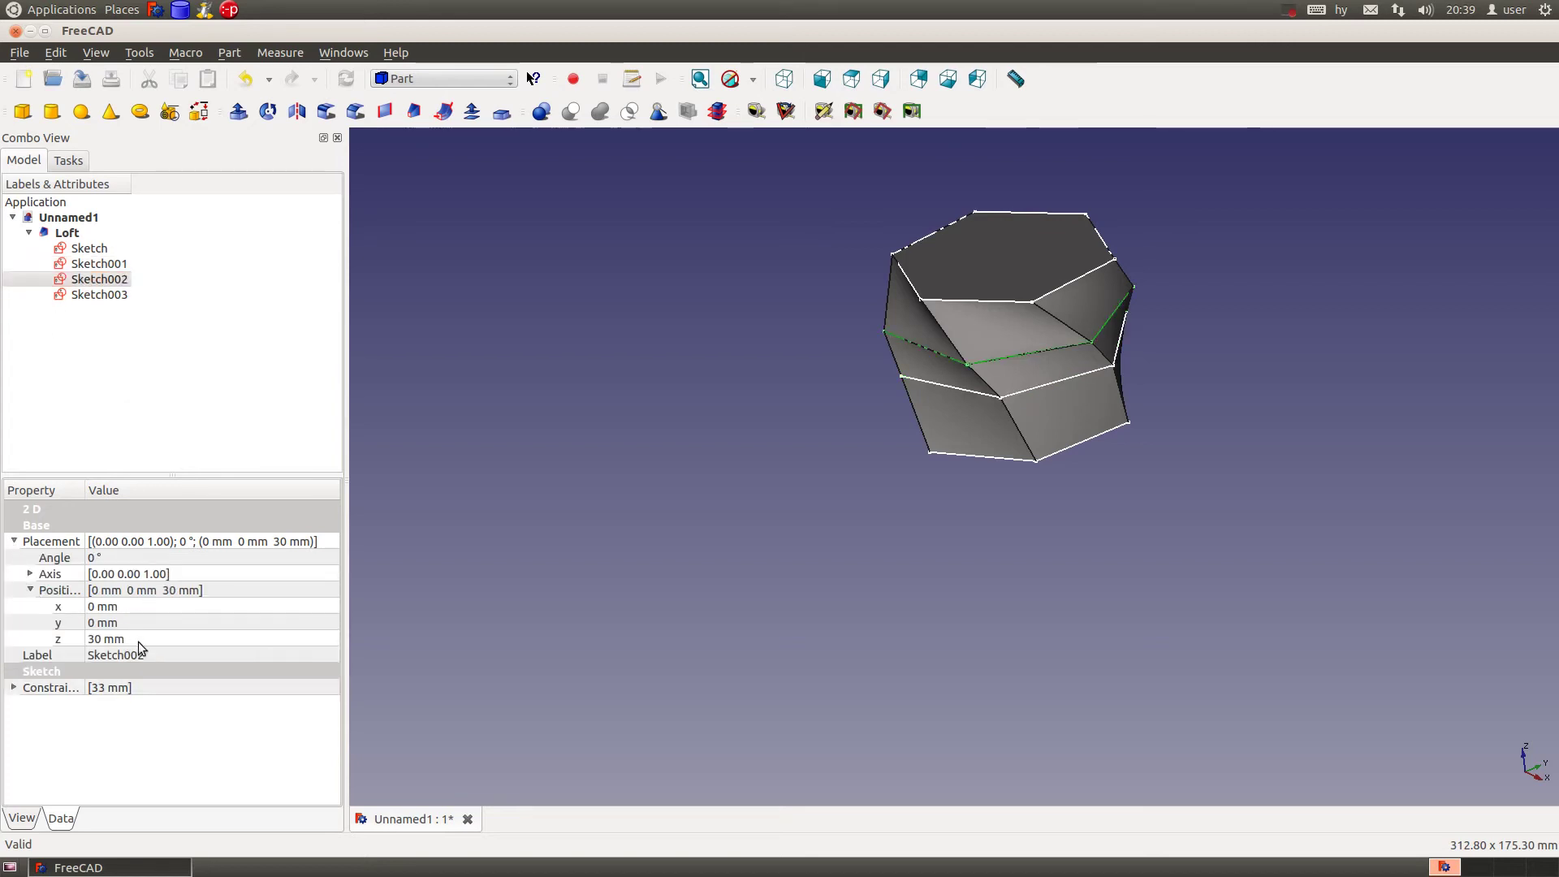
click(139, 640)
text(40)
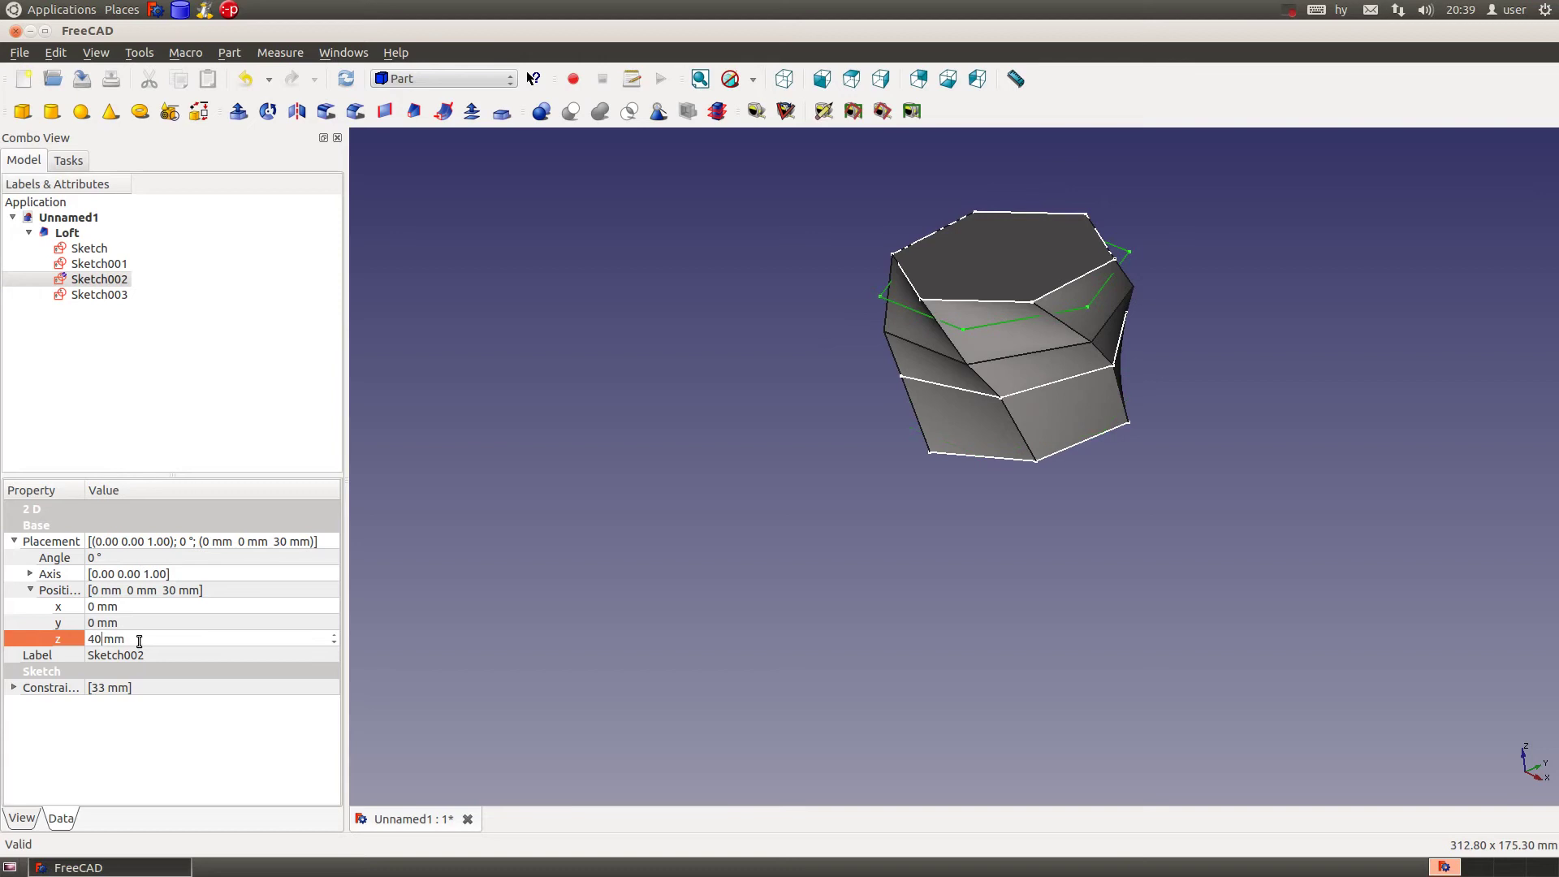
click(99, 297)
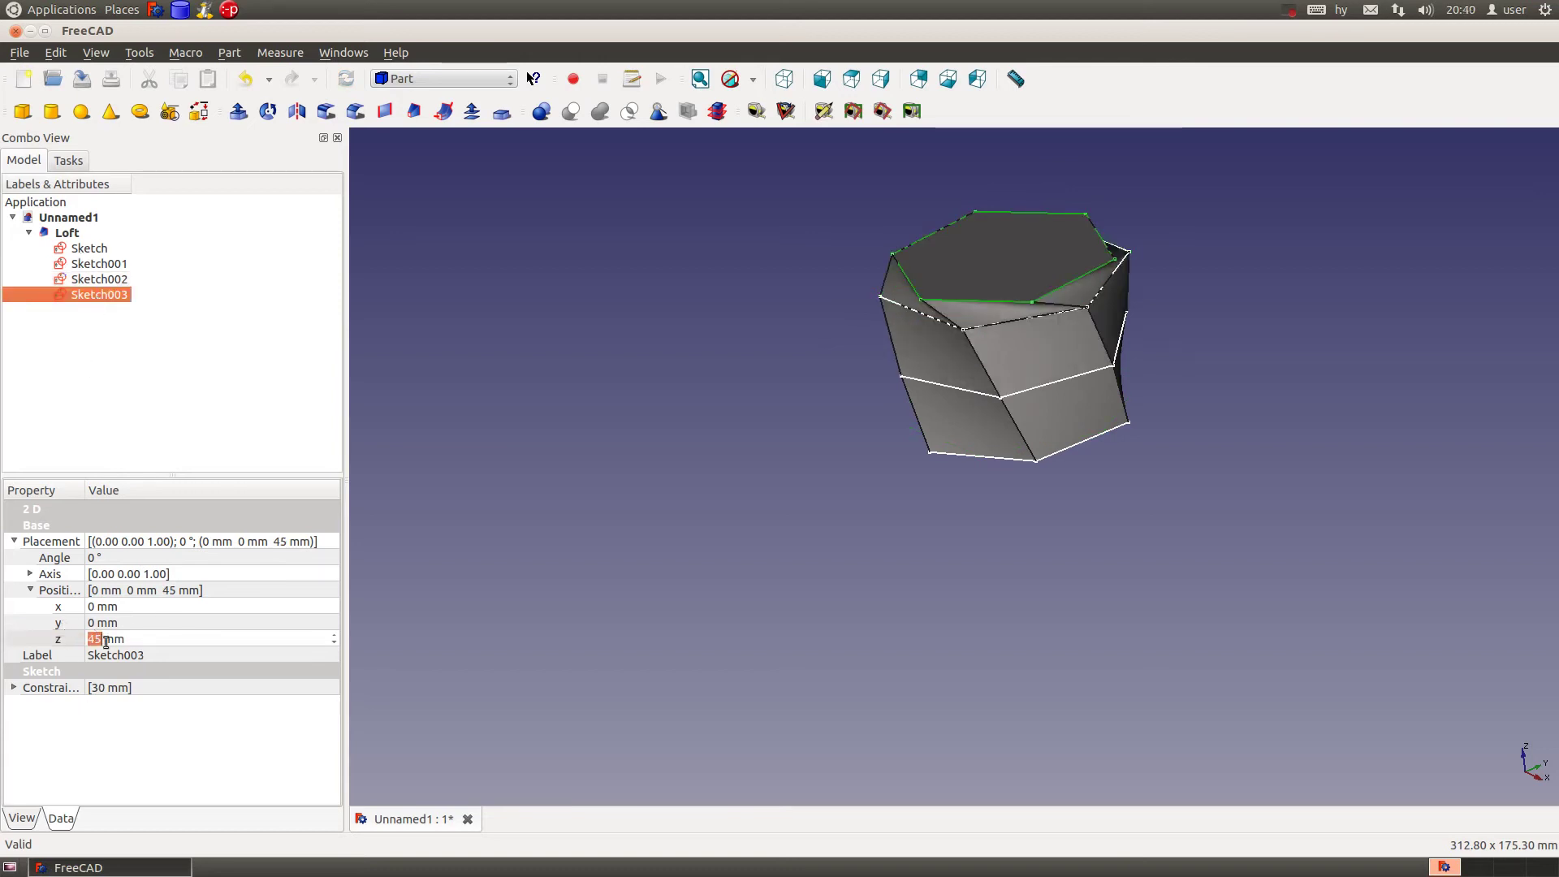
click(131, 640)
text(60)
key(Return)
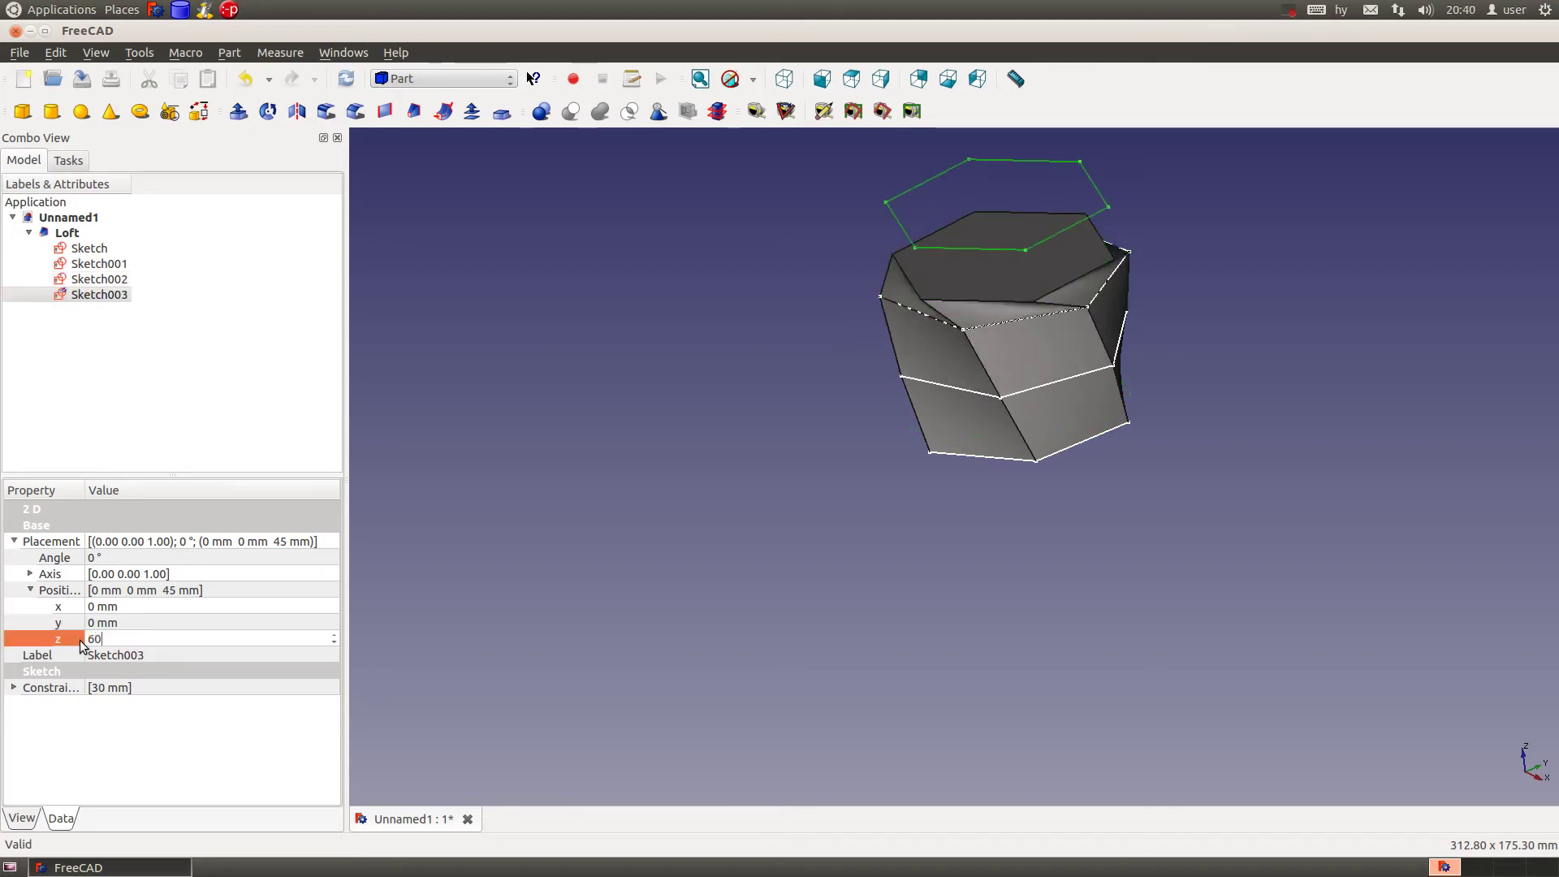
click(1048, 646)
Select the loft's top hexagonal face from top view and apply Part Thickness to it.
middle_drag(1157, 587, 1116, 504)
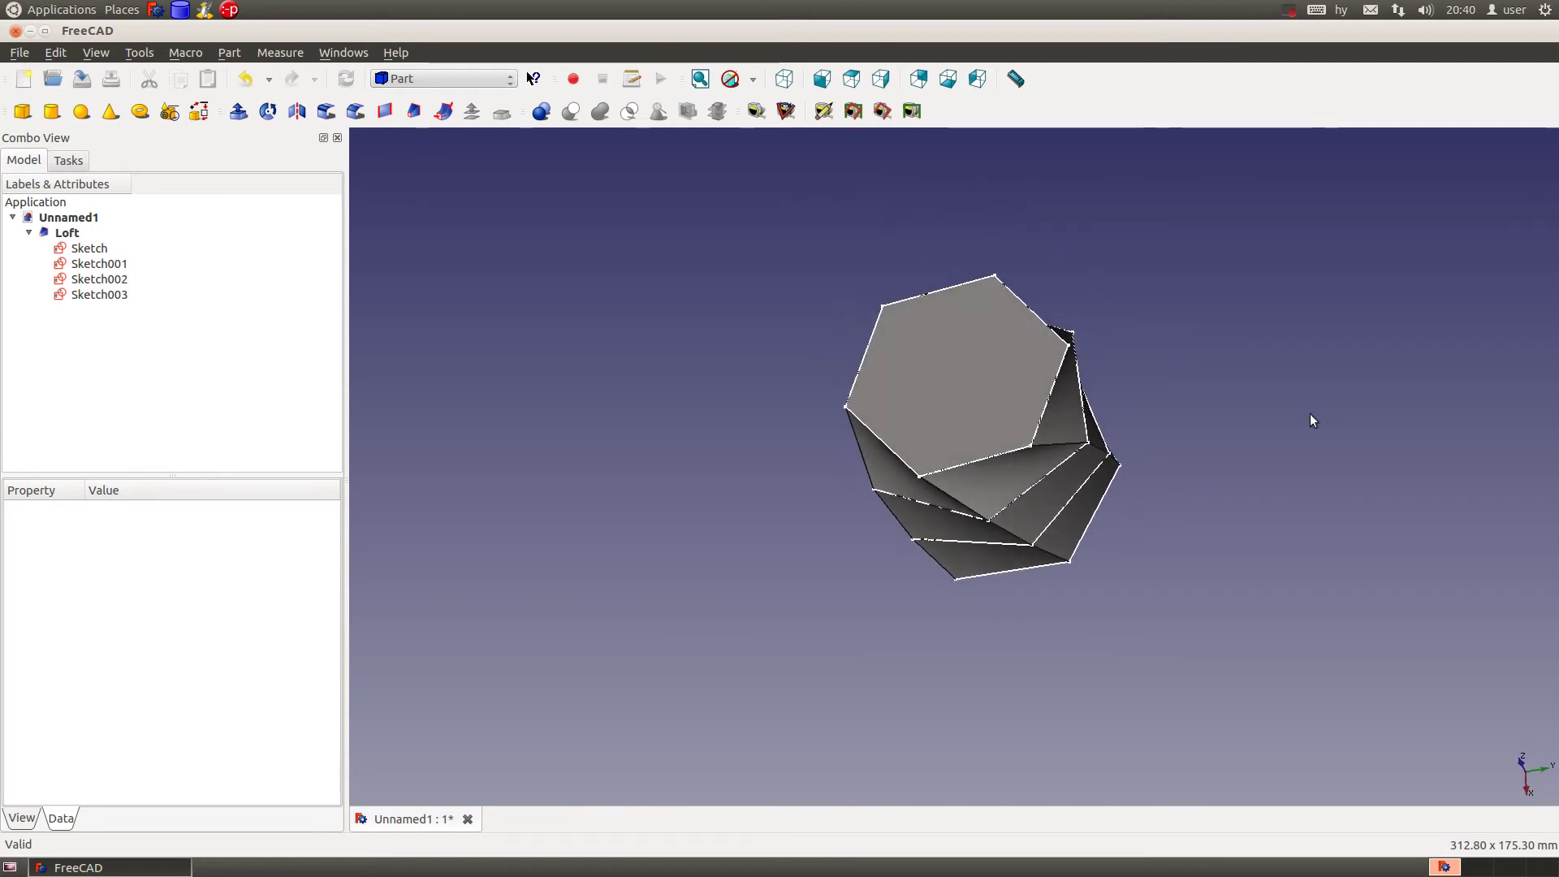
scroll(665, 328, down, 1)
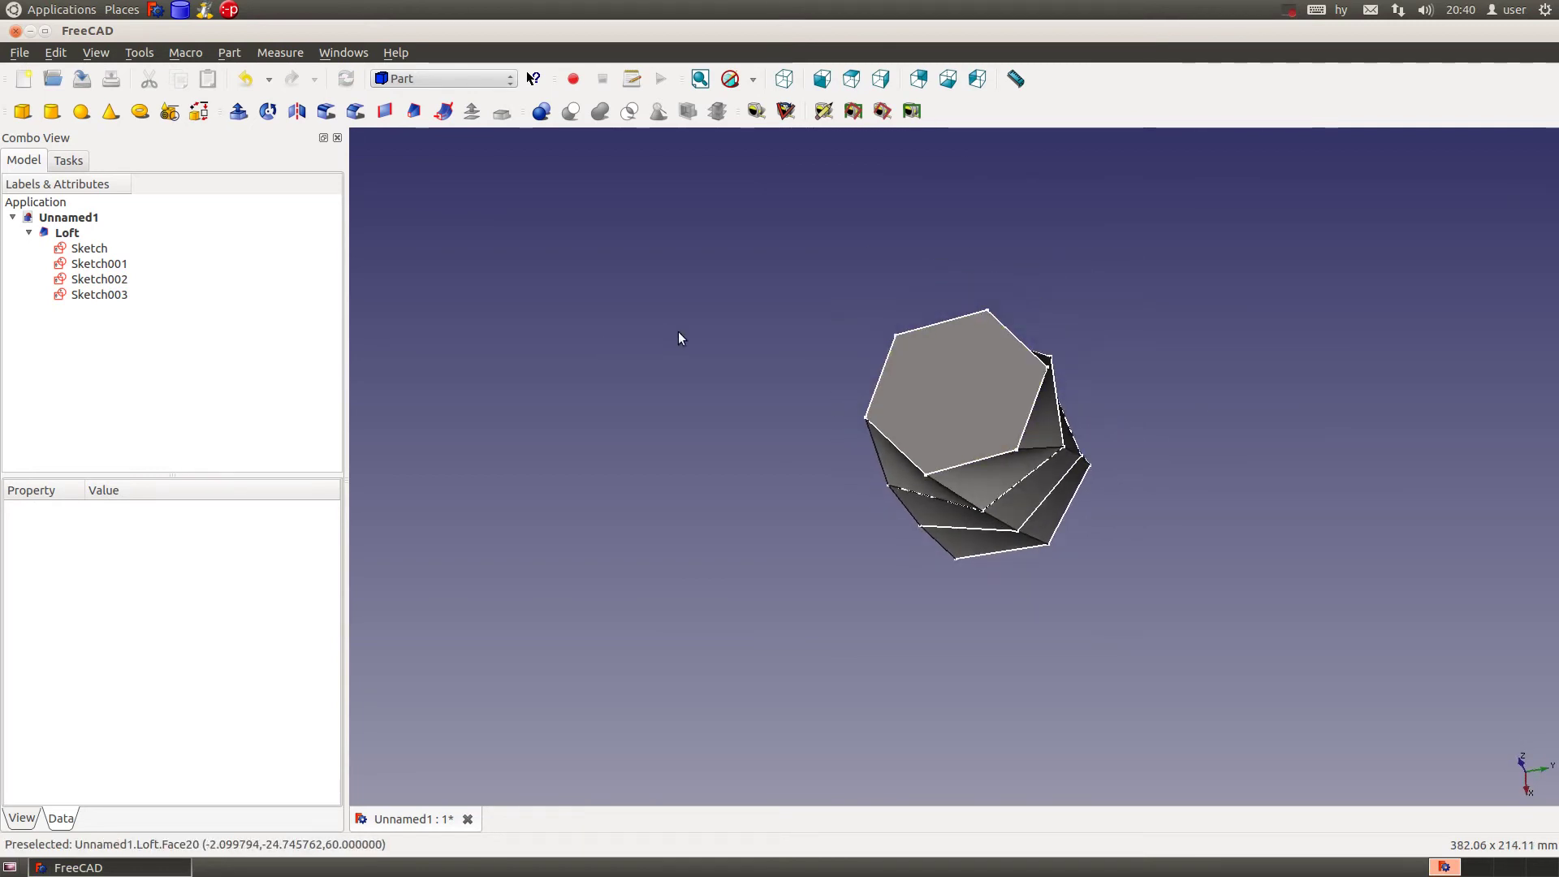
key(2)
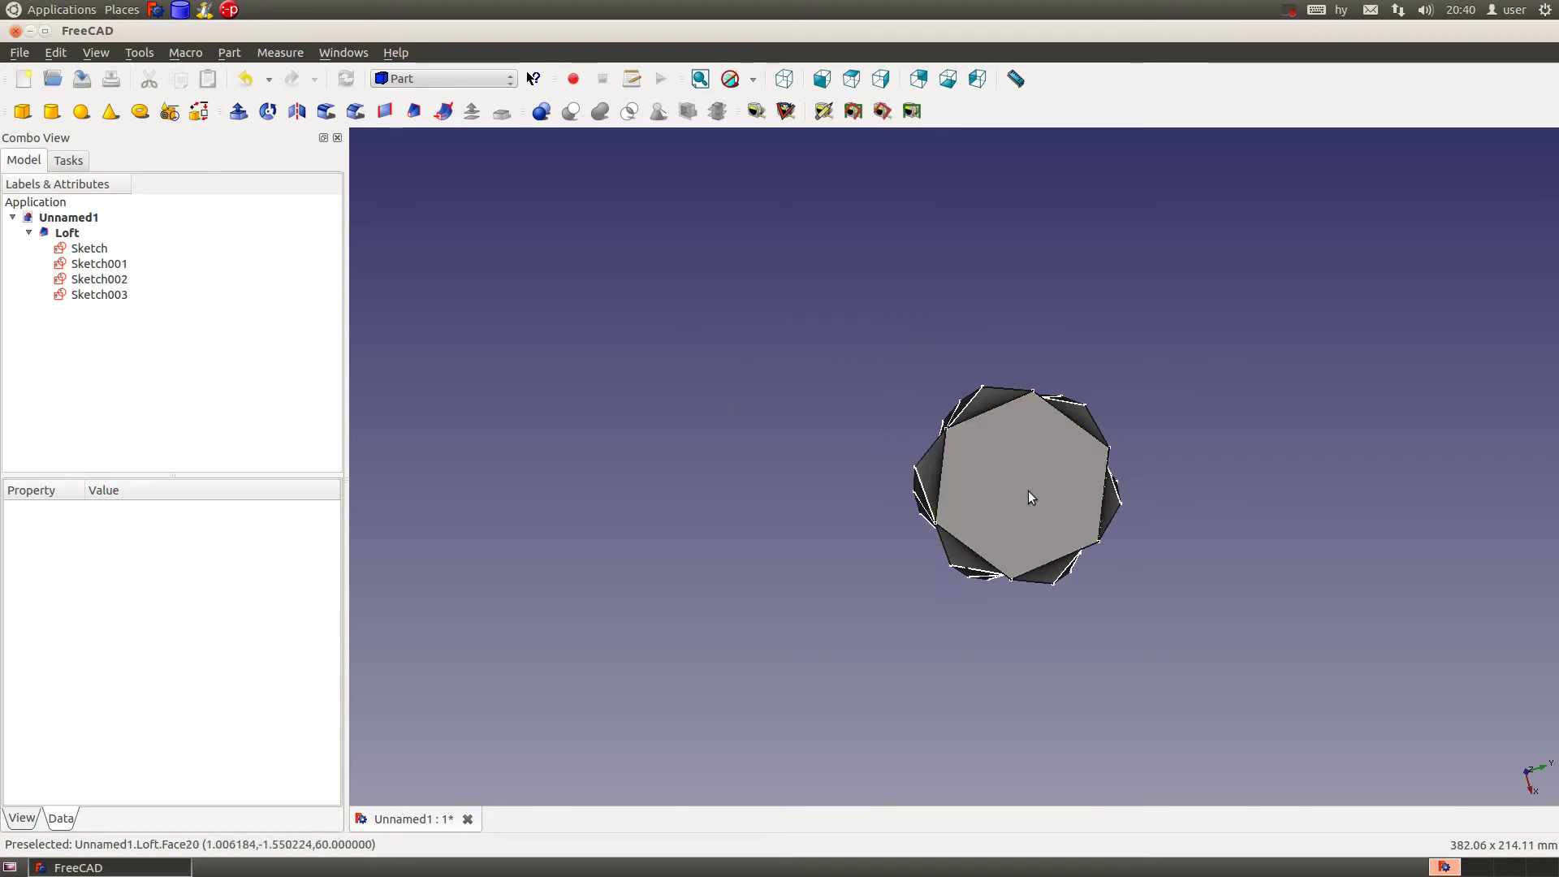
click(1032, 495)
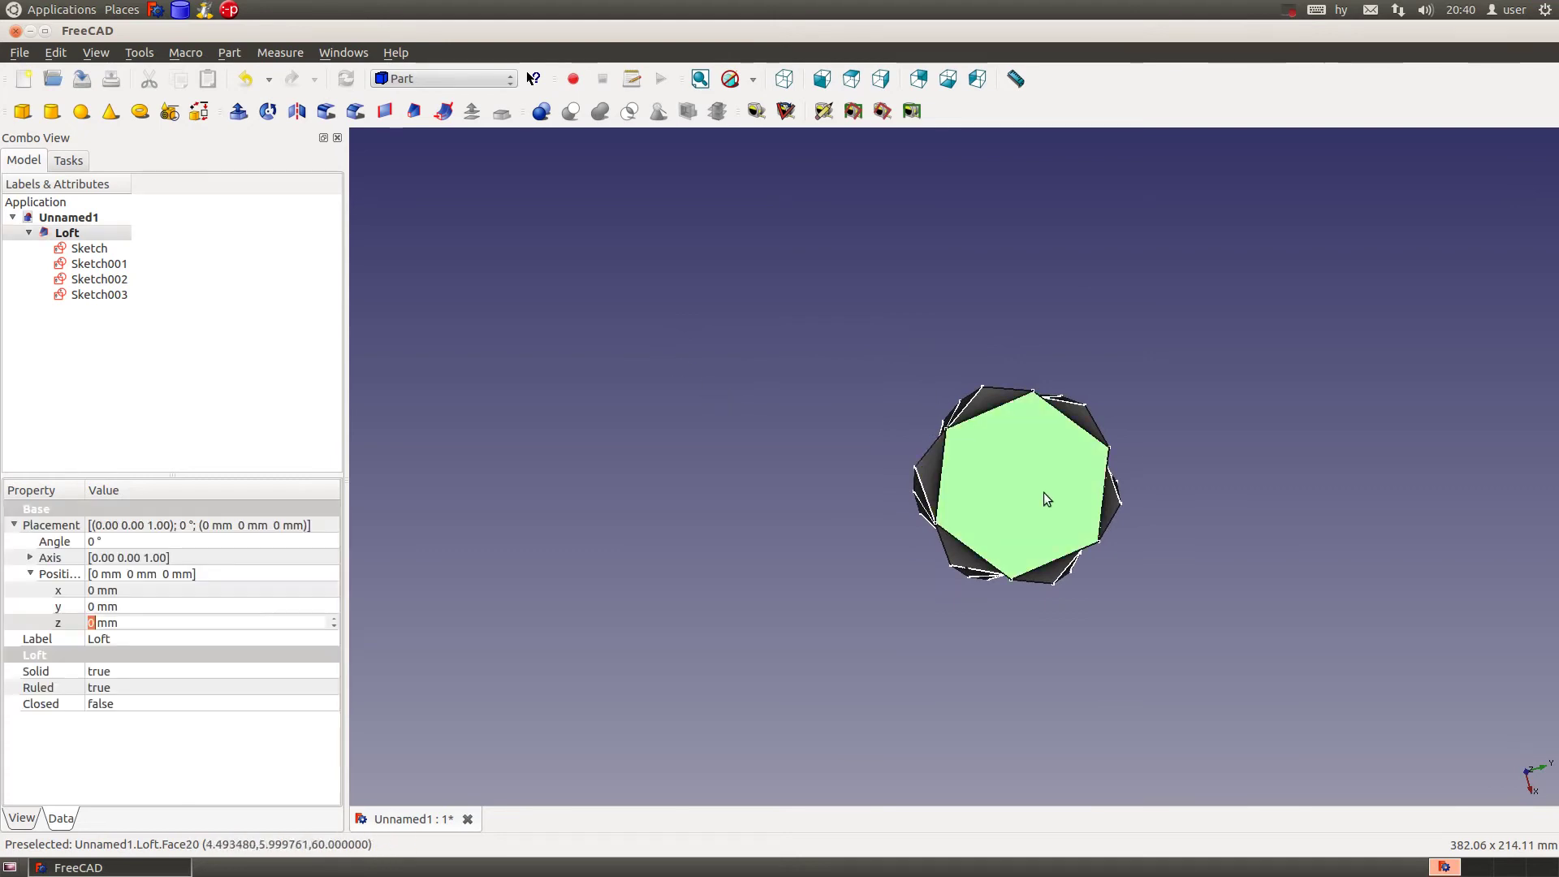
click(501, 113)
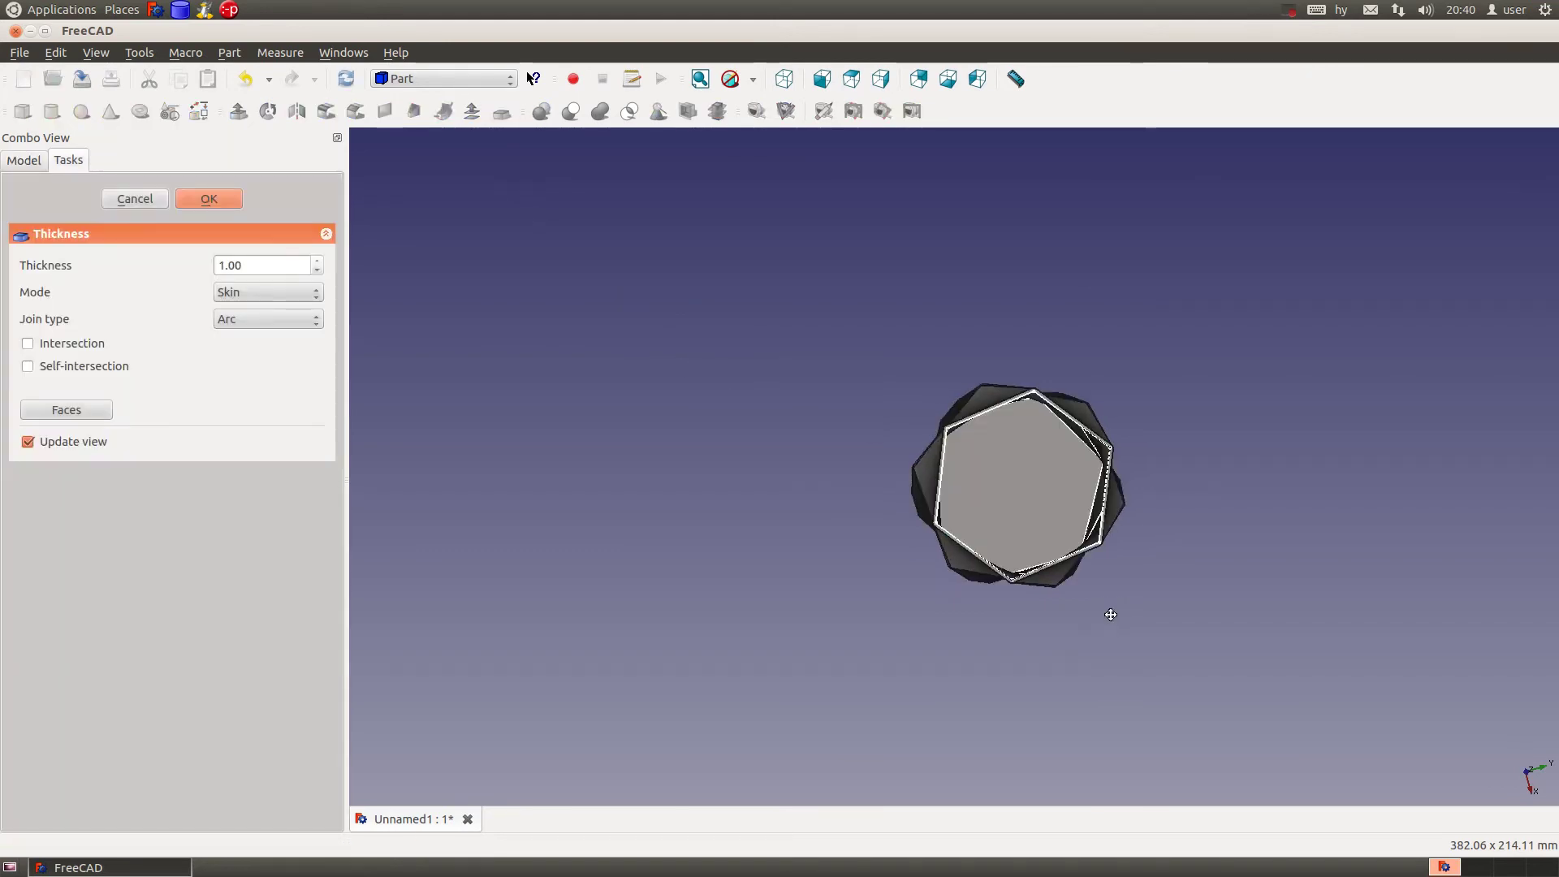
Set the shell thickness to 1.5 mm, confirm it, and expand Thickness in the tree.
middle_drag(1110, 615, 975, 561)
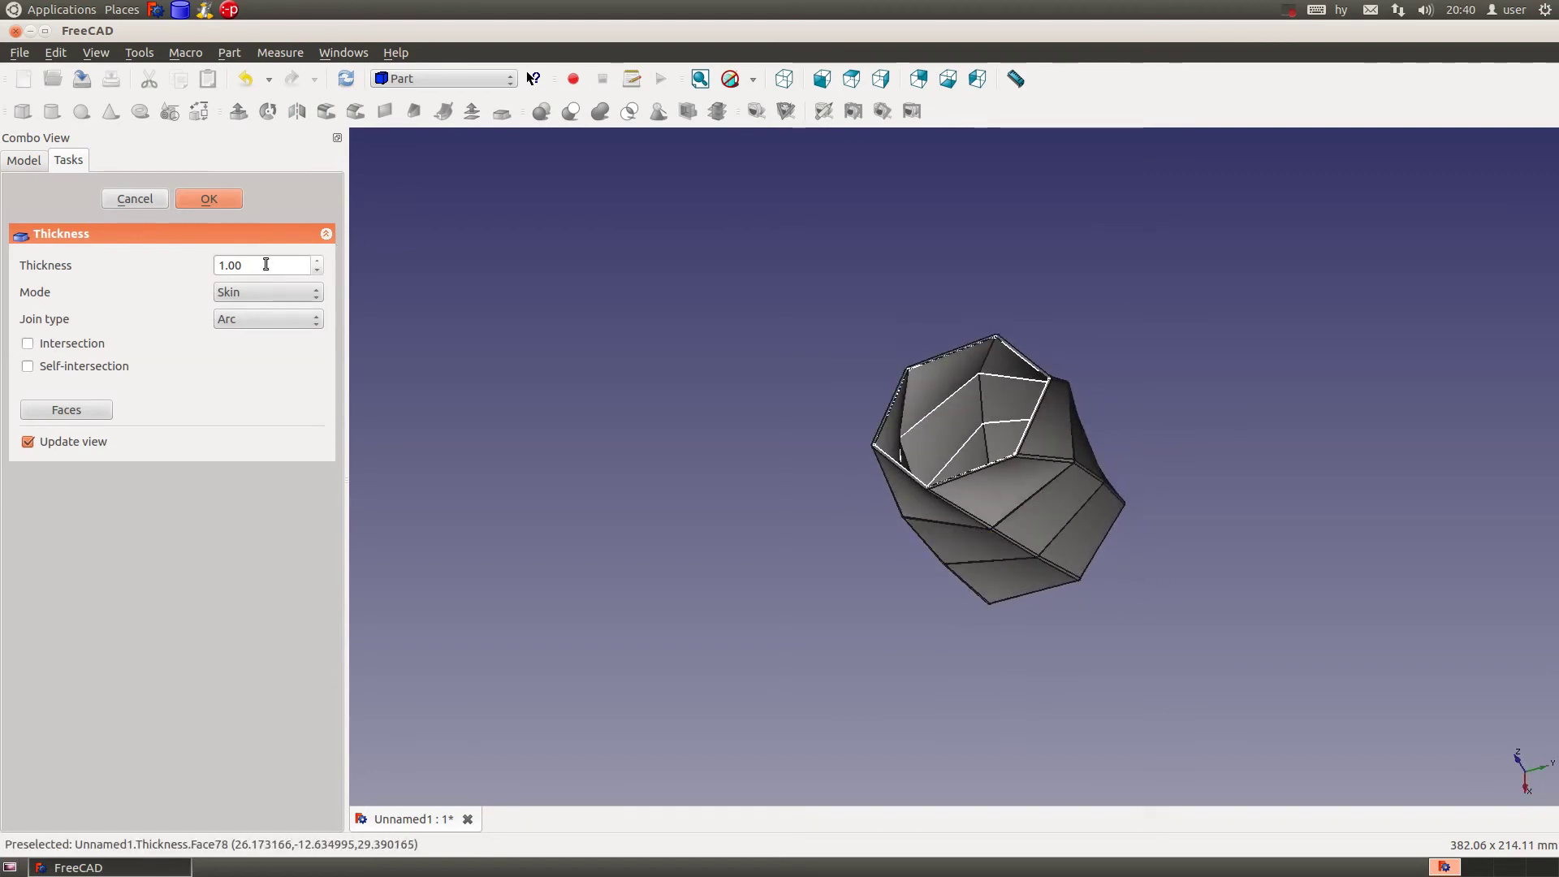
text(1.5)
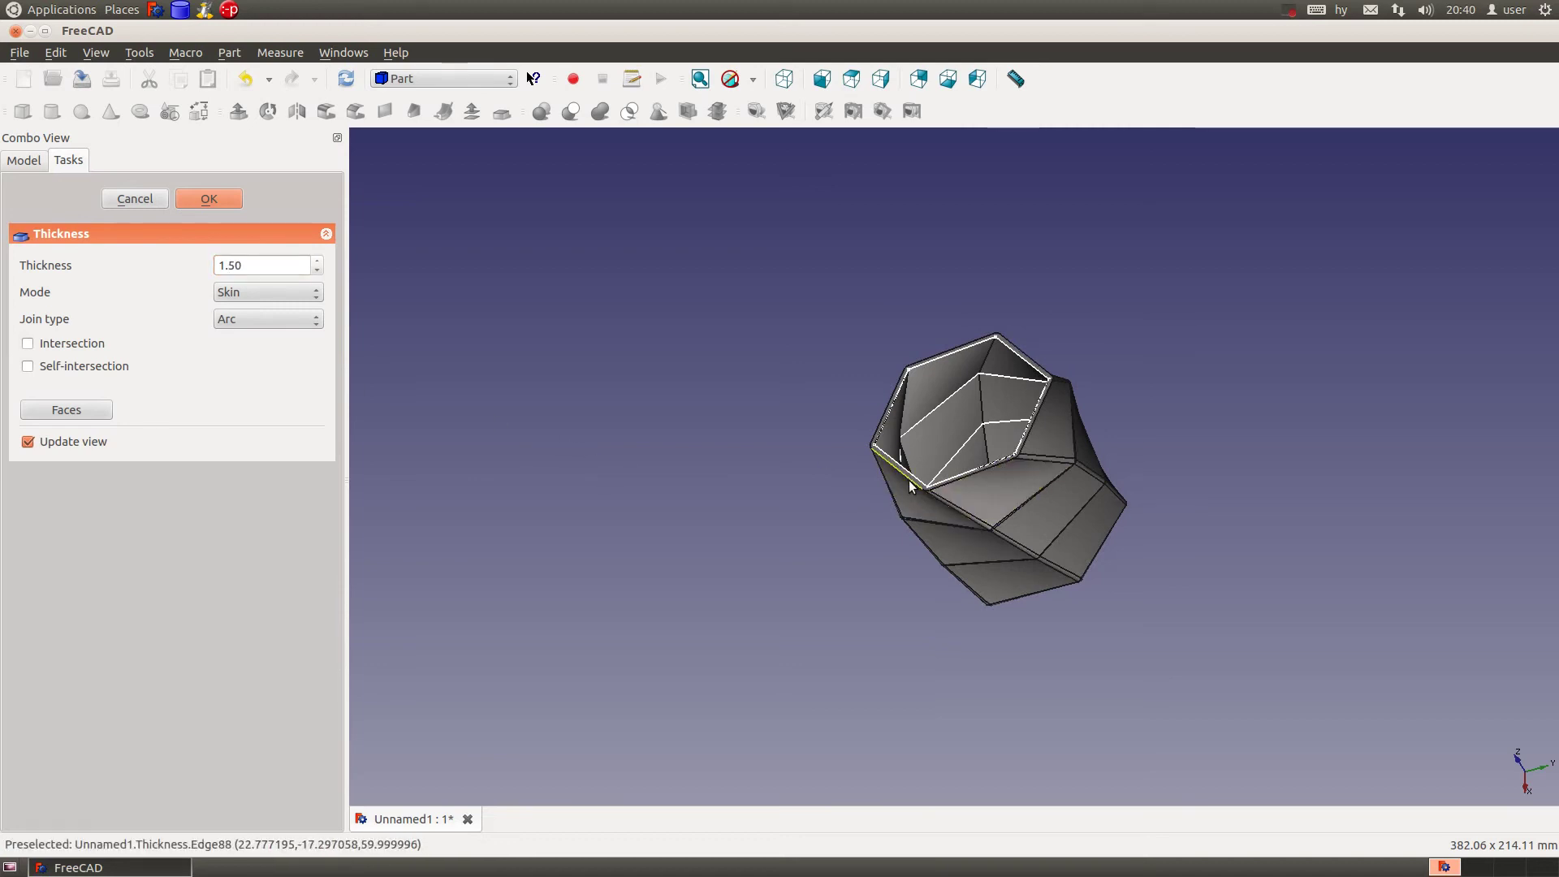
mouse_move(888, 453)
middle_down()
mouse_move(801, 533)
mouse_move(985, 633)
mouse_move(1121, 546)
mouse_move(907, 498)
mouse_move(888, 539)
middle_up()
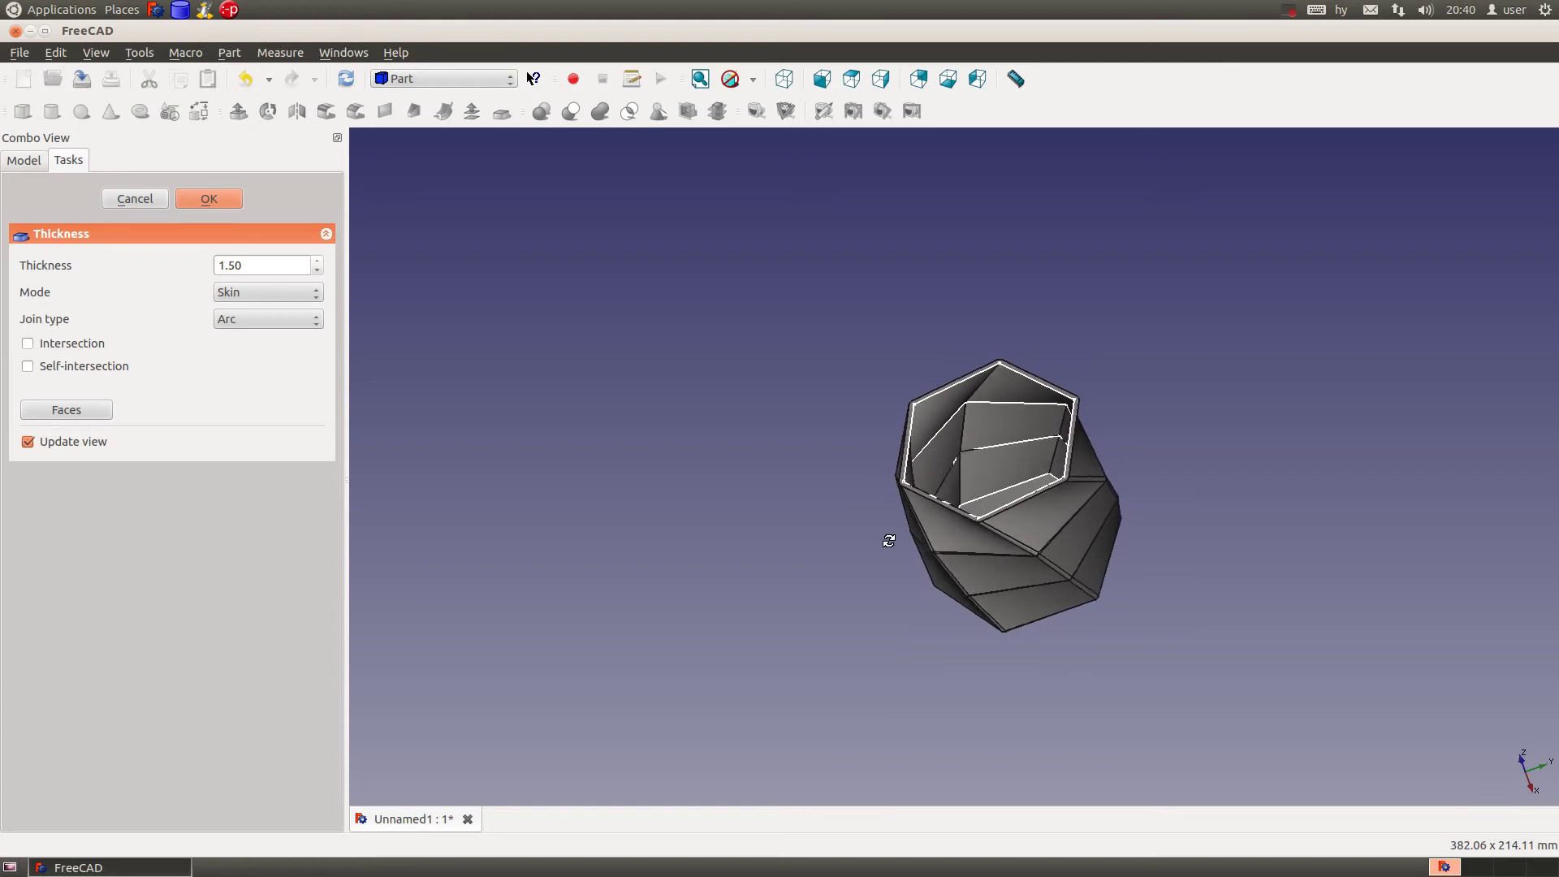
click(192, 205)
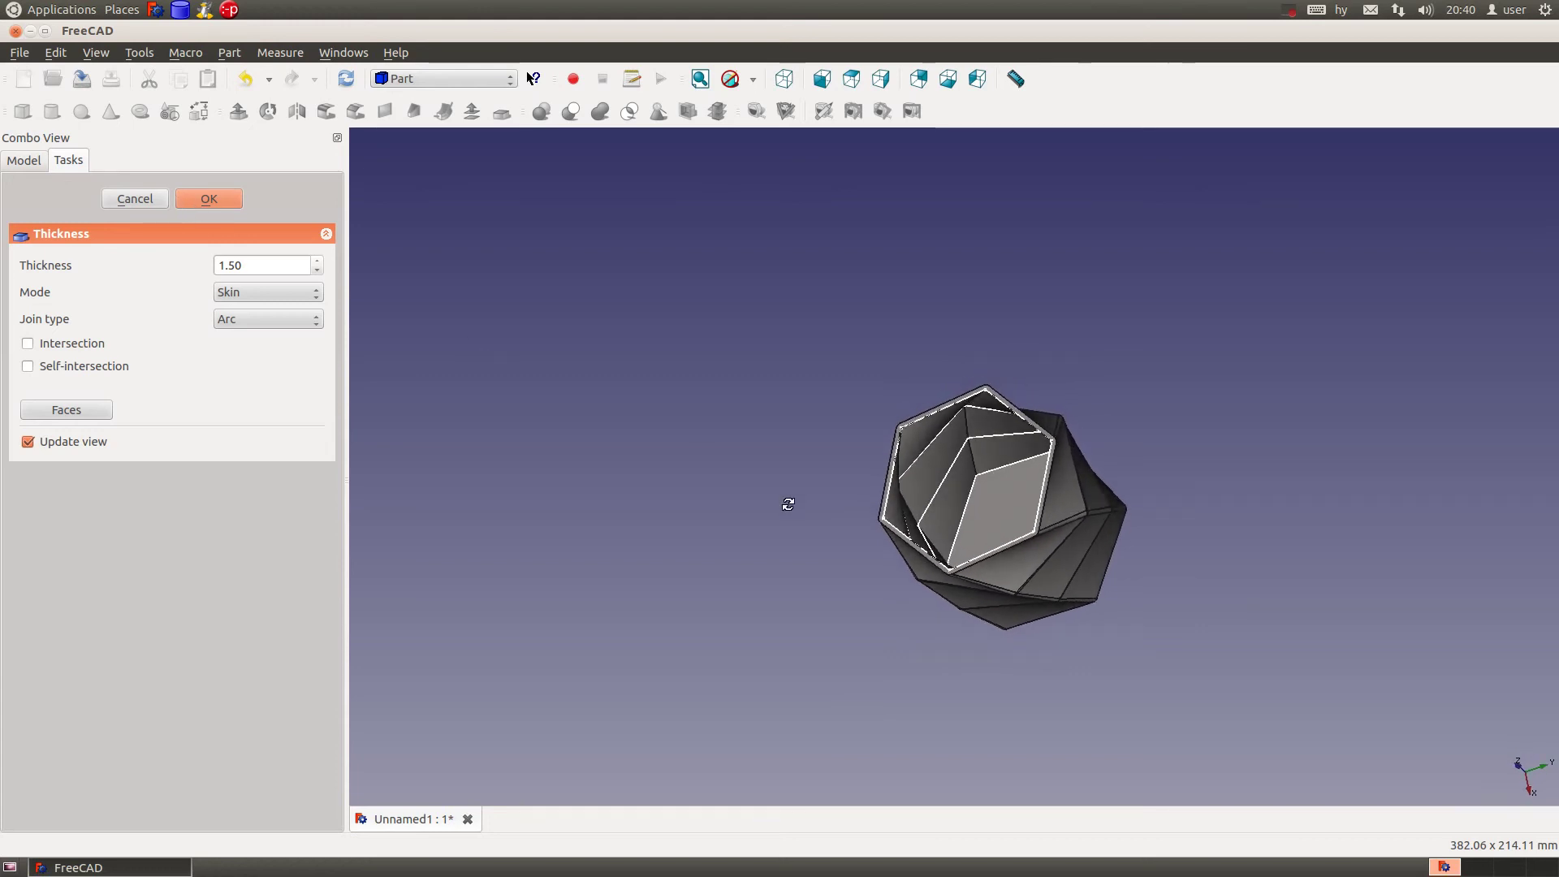
click(28, 233)
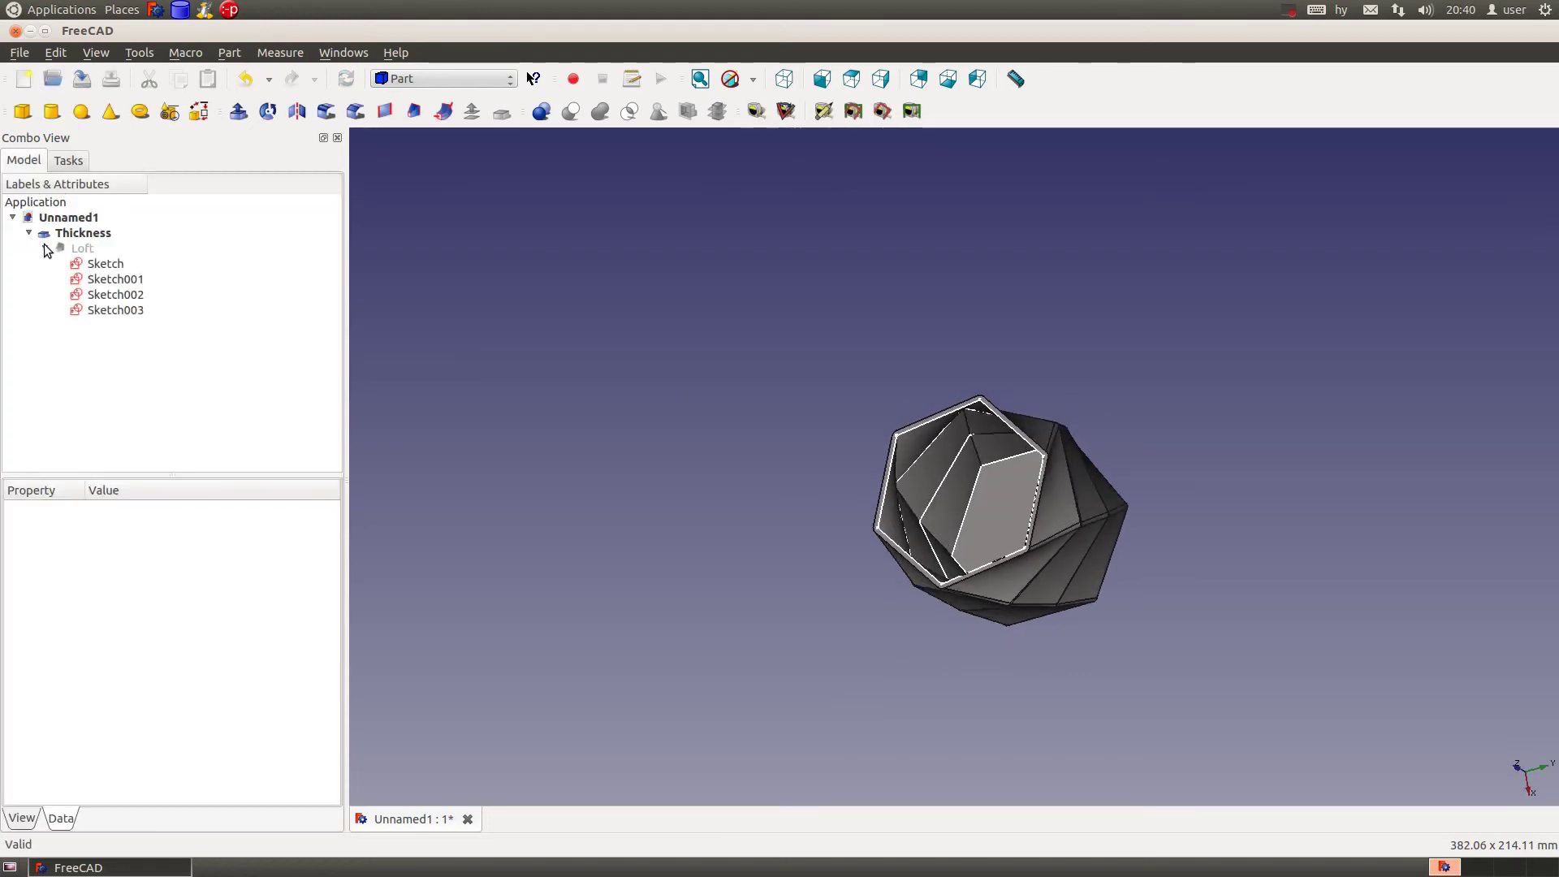
Check the four sketches' heights, then collapse and select the Thickness feature.
click(119, 264)
key(Down)
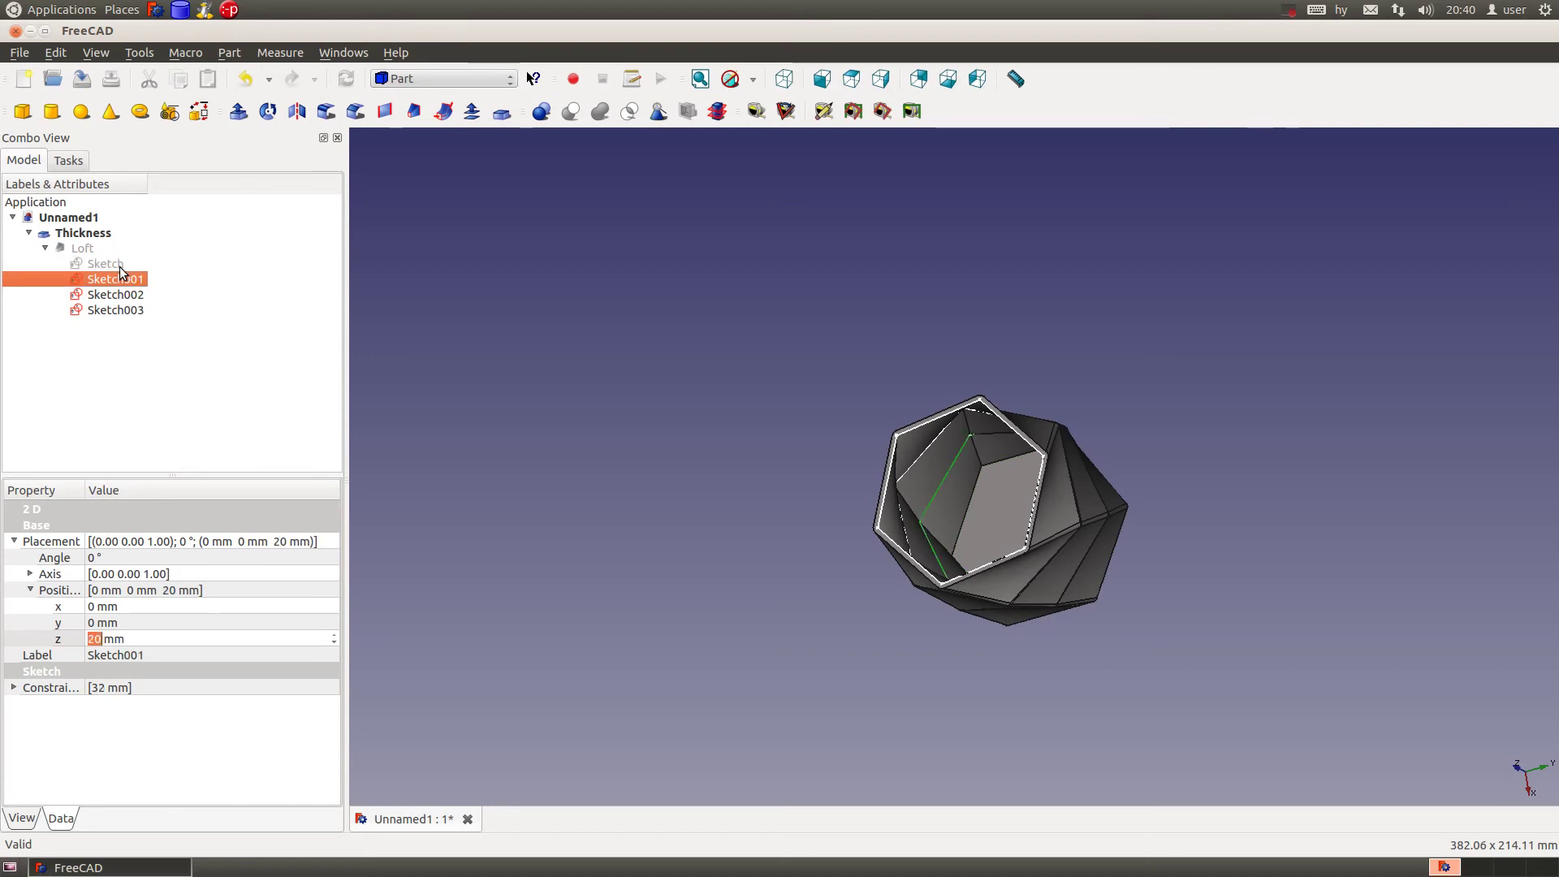
key(Down)
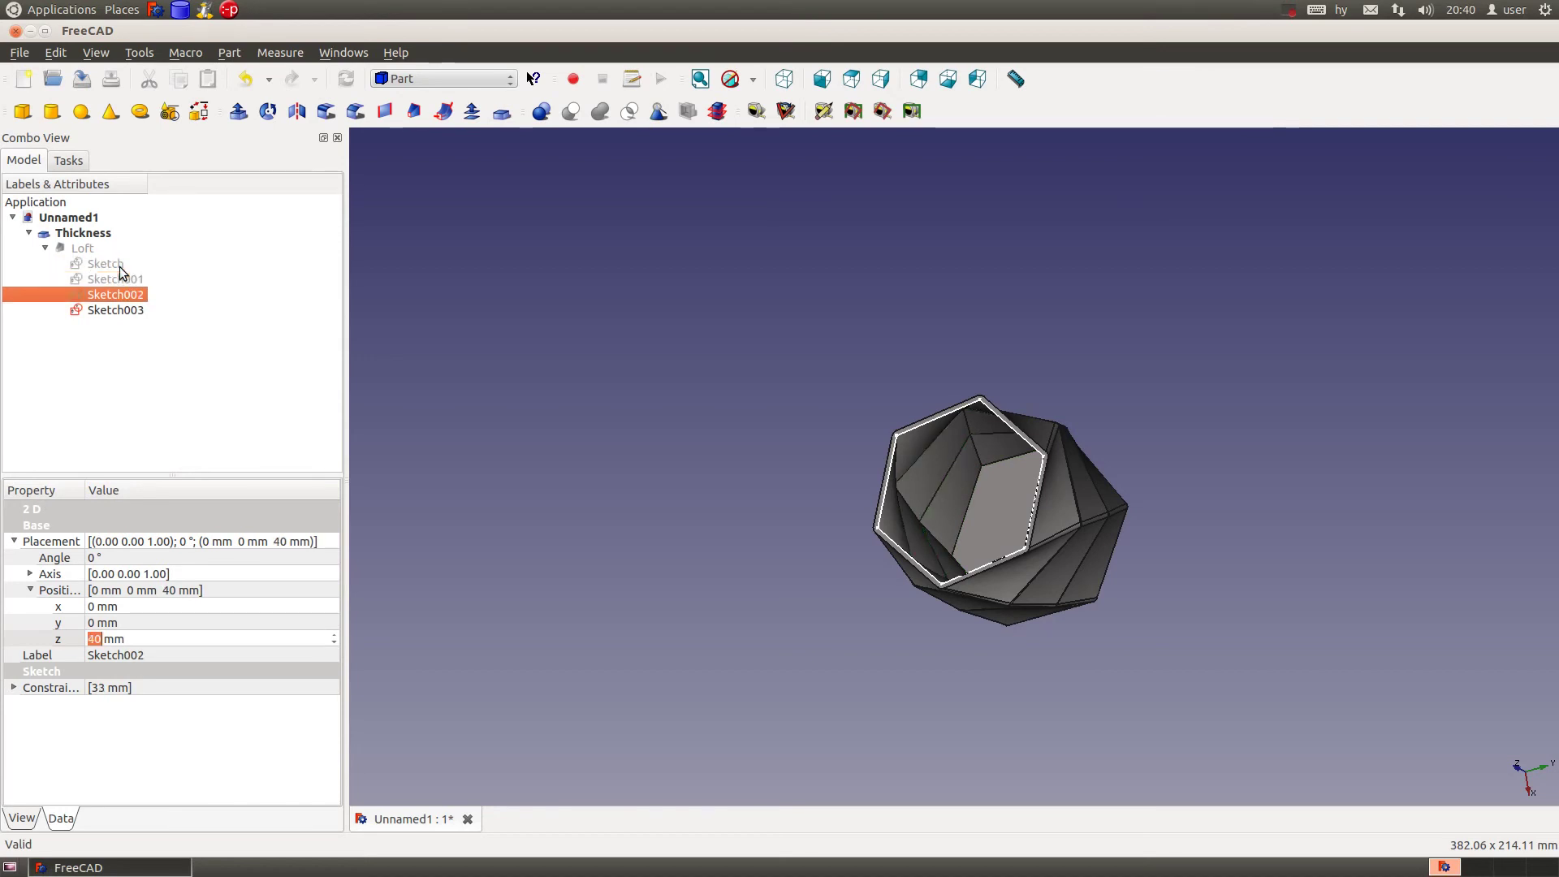
key(Down)
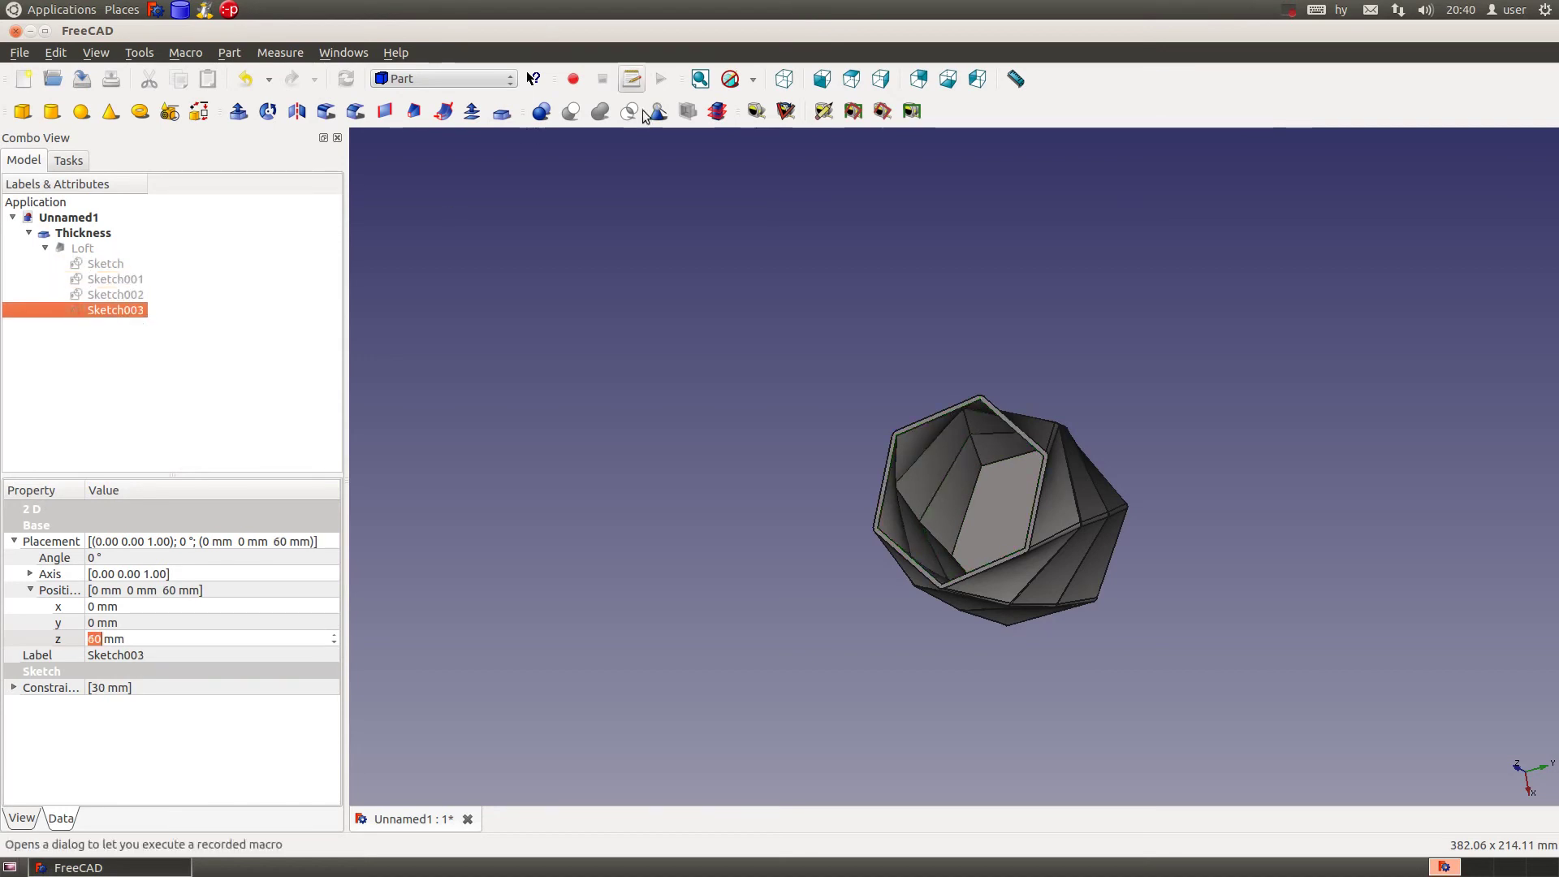
click(753, 479)
mouse_move(929, 685)
middle_down()
mouse_move(1172, 547)
mouse_move(1179, 443)
mouse_move(1072, 487)
middle_up()
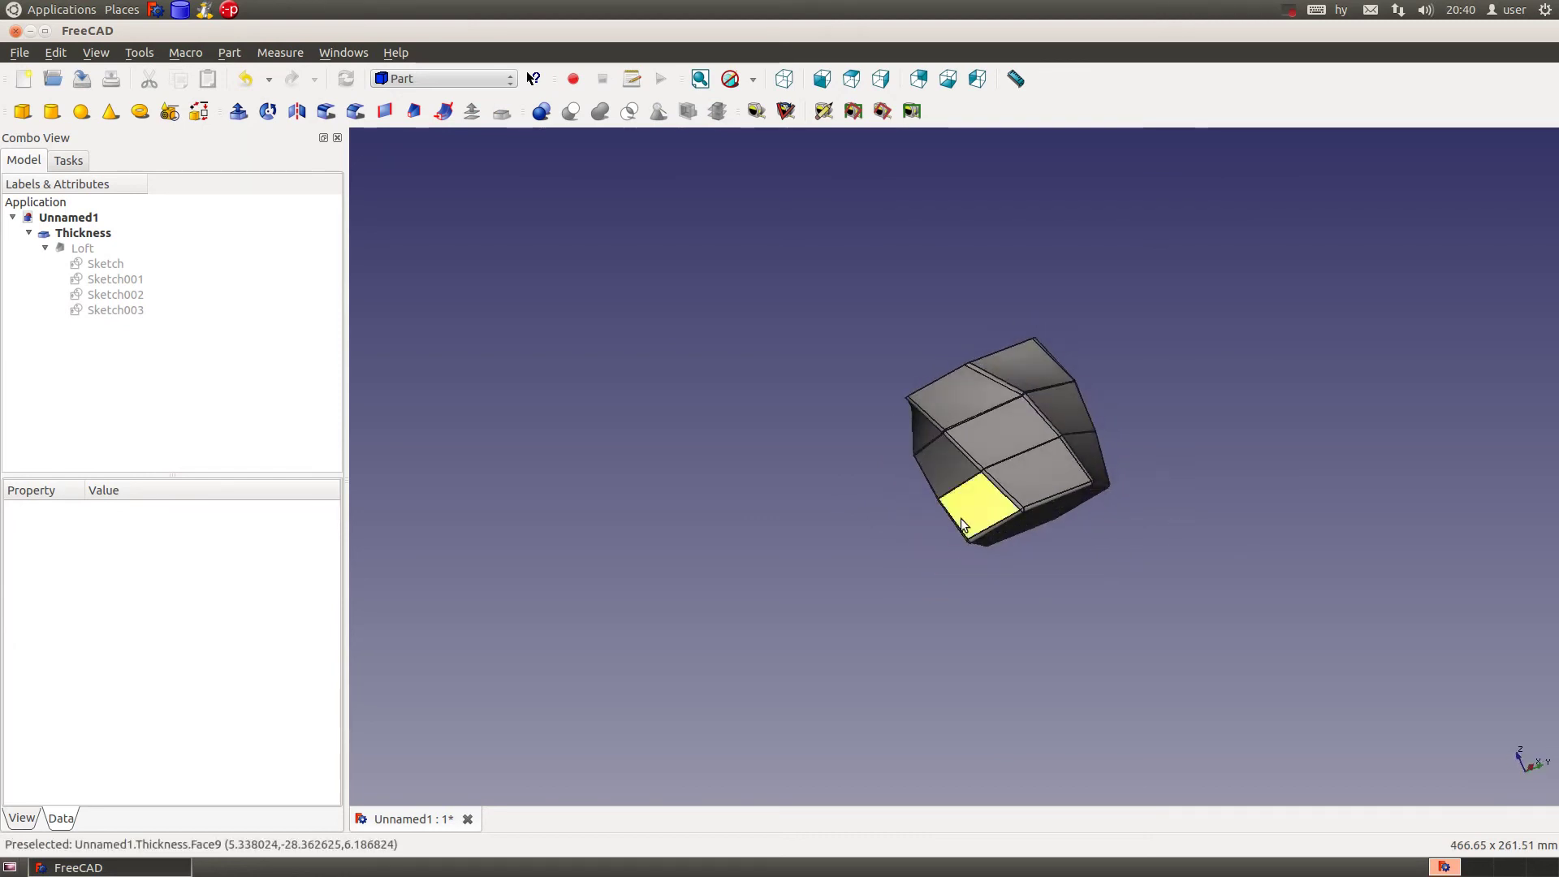
click(26, 234)
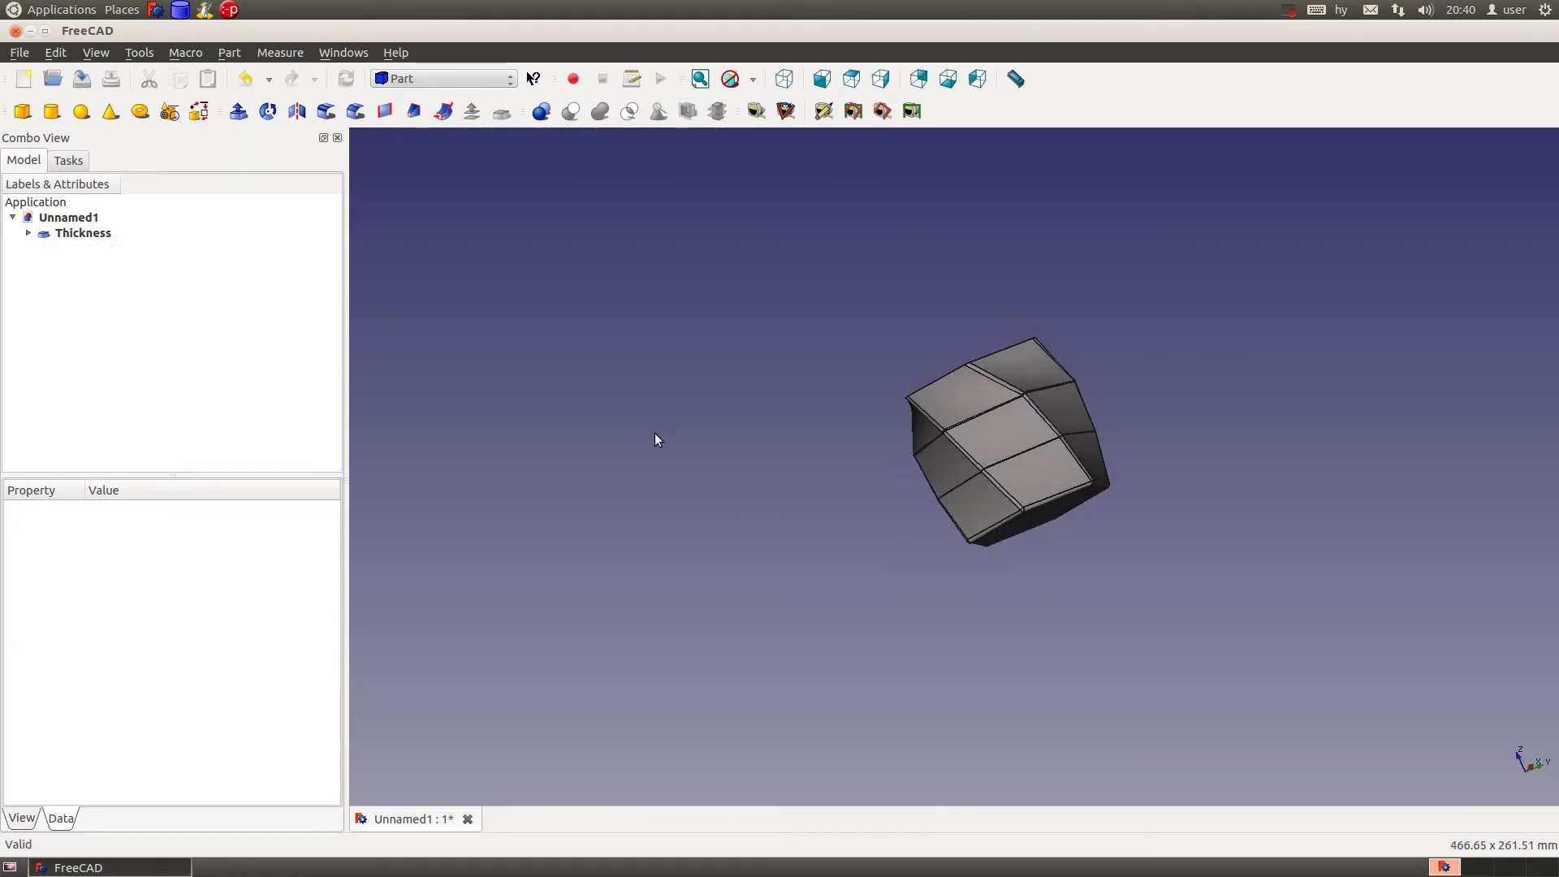
click(80, 232)
Set the Thickness solid's transparency to 65 and orbit to view its inner walls.
right_click(80, 232)
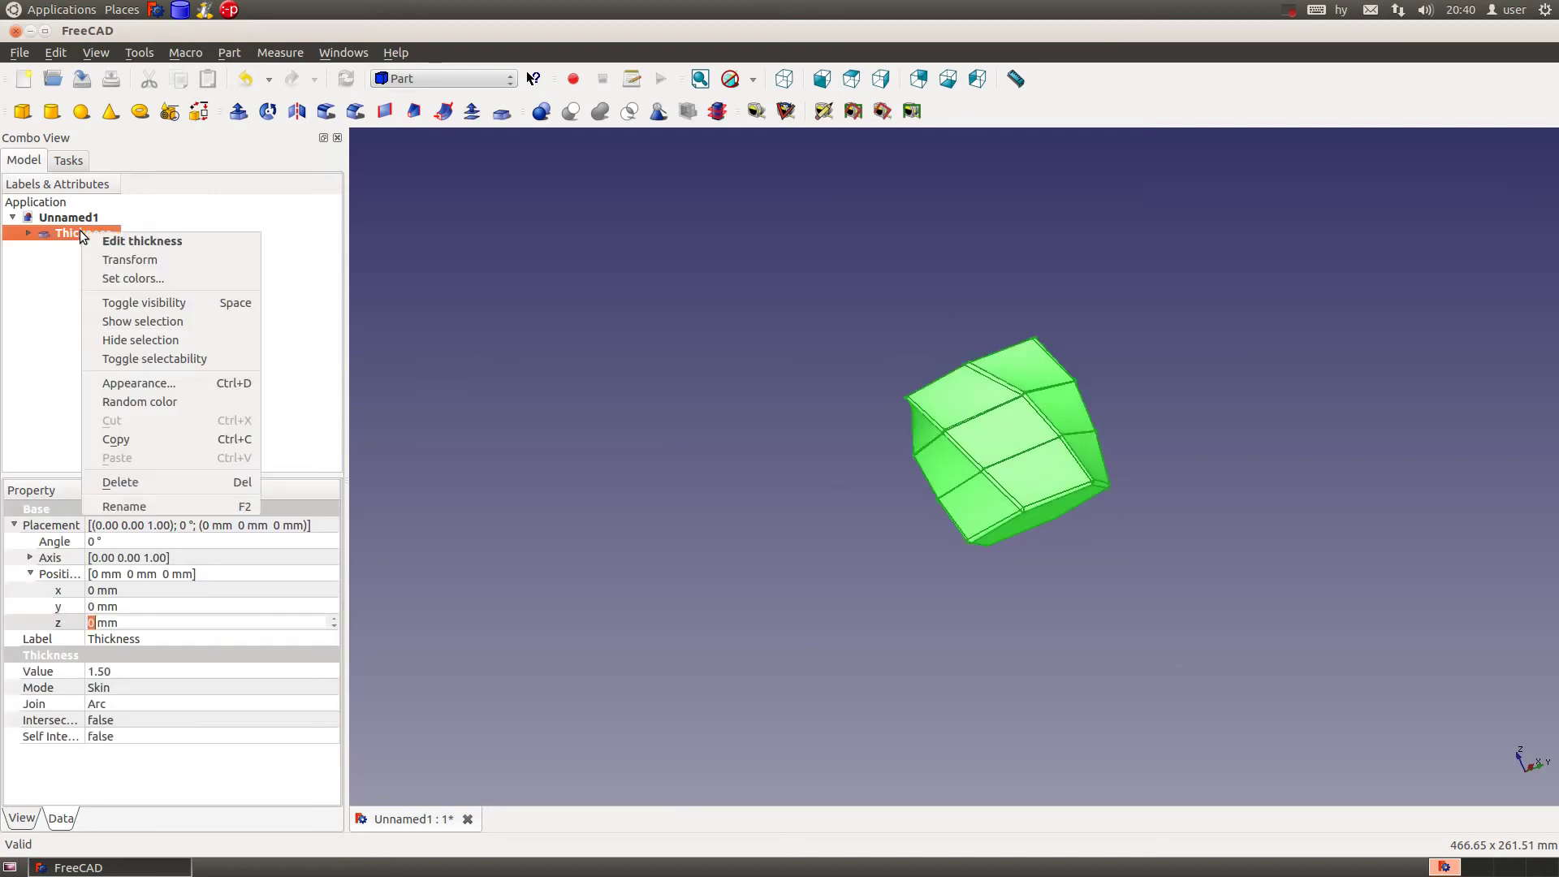
click(172, 384)
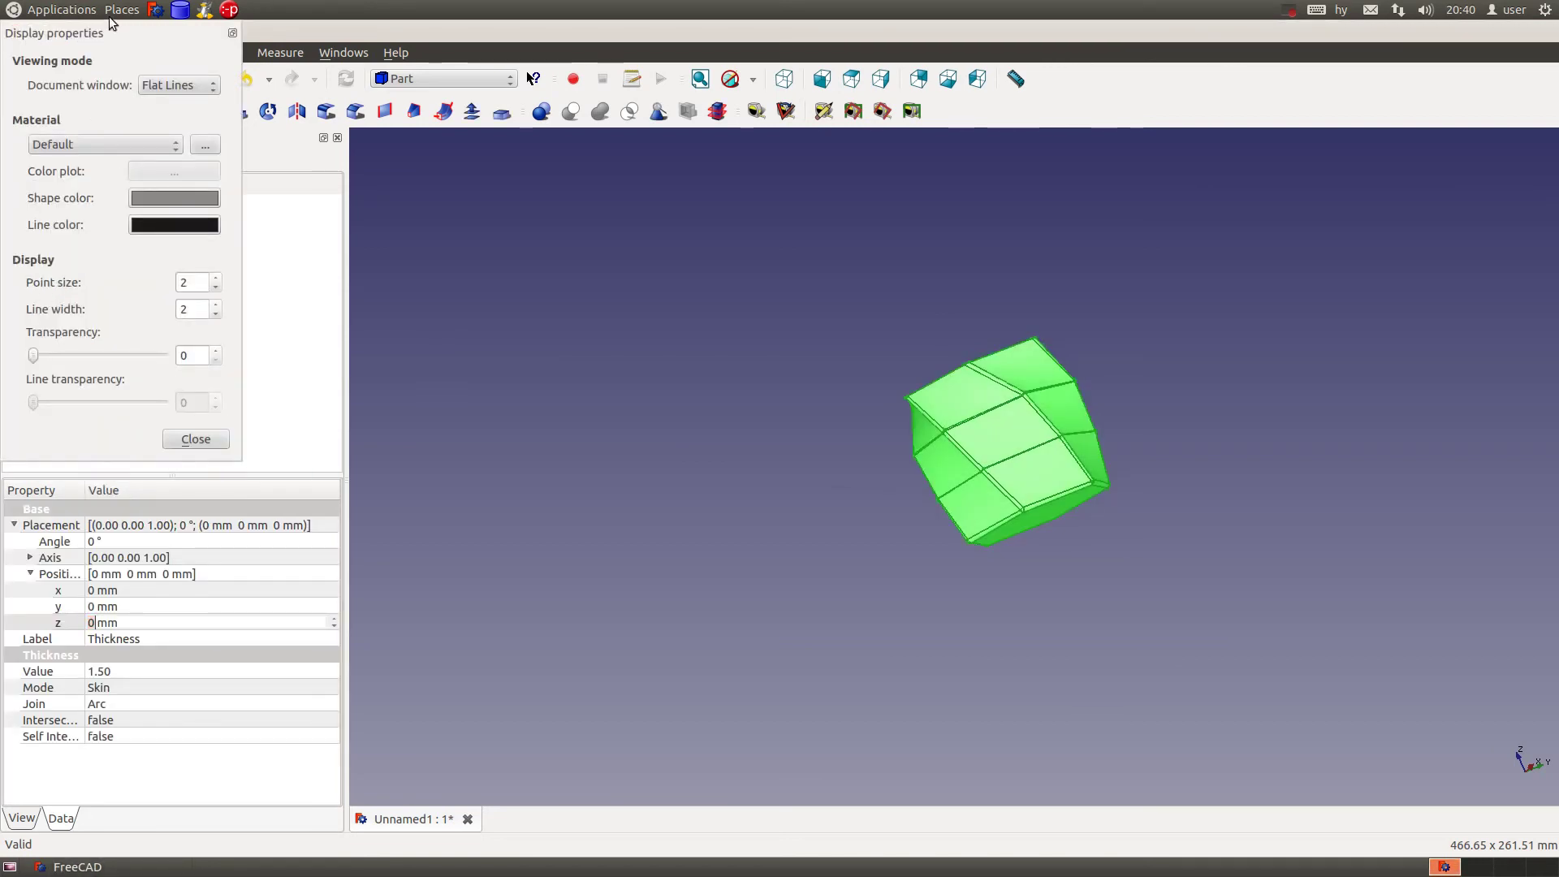
drag(102, 36, 486, 193)
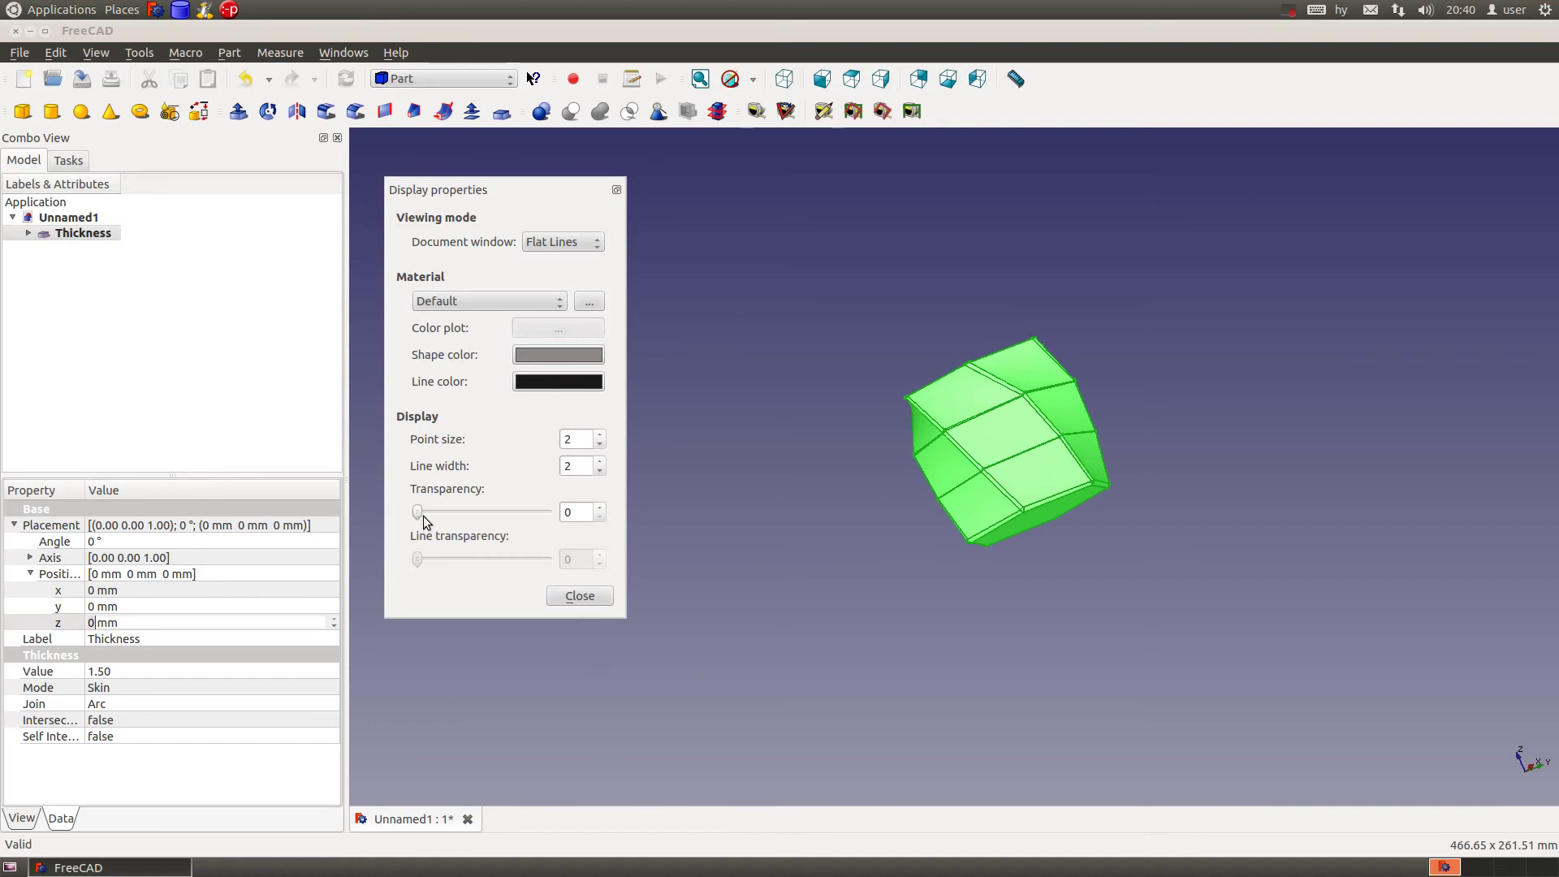
drag(421, 520, 516, 521)
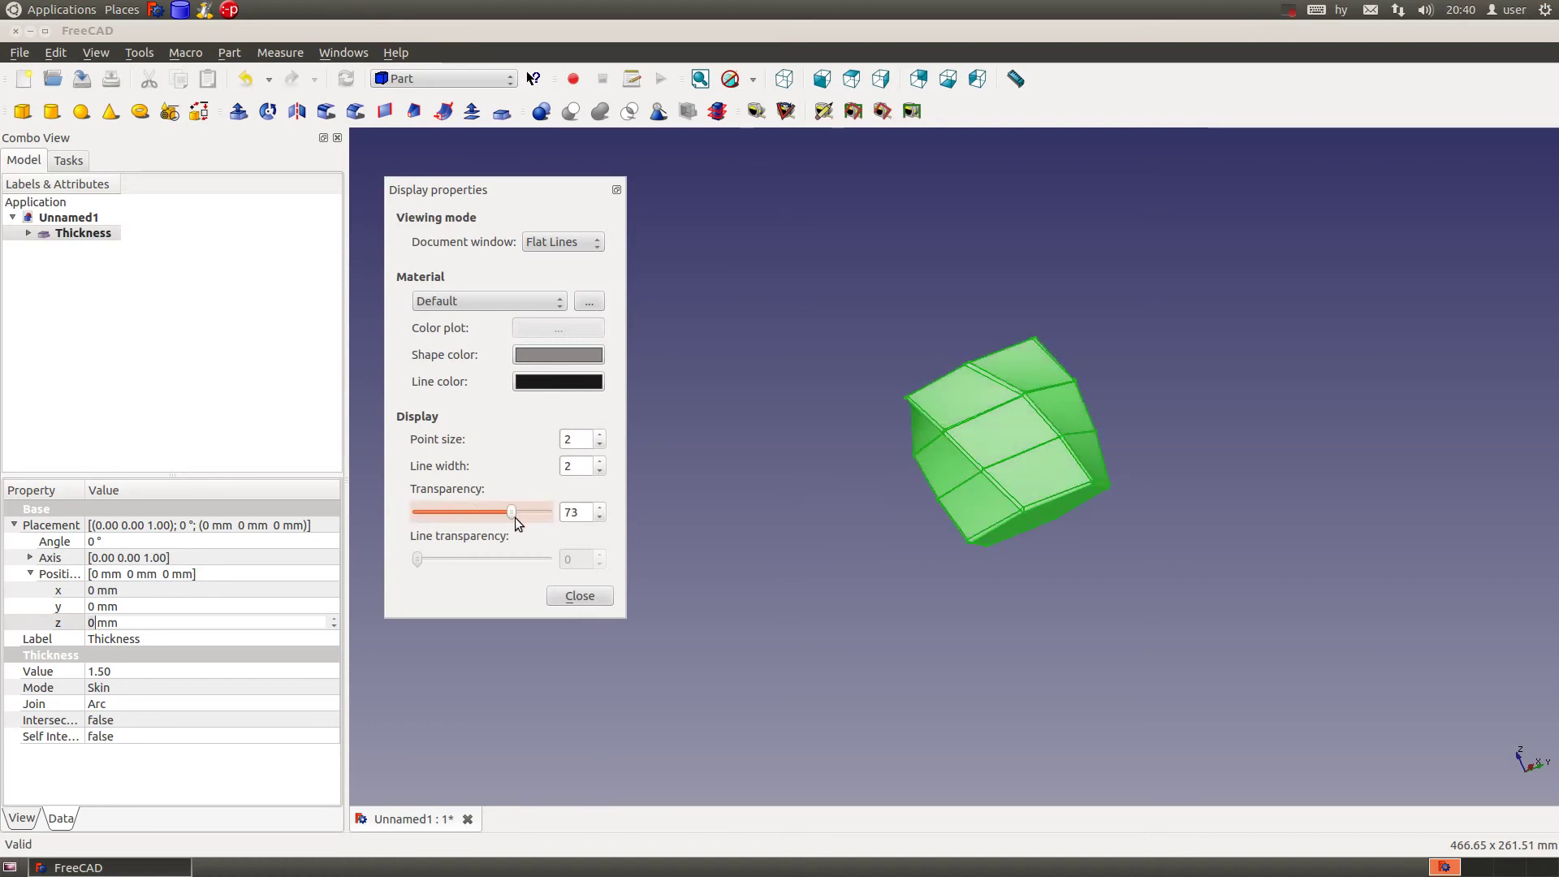
click(887, 566)
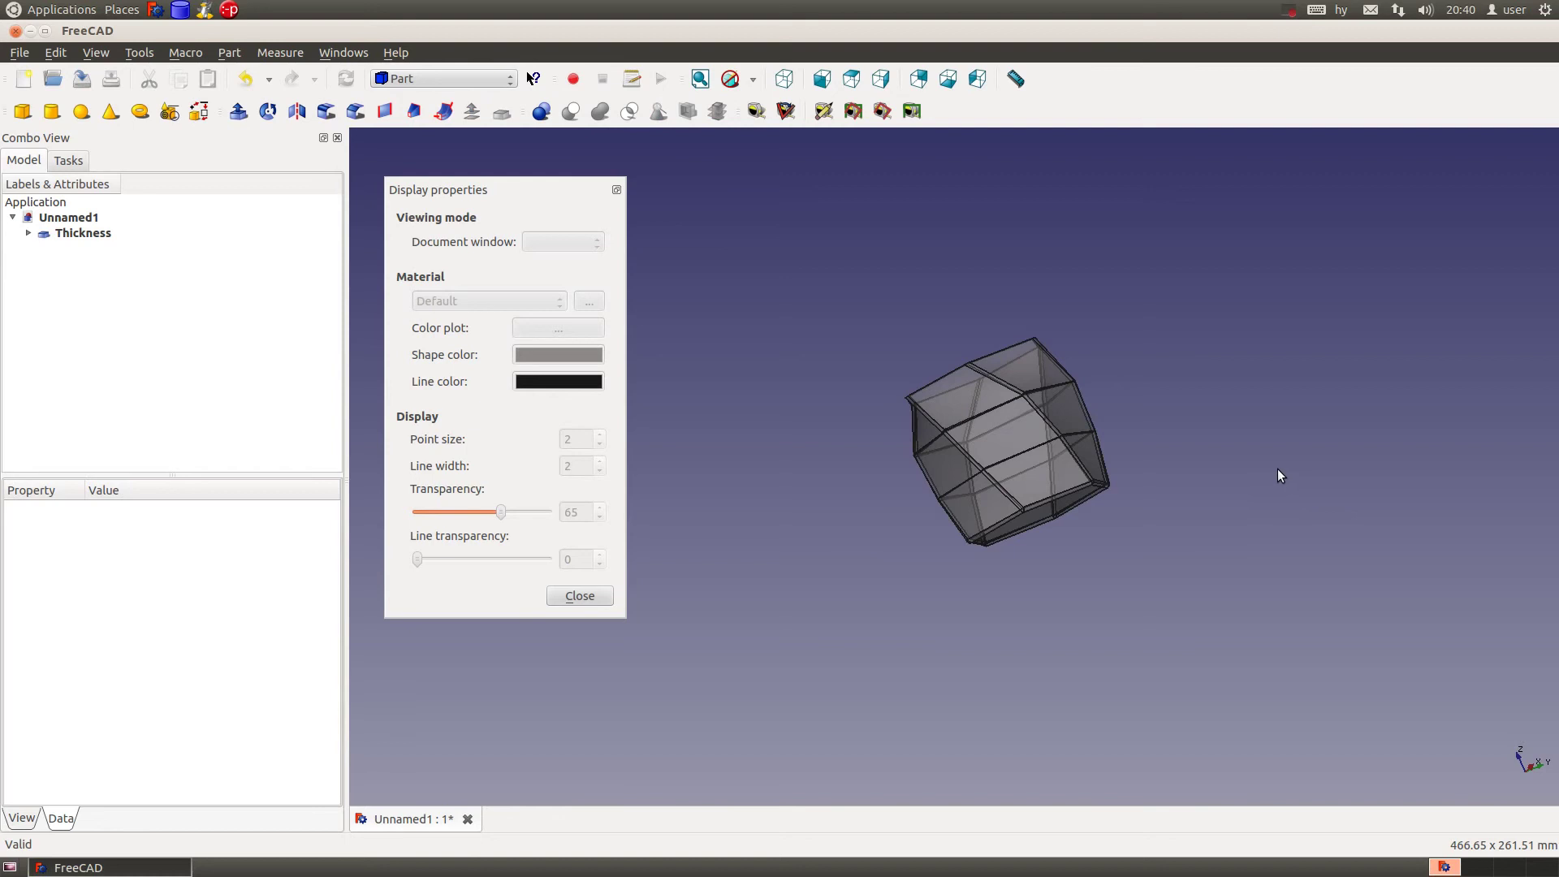
mouse_move(1278, 469)
middle_down()
mouse_move(1212, 547)
mouse_move(1108, 557)
mouse_move(1163, 552)
middle_up()
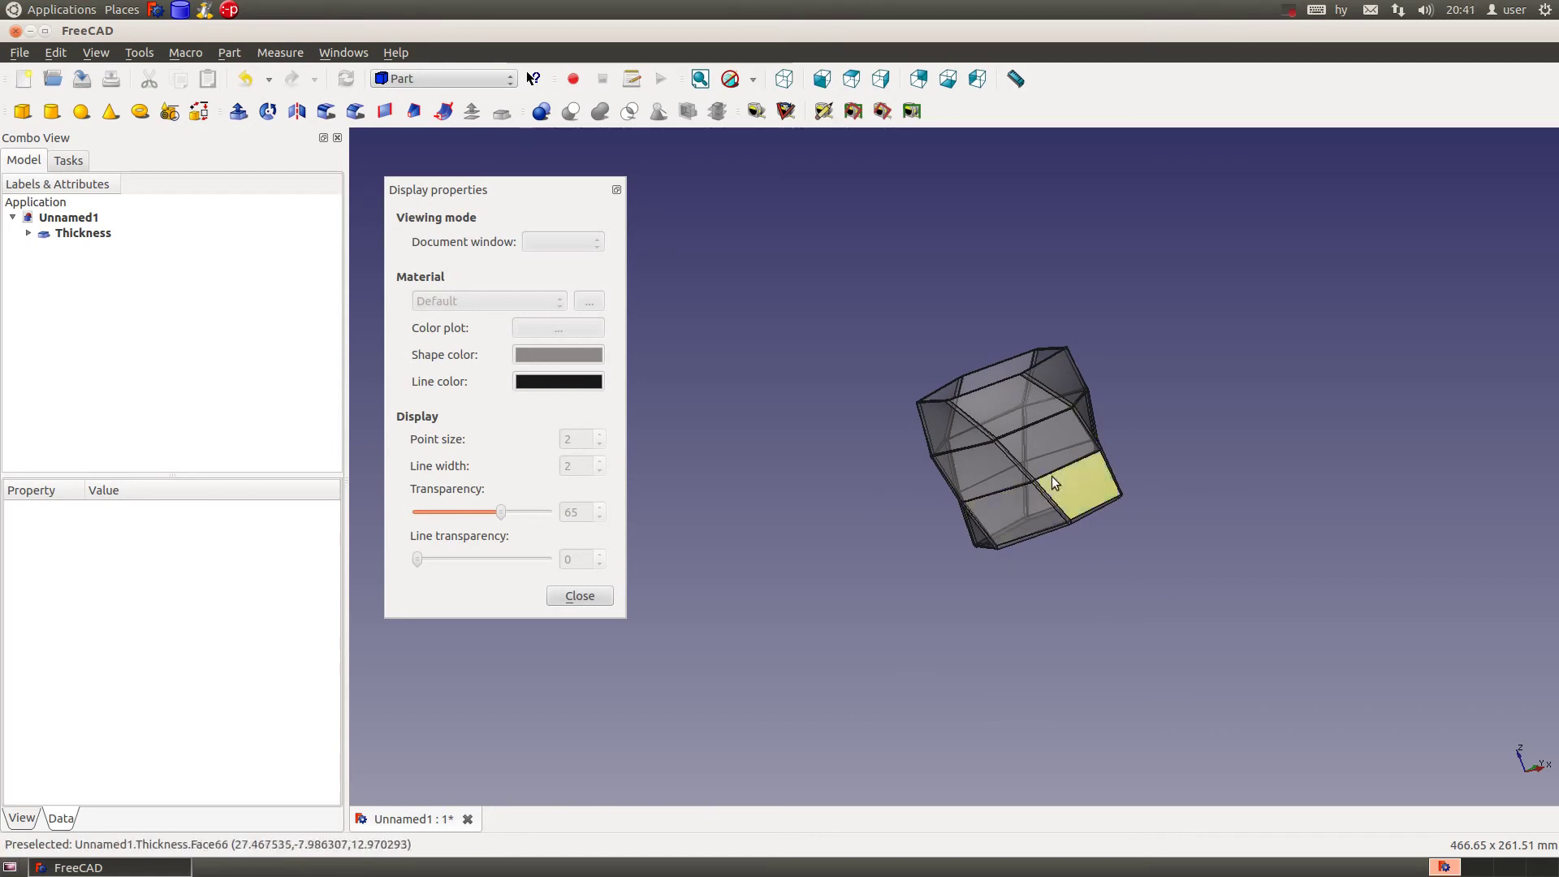
mouse_move(1254, 454)
middle_down()
mouse_move(1198, 519)
mouse_move(1079, 509)
middle_up()
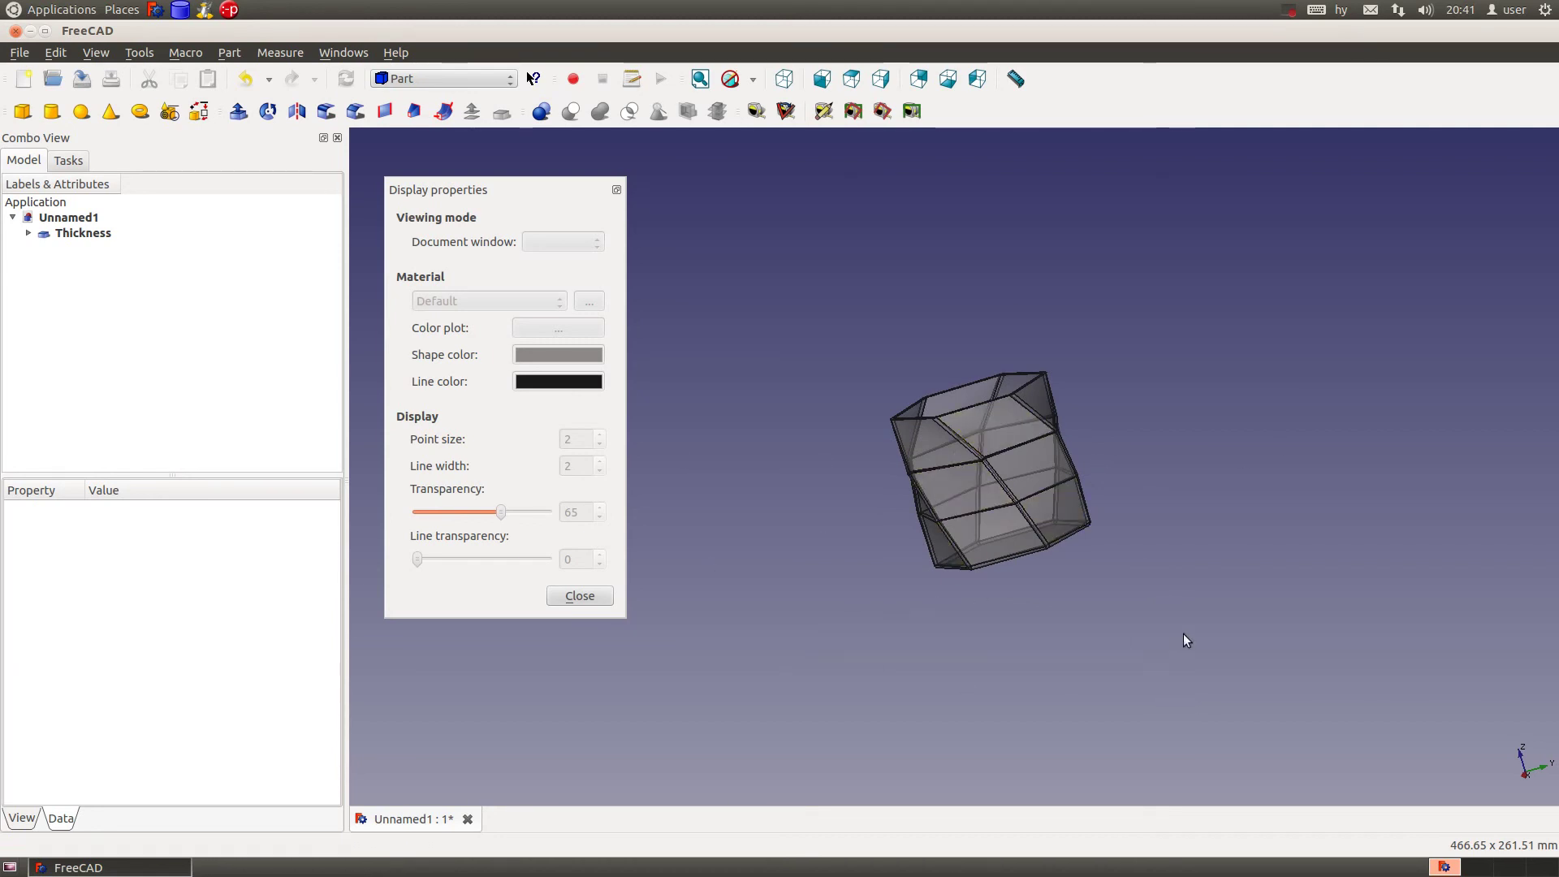
click(506, 514)
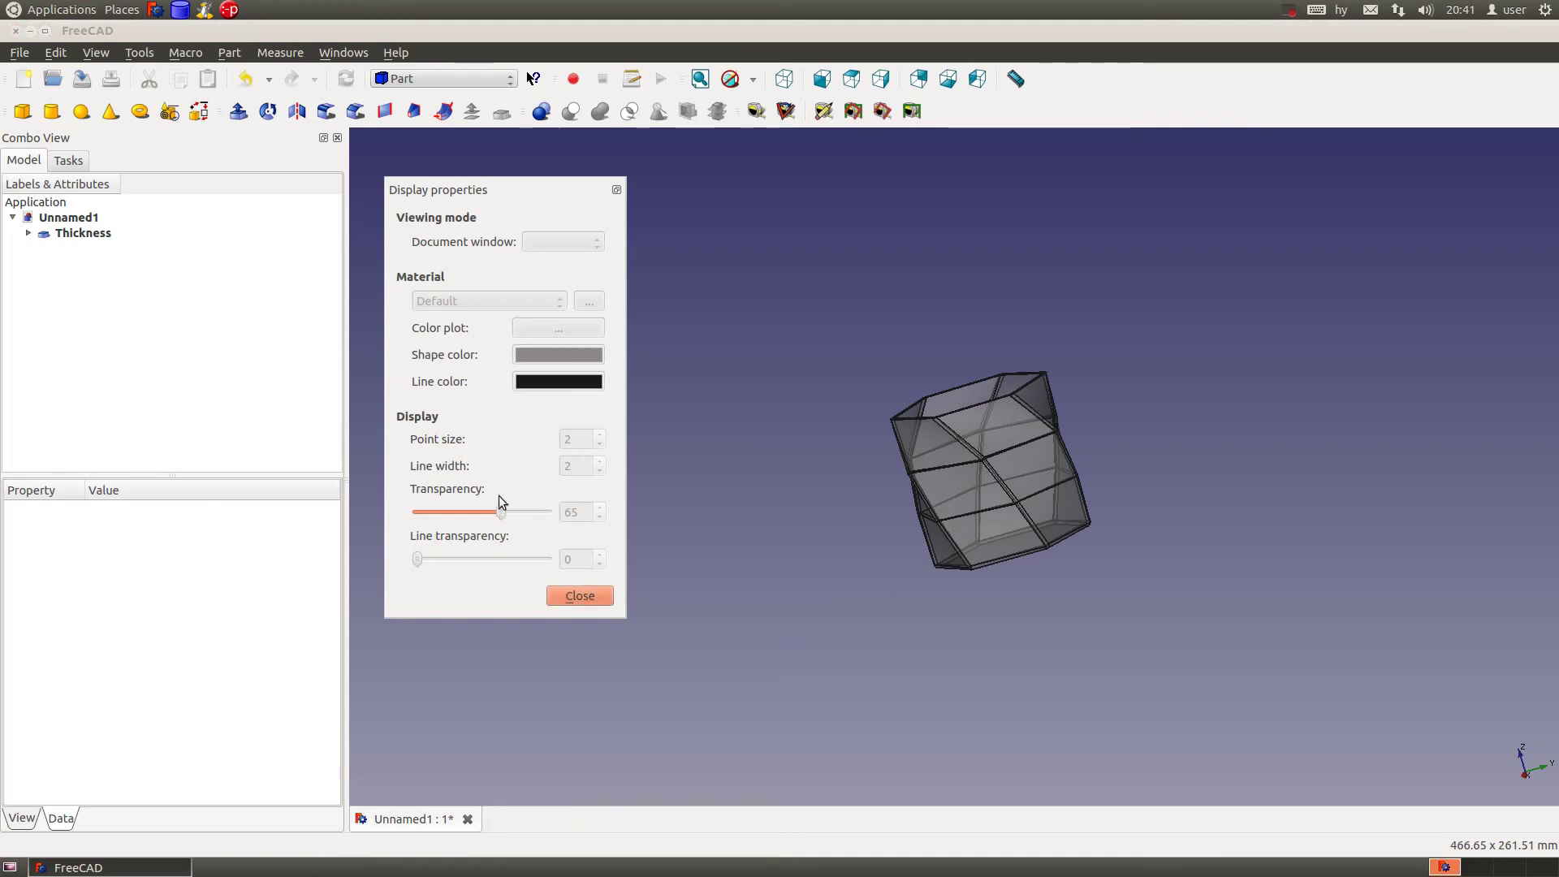
Apply the Gold material preset to the Thickness shell.
click(107, 231)
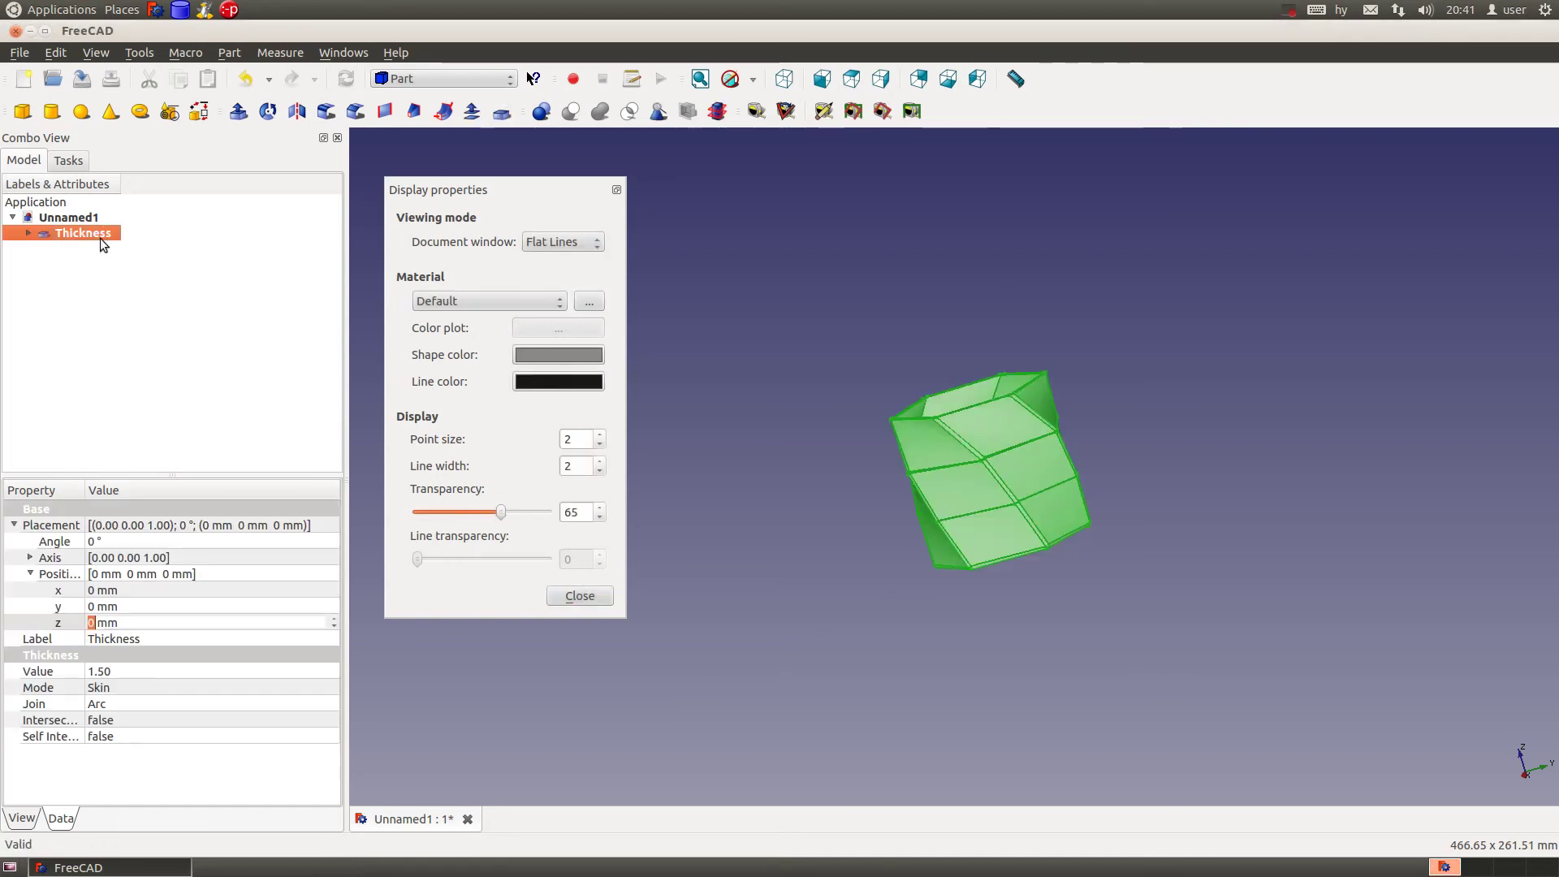
click(563, 309)
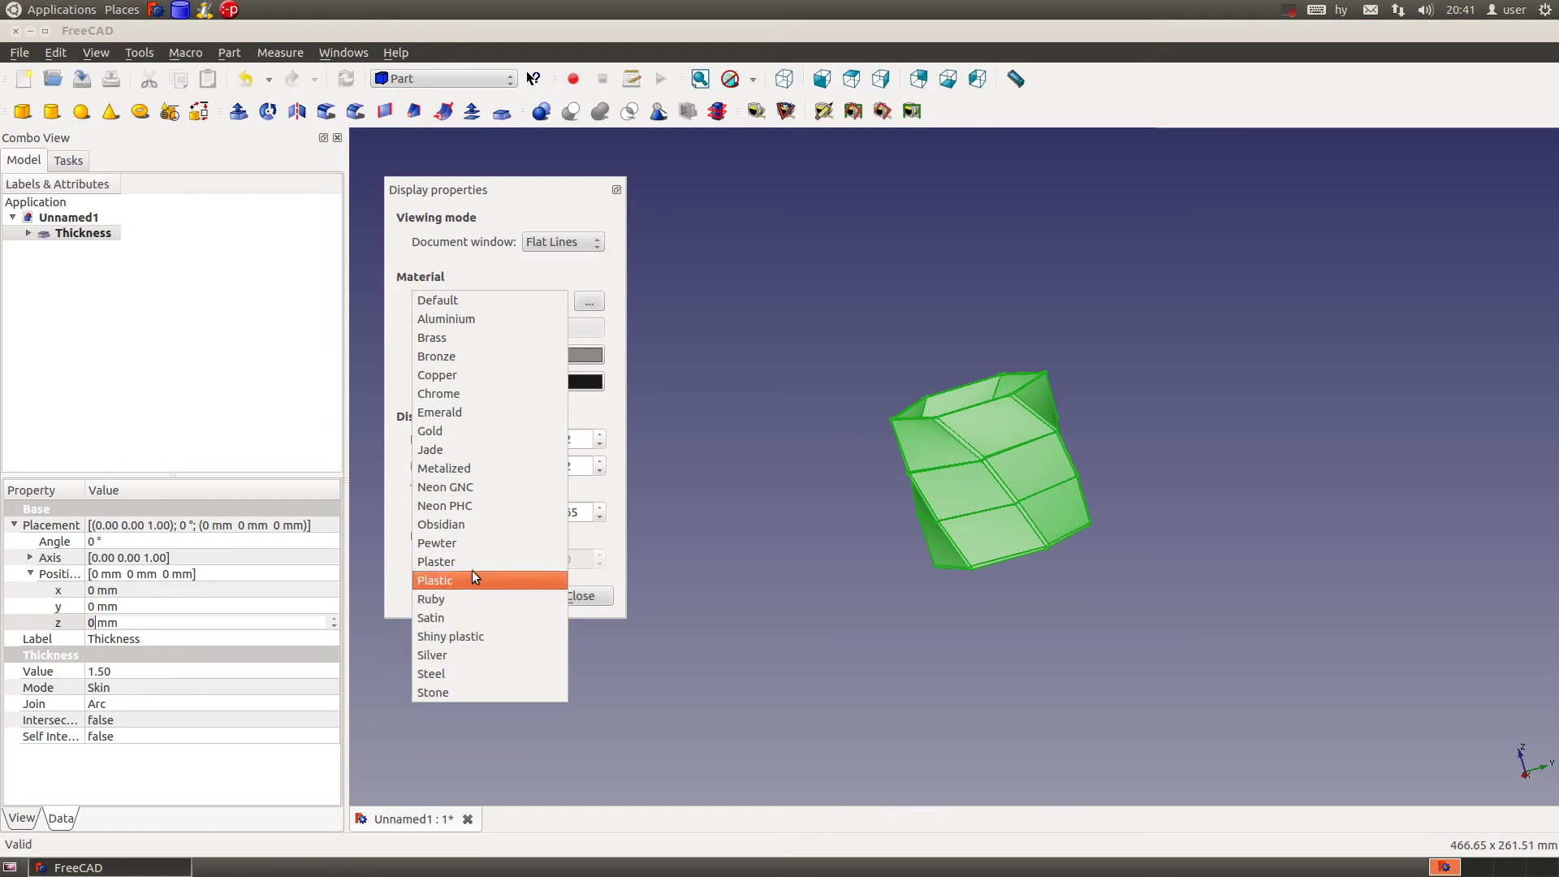
click(468, 431)
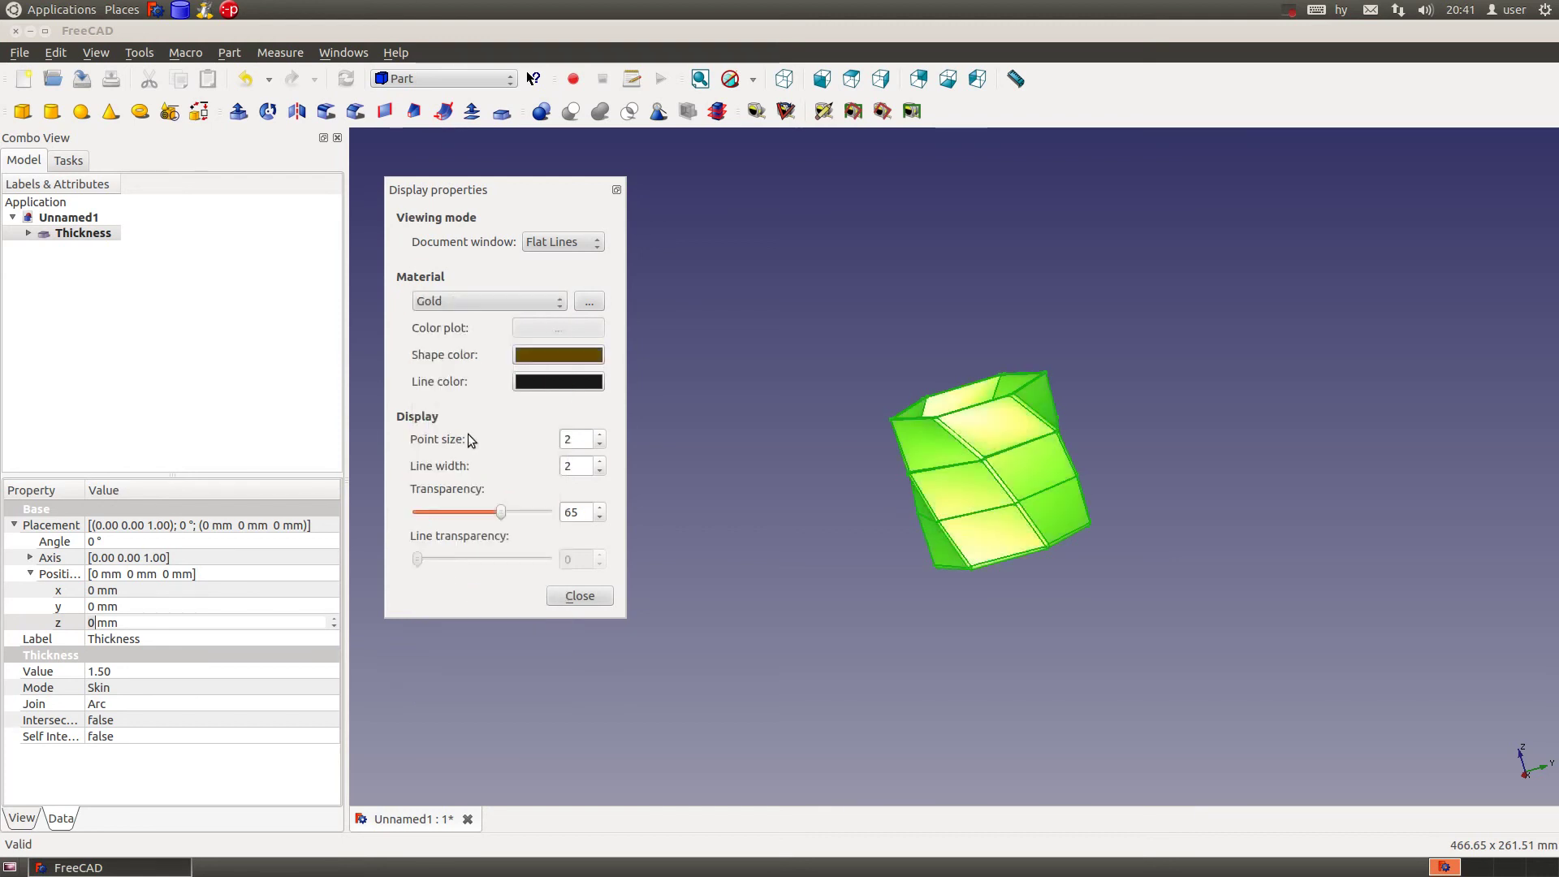
Set the shell's shape colour to bright yellow (218, 212, 42) and orbit to show its open top.
click(580, 357)
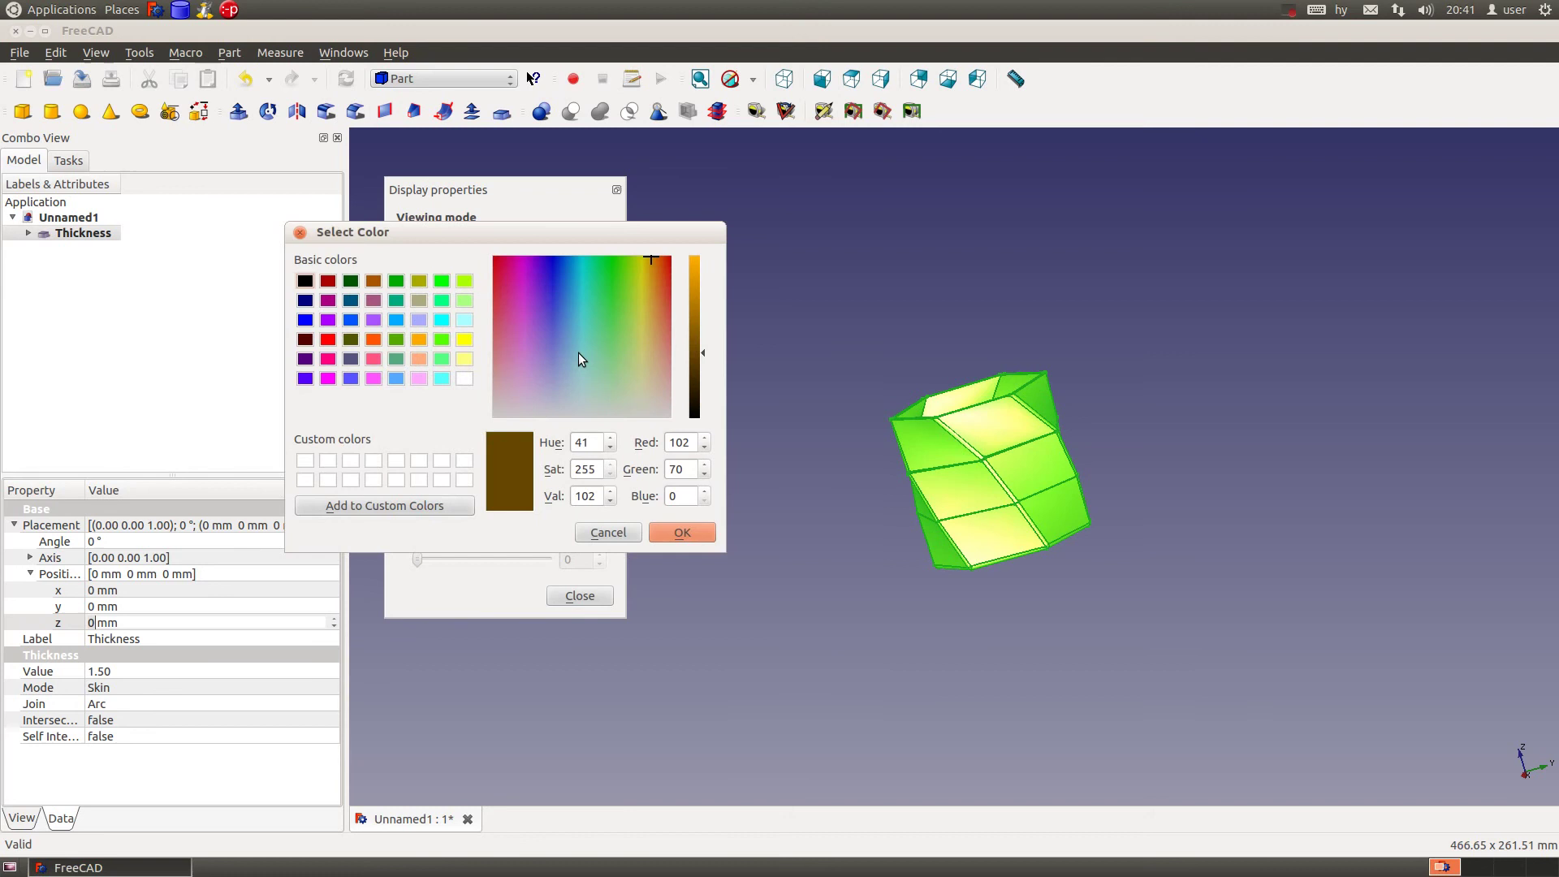
click(641, 285)
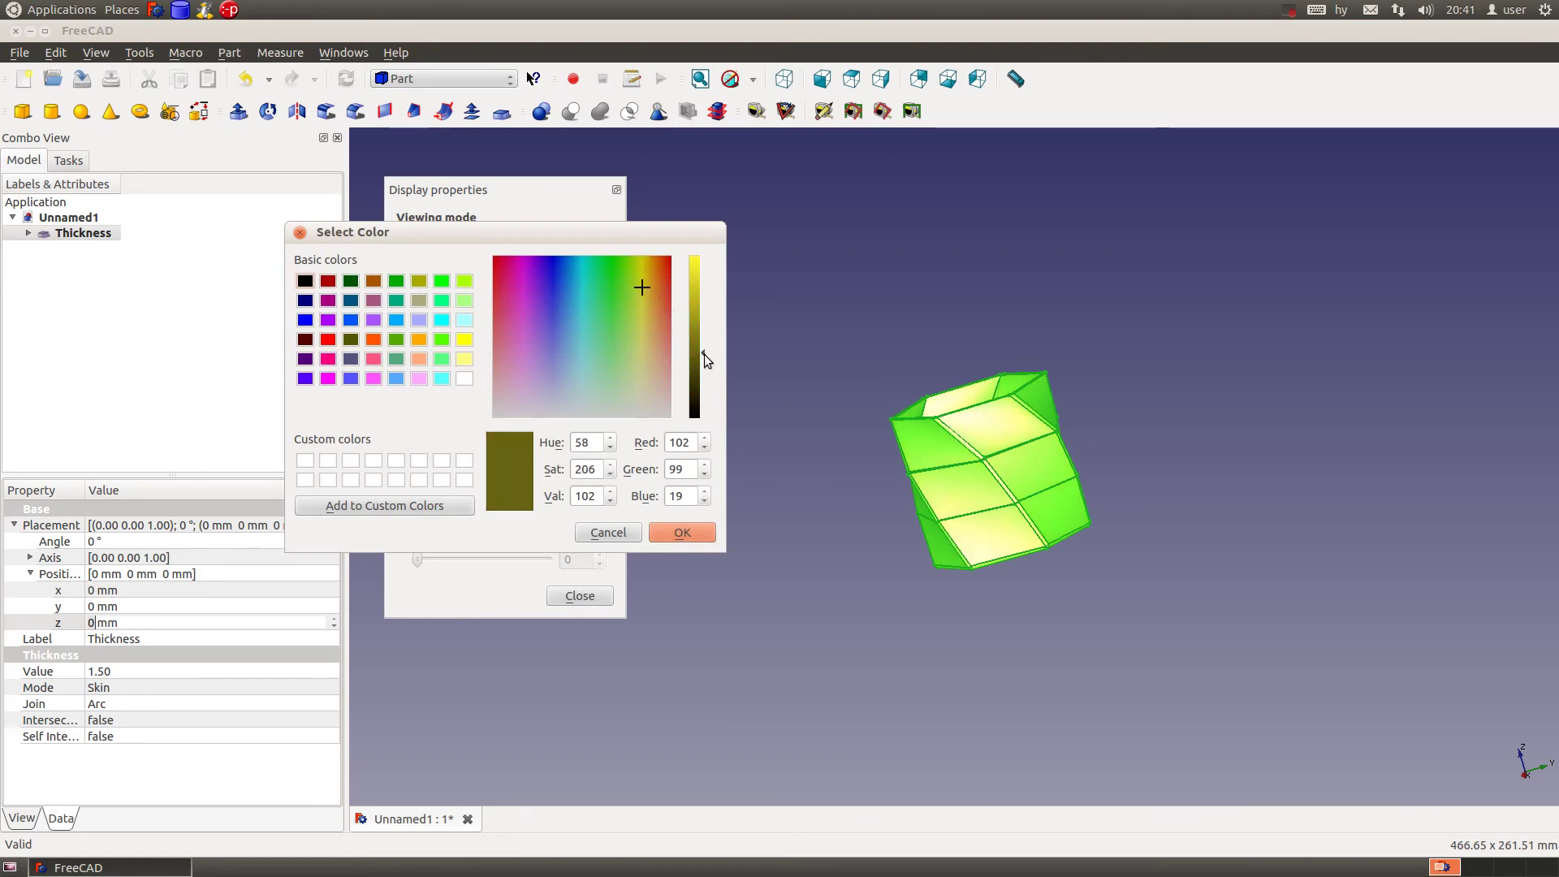
click(697, 280)
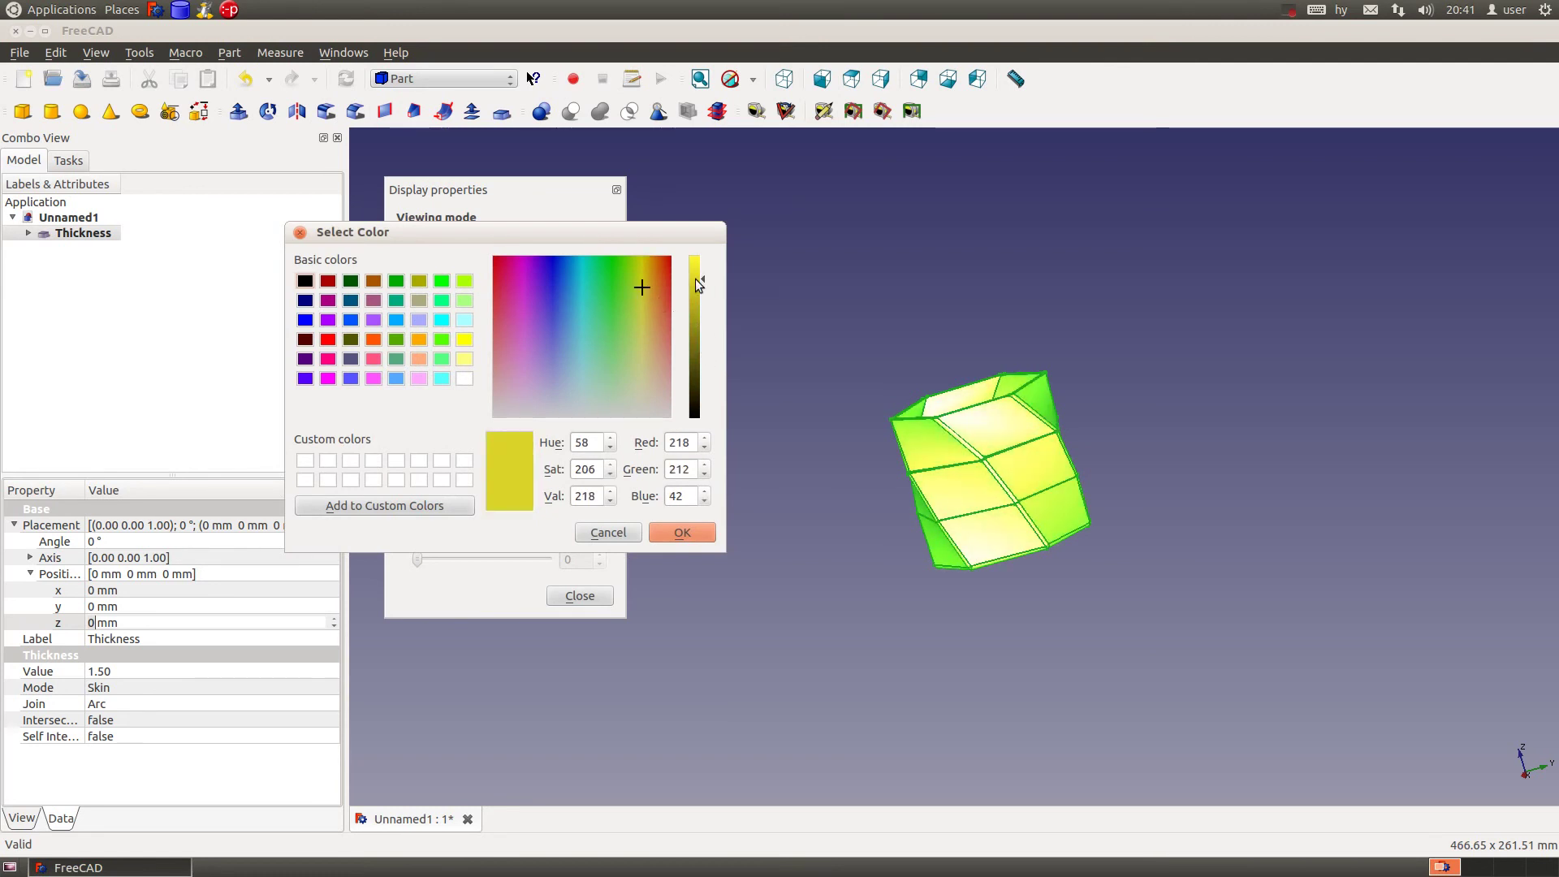
click(691, 538)
click(1023, 587)
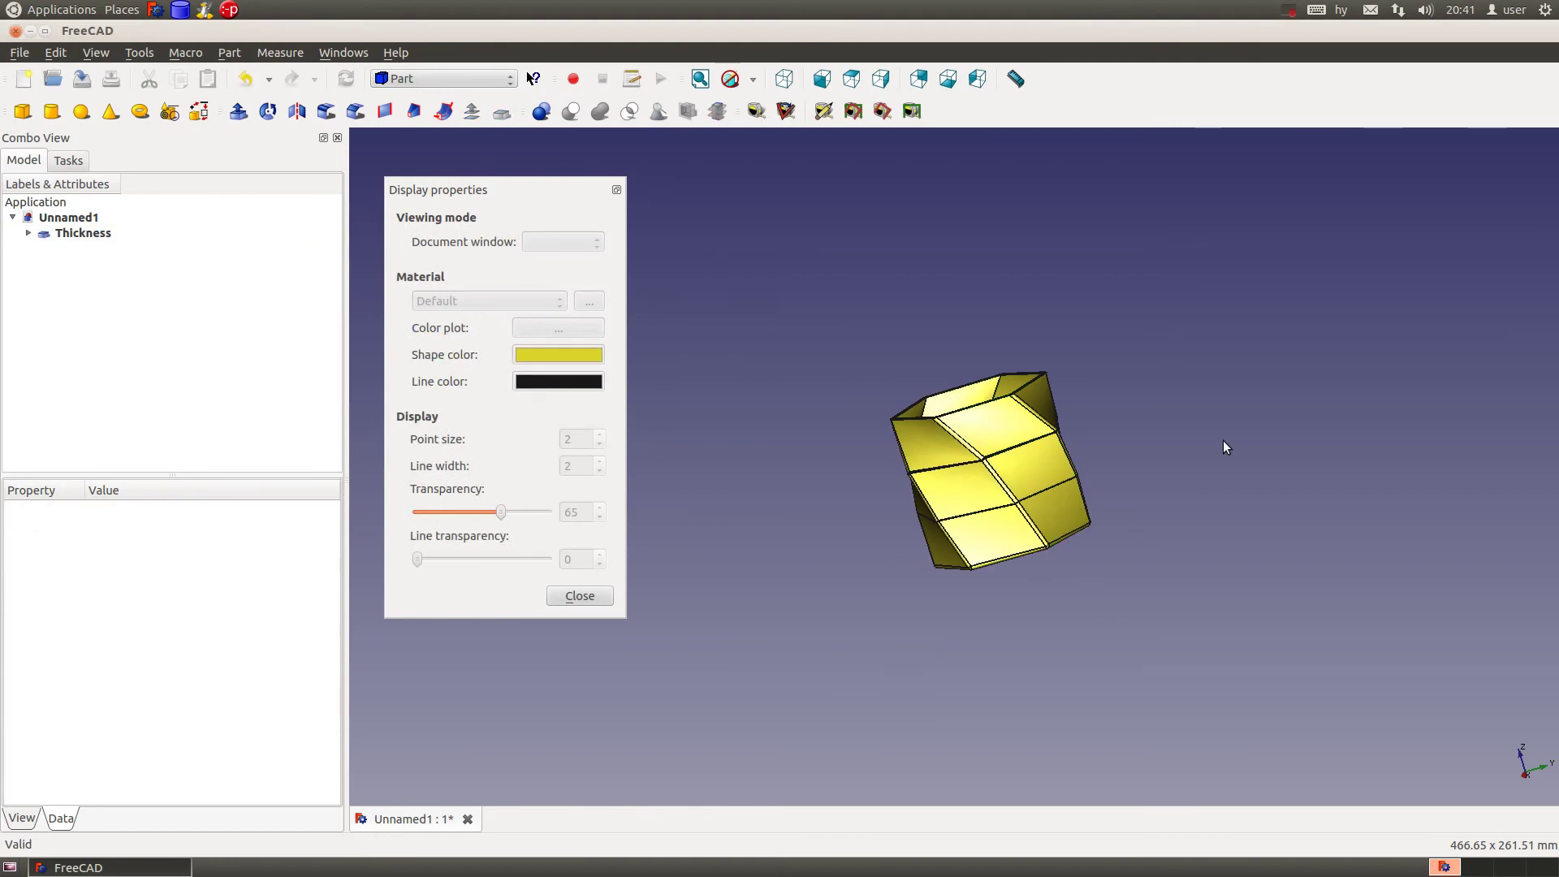
mouse_move(1225, 447)
middle_down()
mouse_move(1257, 480)
mouse_move(1246, 547)
middle_up()
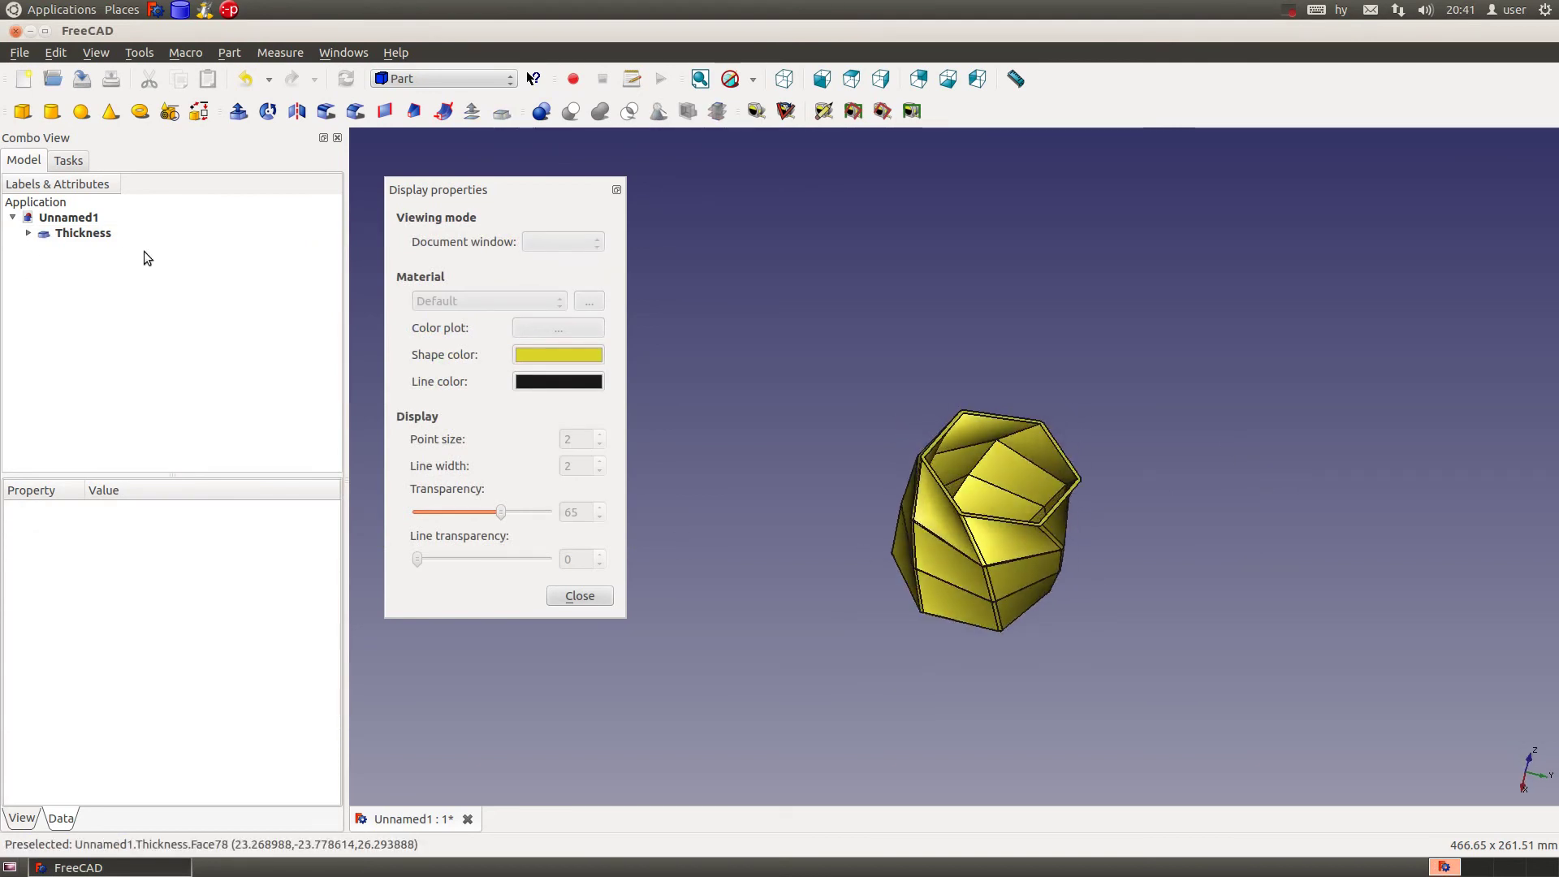
Raise the Thickness shell's transparency to 77 and orbit to check the see-through effect.
click(108, 235)
drag(418, 513, 507, 513)
click(898, 637)
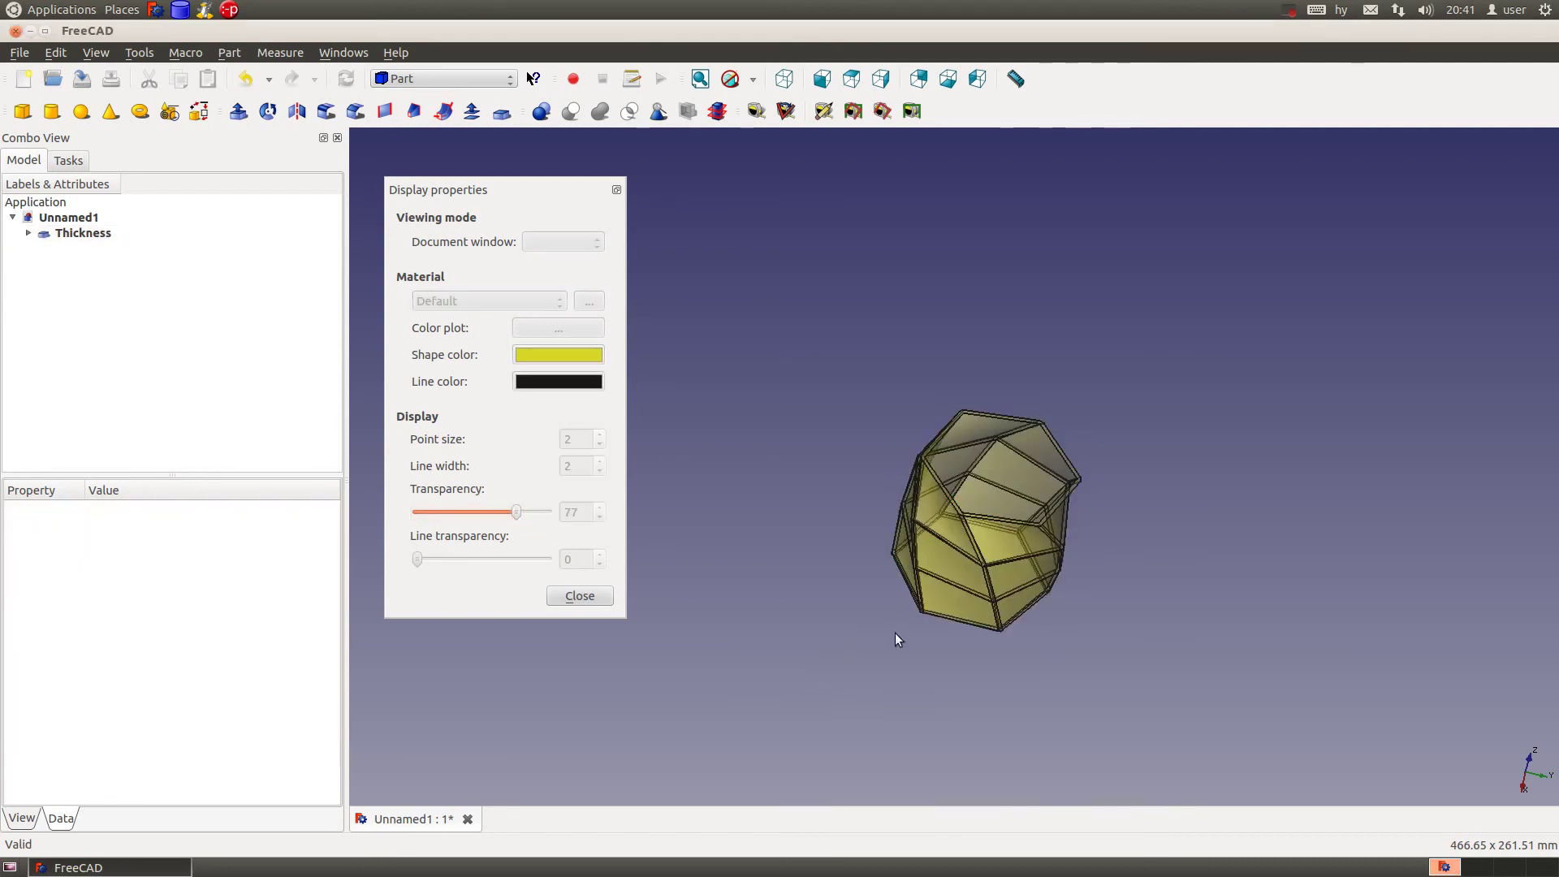
mouse_move(1089, 671)
middle_down()
mouse_move(1007, 510)
mouse_move(1120, 515)
mouse_move(1149, 595)
mouse_move(836, 626)
mouse_move(732, 512)
mouse_move(839, 592)
mouse_move(1138, 575)
mouse_move(1099, 515)
mouse_move(961, 521)
mouse_move(818, 411)
middle_up()
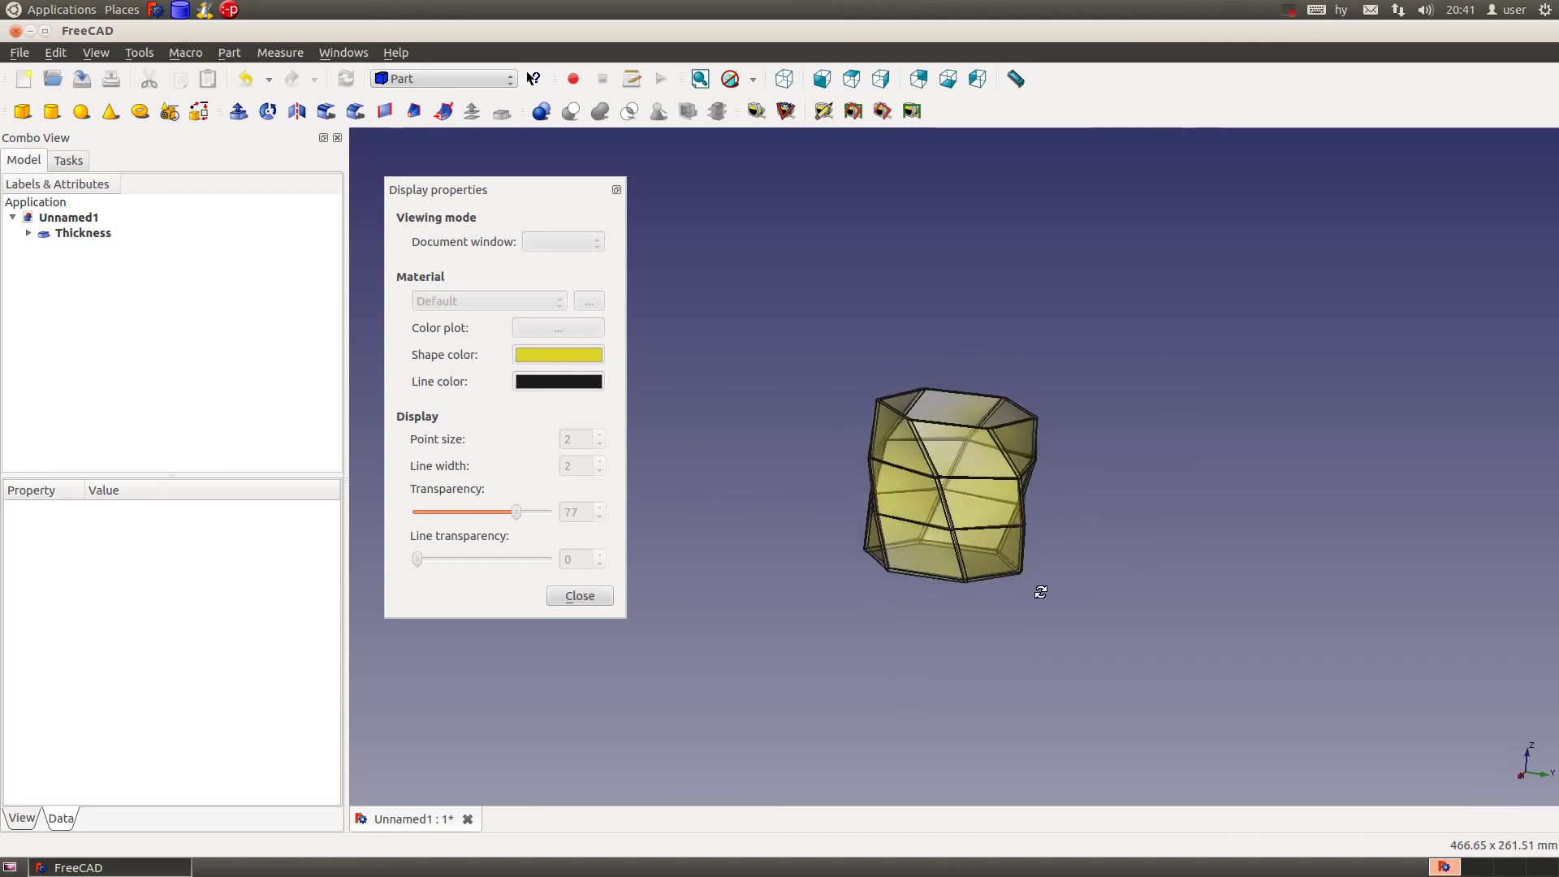
Close the display settings and orbit to look down into the hexagonal opening.
click(590, 598)
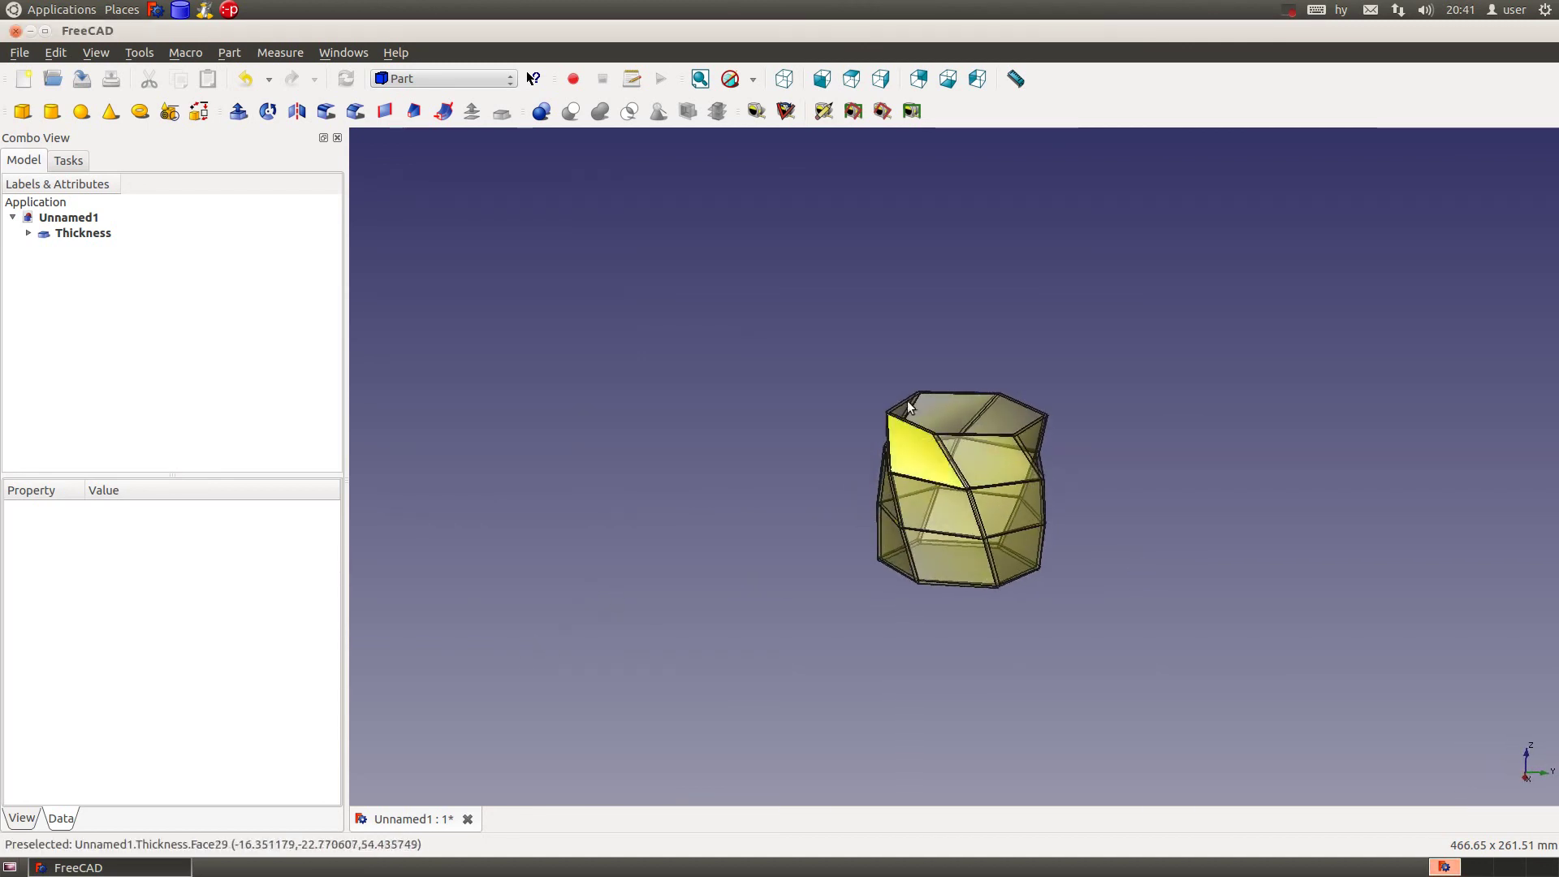
mouse_move(880, 351)
middle_down()
mouse_move(905, 428)
mouse_move(1377, 437)
mouse_move(574, 303)
mouse_move(508, 348)
mouse_move(1133, 407)
mouse_move(923, 515)
mouse_move(891, 352)
middle_up()
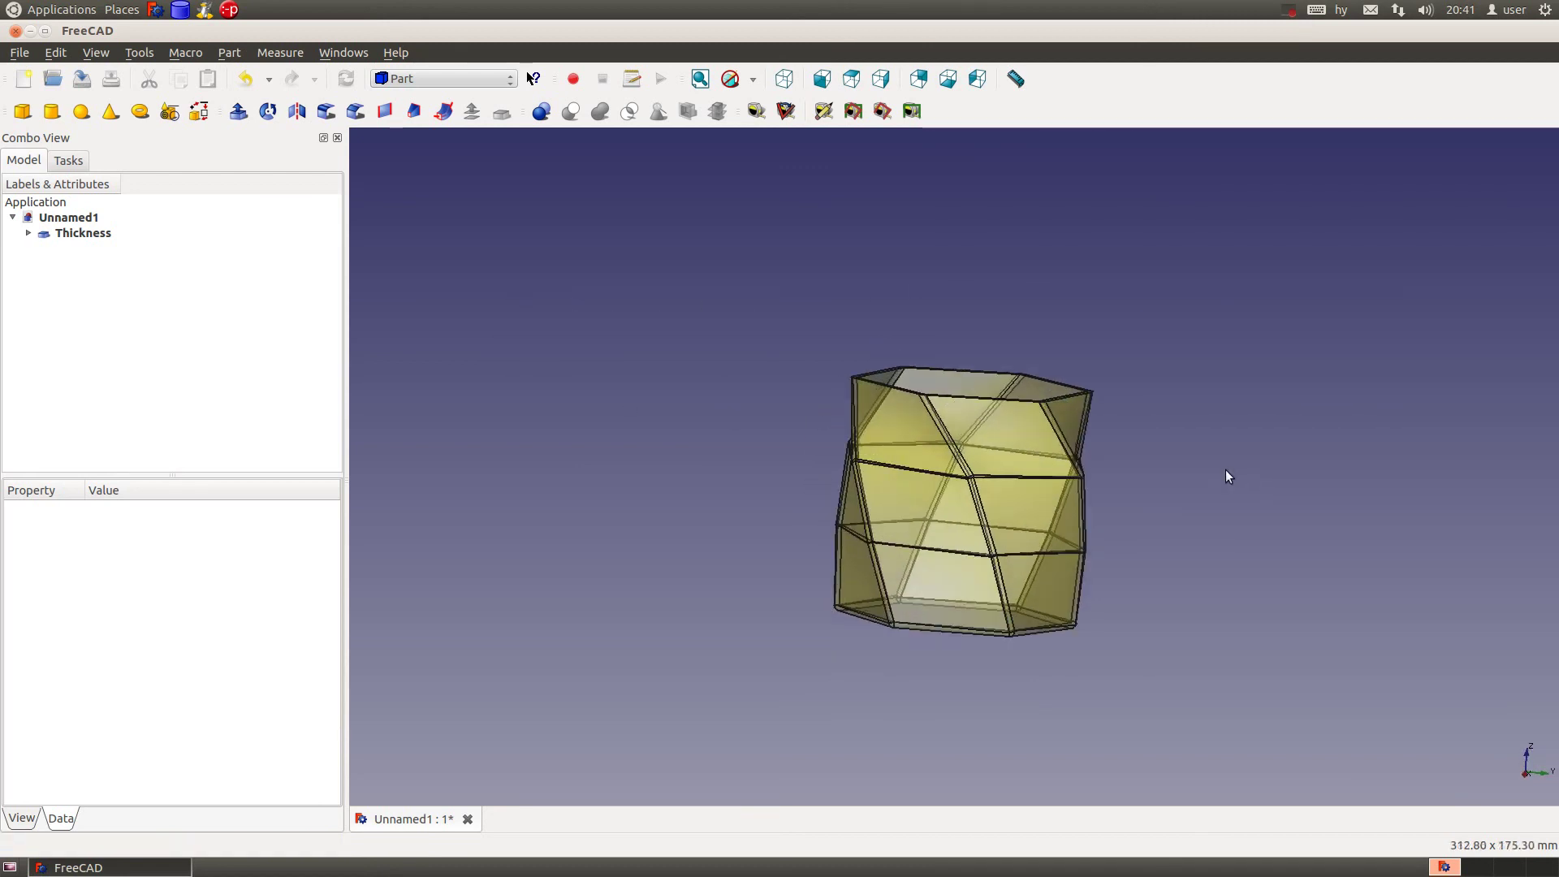
mouse_move(1225, 453)
middle_down()
mouse_move(919, 652)
mouse_move(1137, 577)
mouse_move(1030, 528)
mouse_move(649, 437)
middle_up()
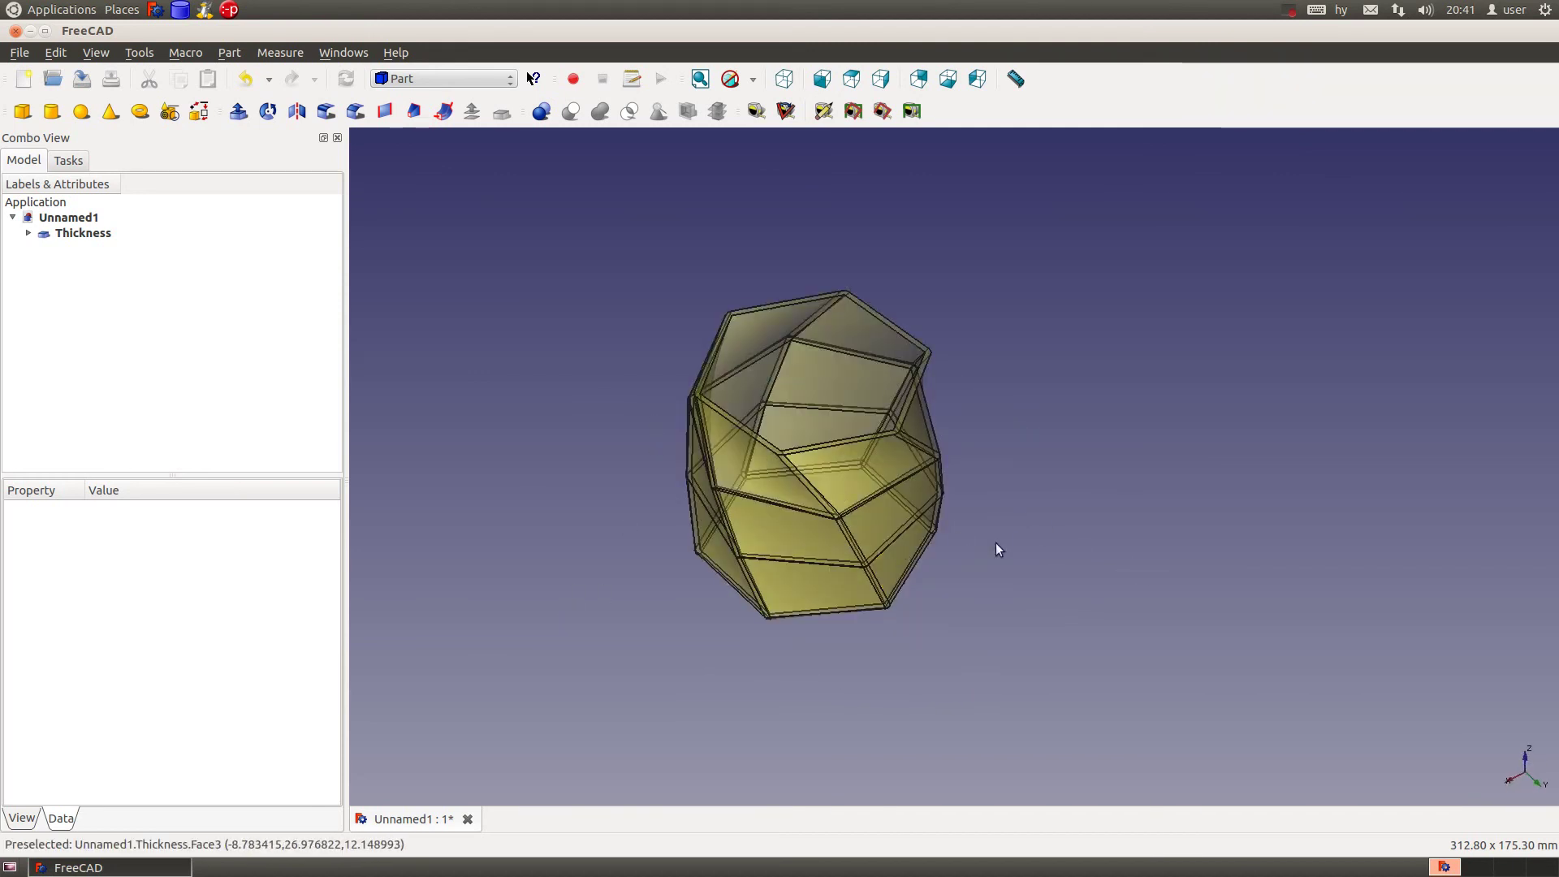
mouse_move(999, 546)
middle_down()
mouse_move(1045, 407)
mouse_move(992, 526)
mouse_move(982, 484)
mouse_move(525, 393)
mouse_move(452, 404)
middle_up()
Orbit and zoom around the translucent shell, then start a distance measurement.
mouse_move(1011, 615)
middle_down()
mouse_move(996, 578)
mouse_move(1069, 619)
mouse_move(1078, 476)
middle_up()
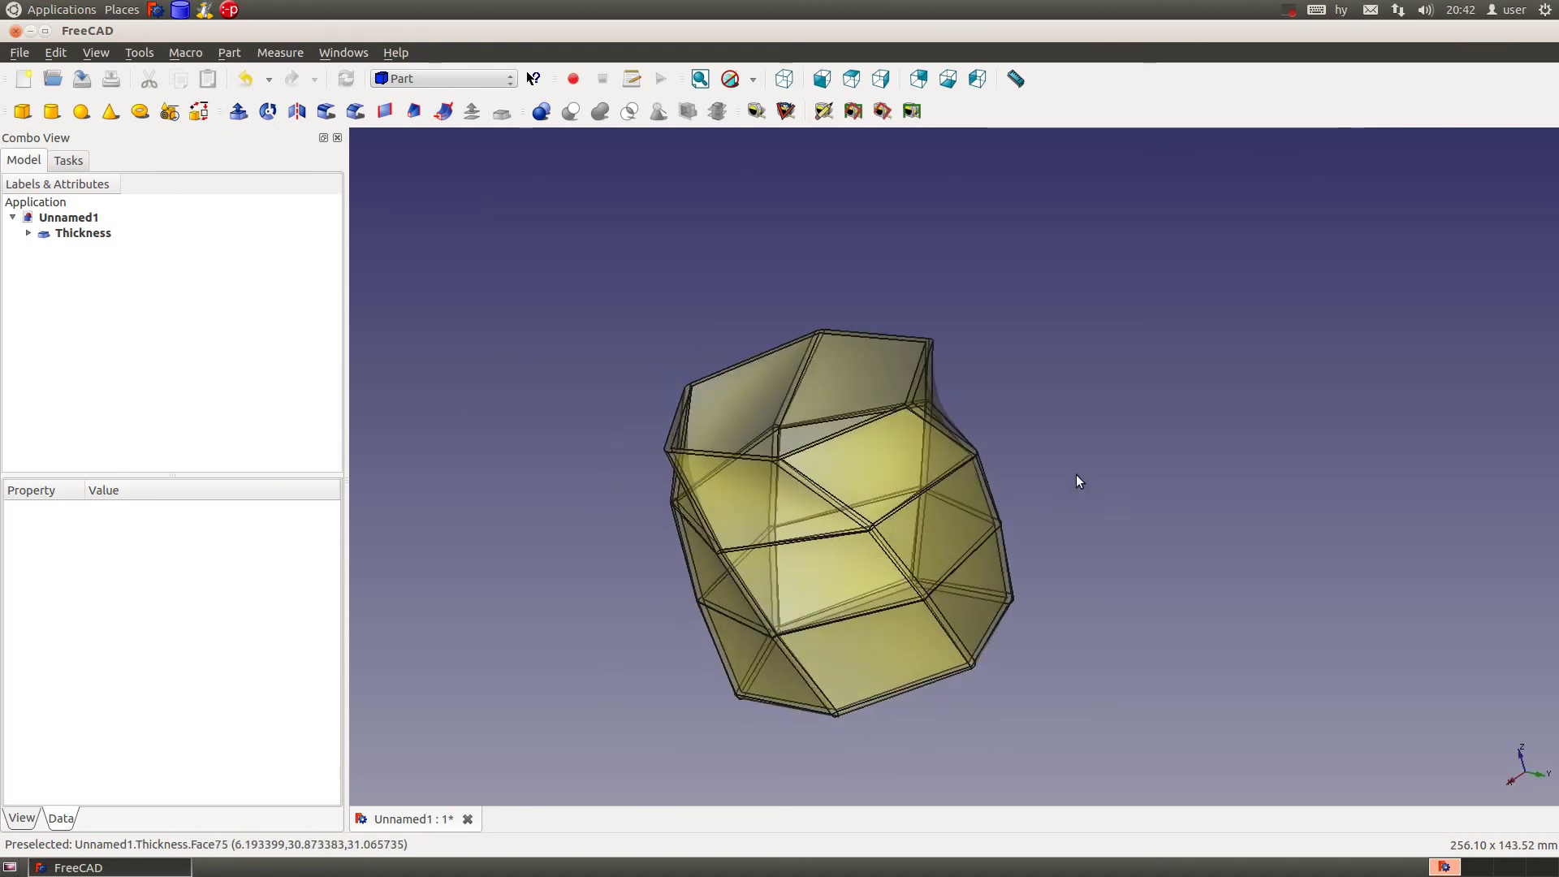
scroll(1094, 410, down, 2)
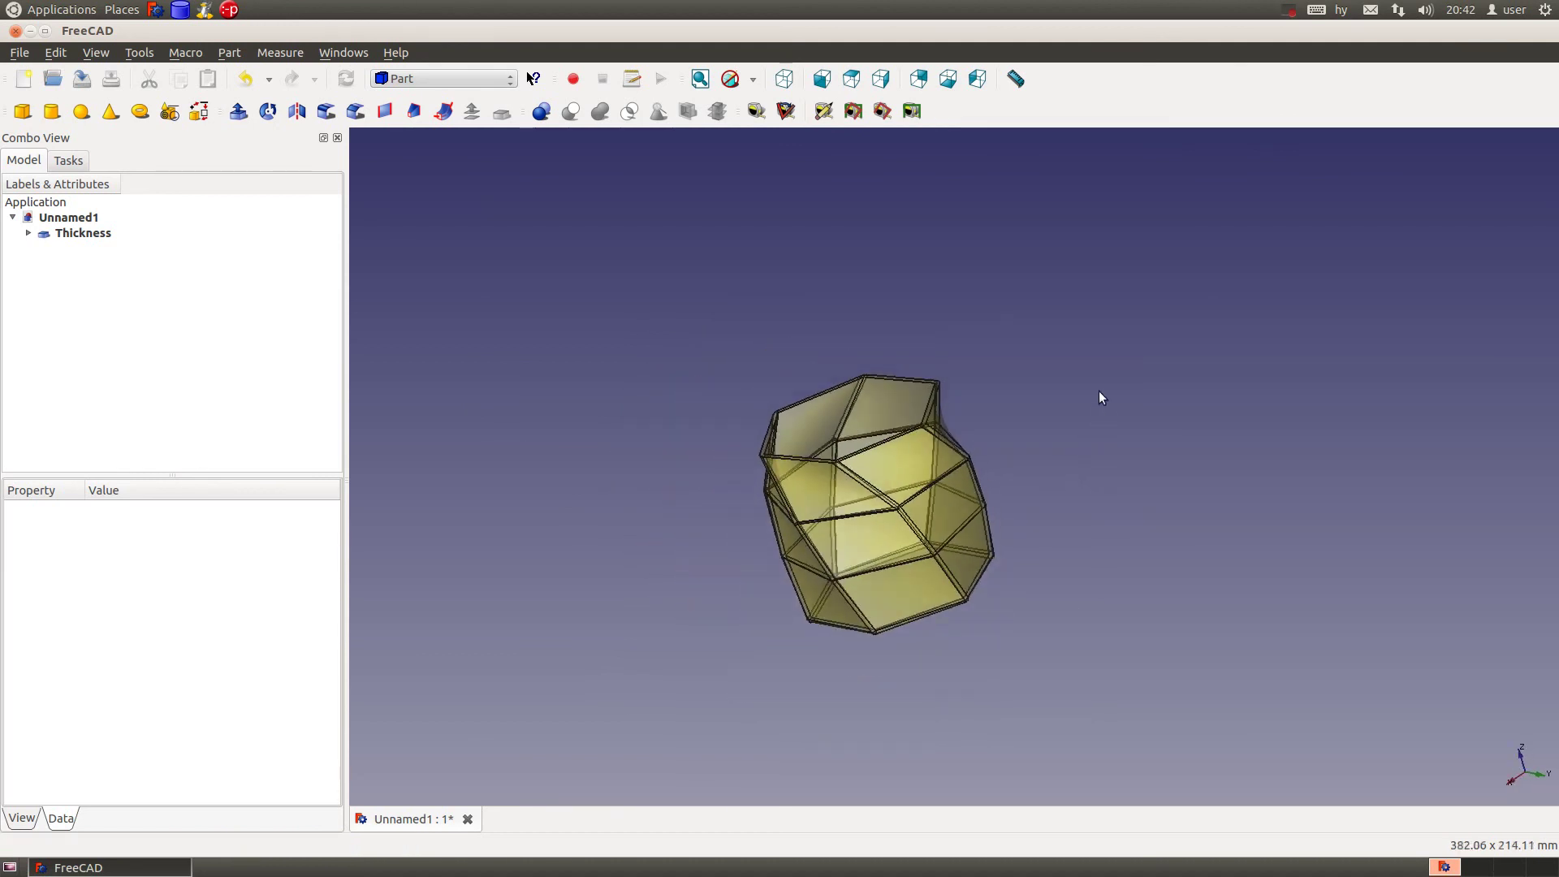
mouse_move(1101, 398)
middle_down()
mouse_move(1177, 528)
mouse_move(1104, 539)
mouse_move(1122, 463)
mouse_move(1144, 462)
middle_up()
click(1016, 79)
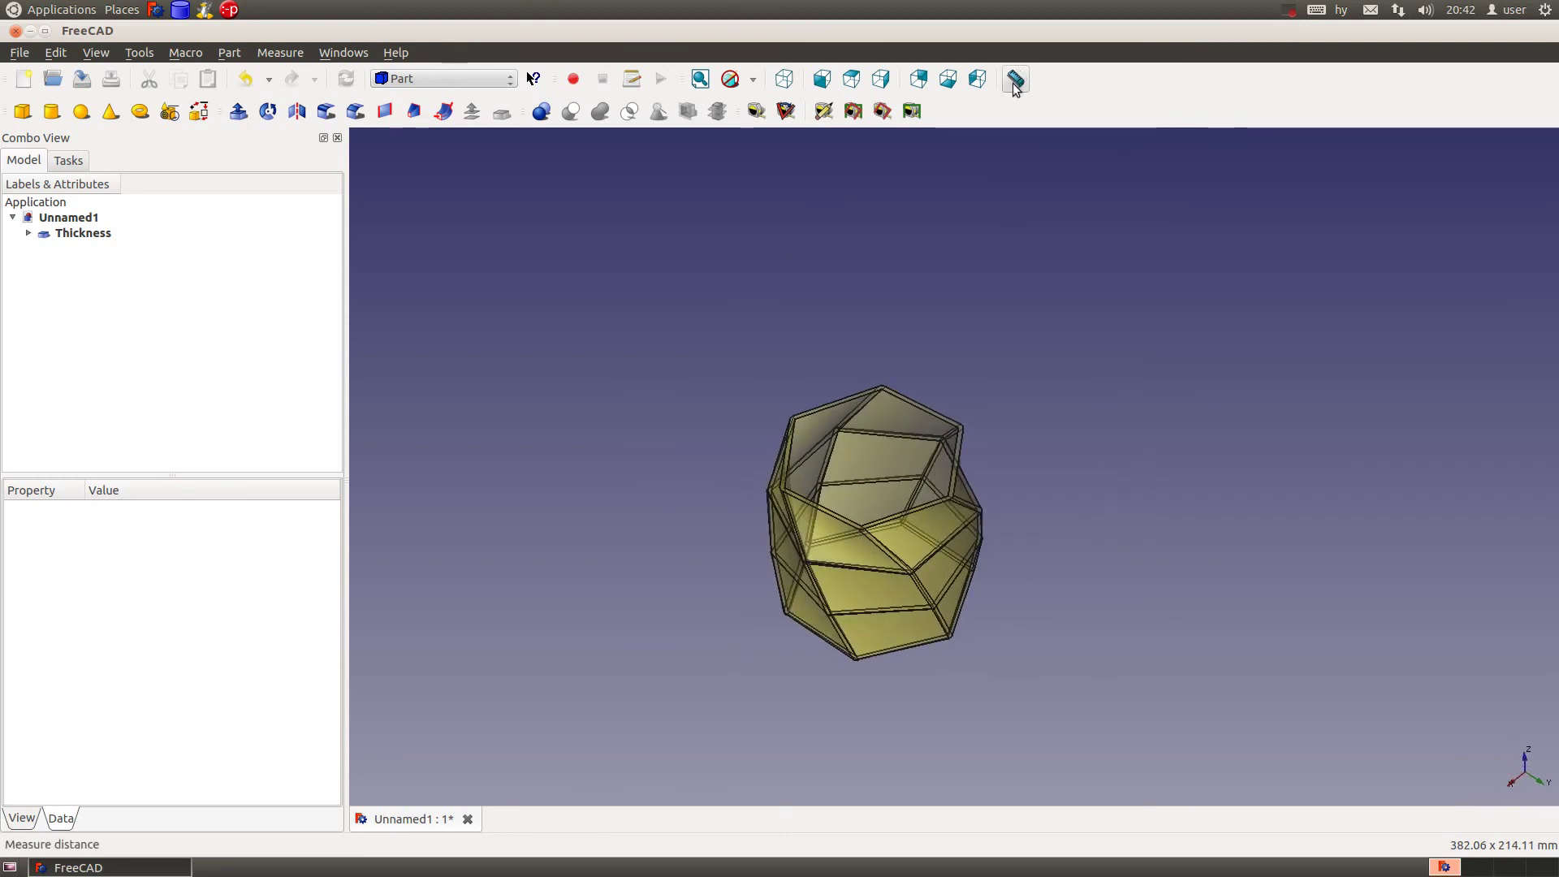